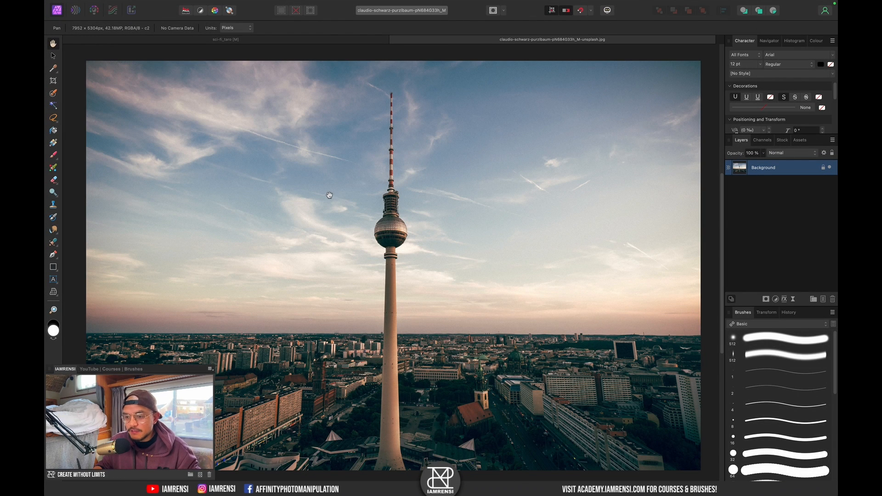
- Activate the Paint Brush Tool with a 1500 px cloud brush from the IAMRENSI Cloud Brushes category
{"action": "key", "text": "b"}
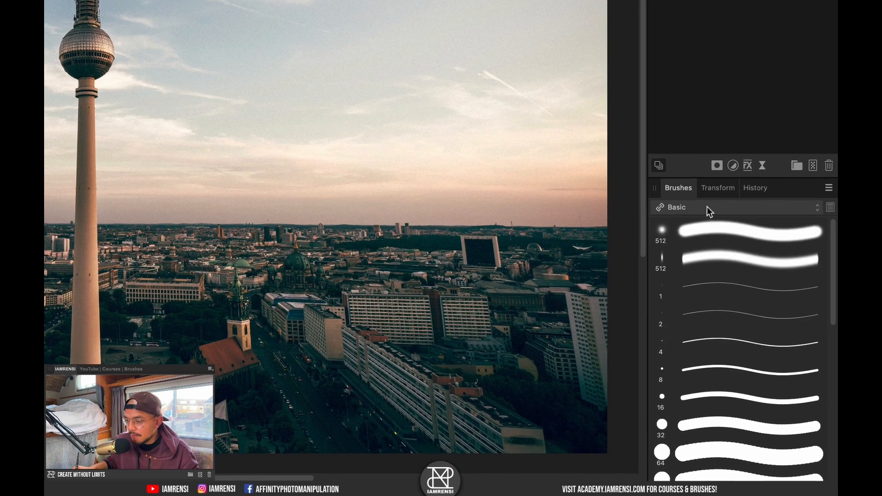
{"action": "left_click", "coordinate": [760, 325]}
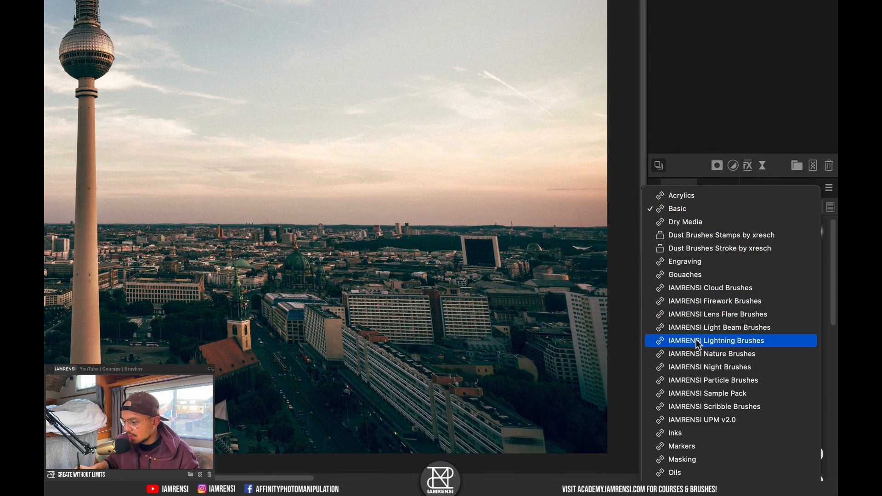
{"action": "left_click", "coordinate": [711, 281]}
{"action": "left_click", "coordinate": [701, 260]}
{"action": "left_click", "coordinate": [18, 57]}
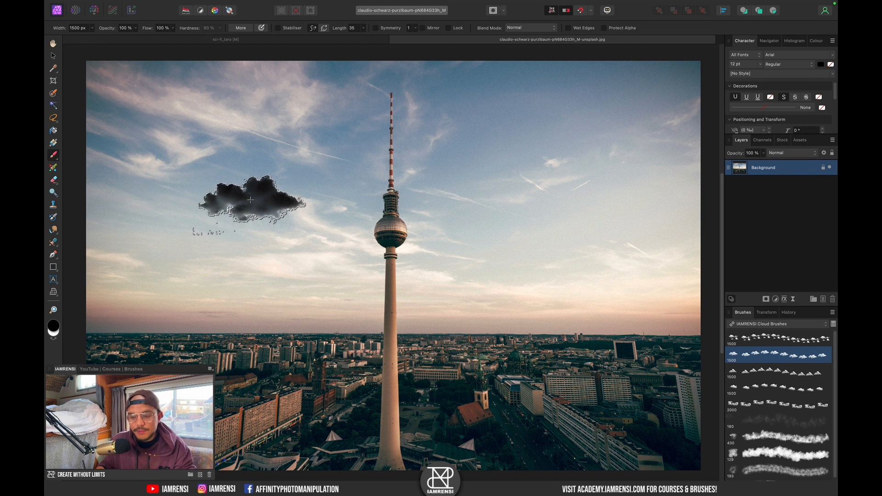
- Resize the cloud brush to about 2130 px wide and try rotating its tip in both directions
{"action": "key", "text": "bracketright"}
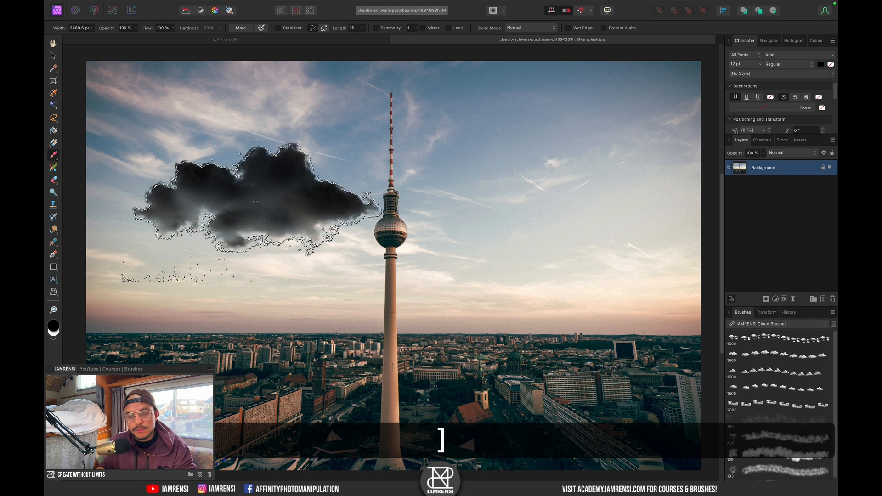
{"action": "key", "text": "bracketleft"}
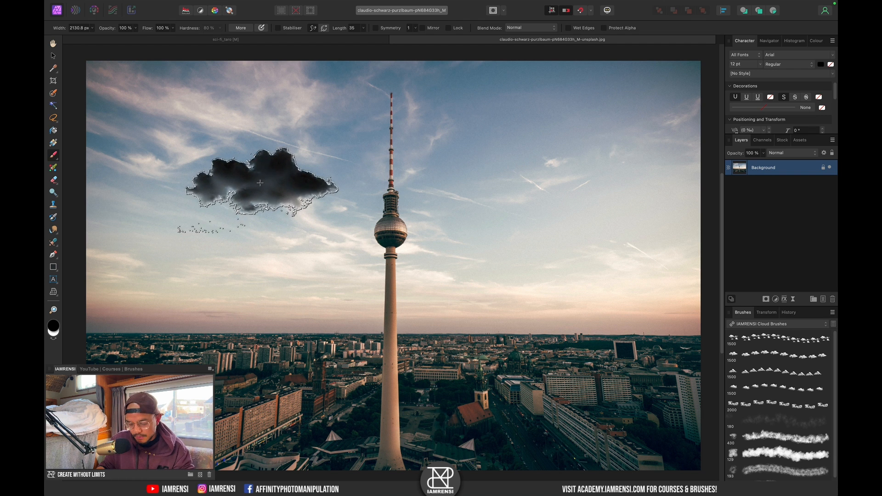
{"action": "key", "text": "Right"}
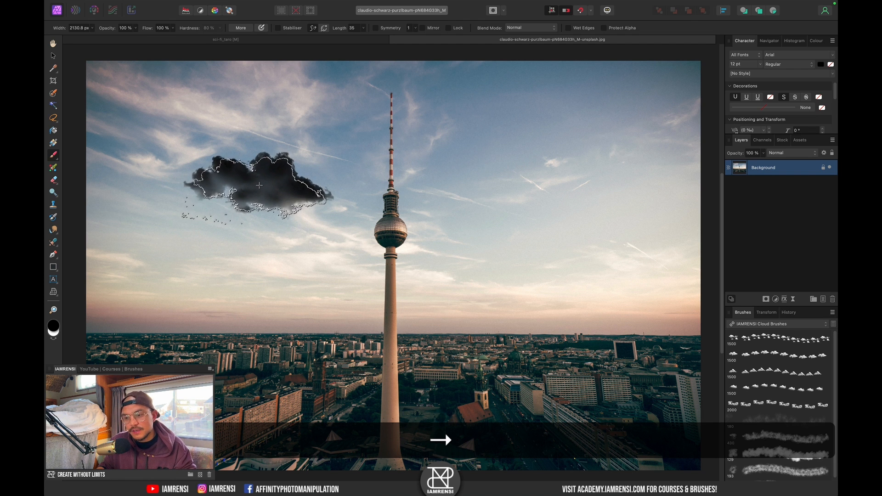
{"action": "key", "text": "Left"}
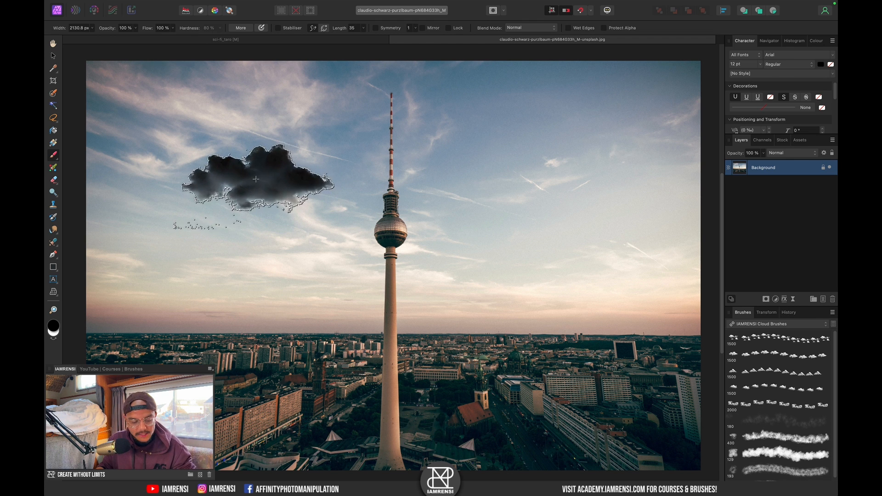
- Add a new pixel layer above the background and set the Clone Brush Tool to sample Current Layer & Below
{"action": "key", "text": "s"}
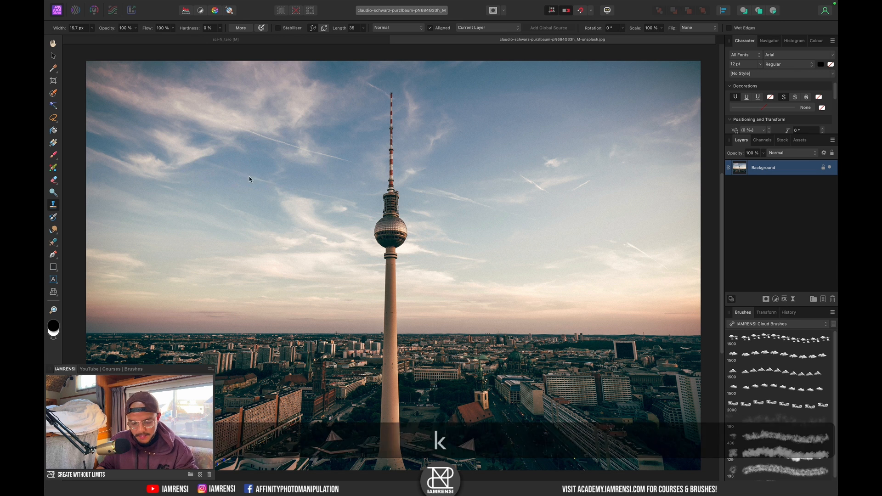
{"action": "key", "text": "alt"}
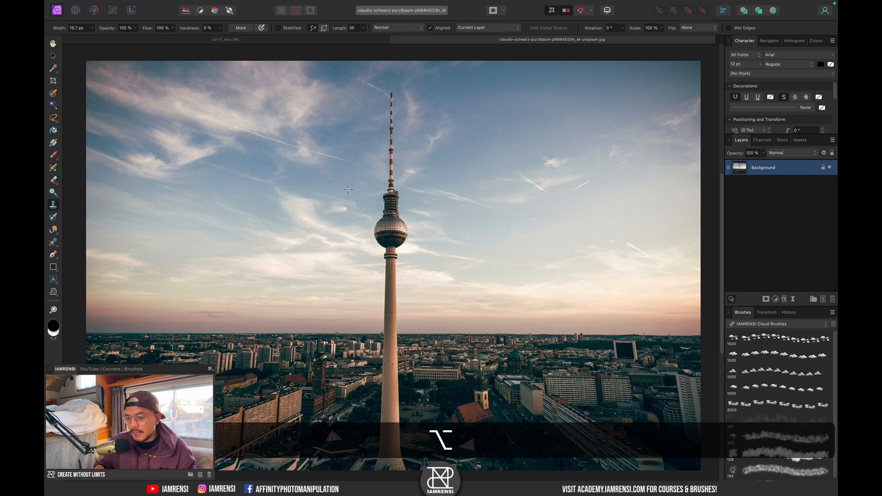
{"action": "left_click", "coordinate": [822, 299]}
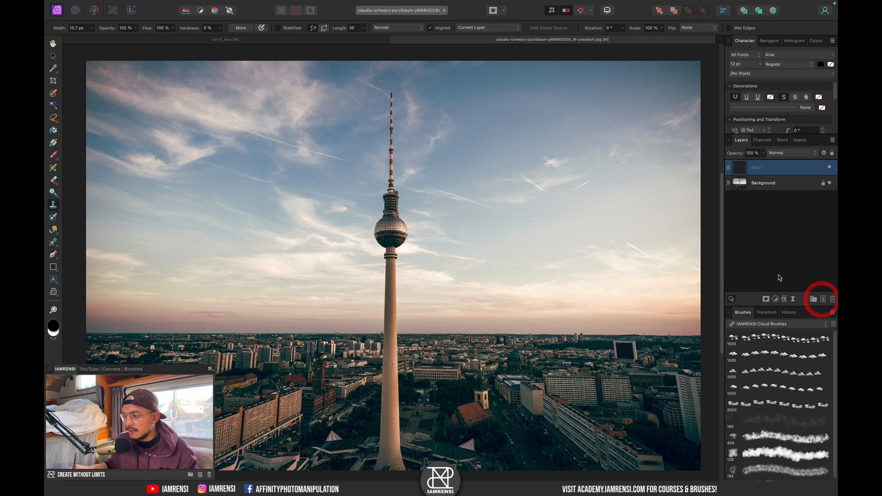
{"action": "left_click", "coordinate": [467, 28]}
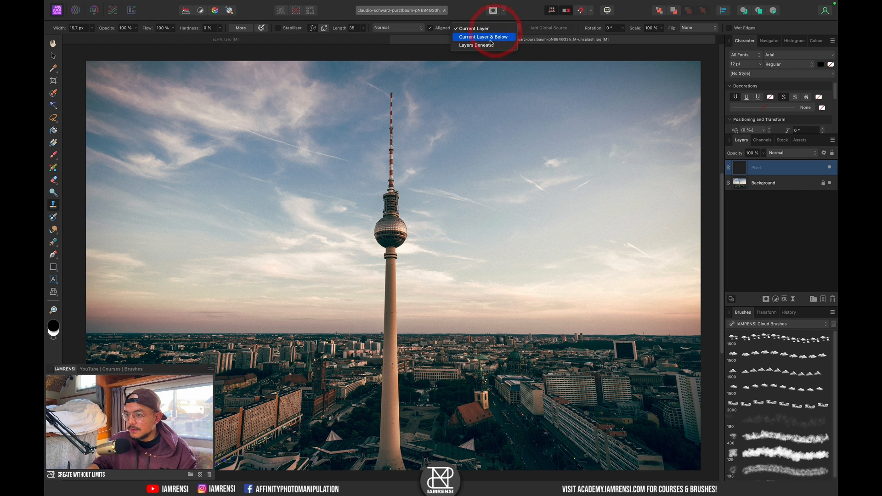
{"action": "left_click", "coordinate": [491, 36]}
- Sample the tower's red-and-white antenna as the clone source and enlarge the clone brush to about 1814 px
{"action": "key", "text": "alt"}
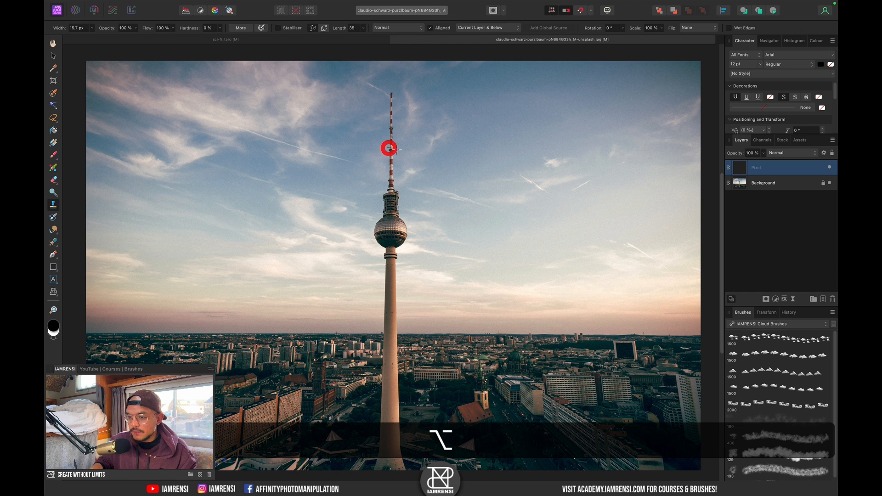
{"action": "key", "text": "bracketright"}
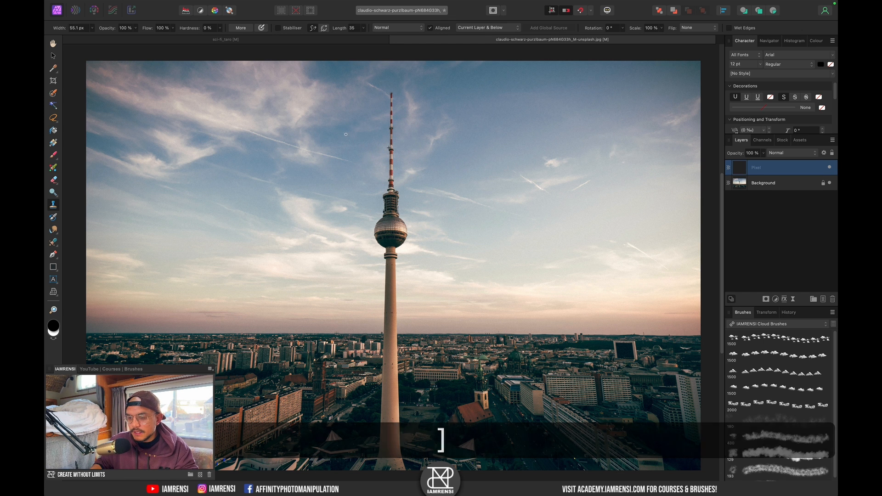
{"action": "key", "text": "bracketright"}
{"action": "key", "text": "bracketright"}
{"action": "key", "text": "bracketright"}
{"action": "key", "text": "bracketright"}
{"action": "key", "text": "bracketright"}
{"action": "key", "text": "bracketright"}
{"action": "key", "text": "bracketright"}
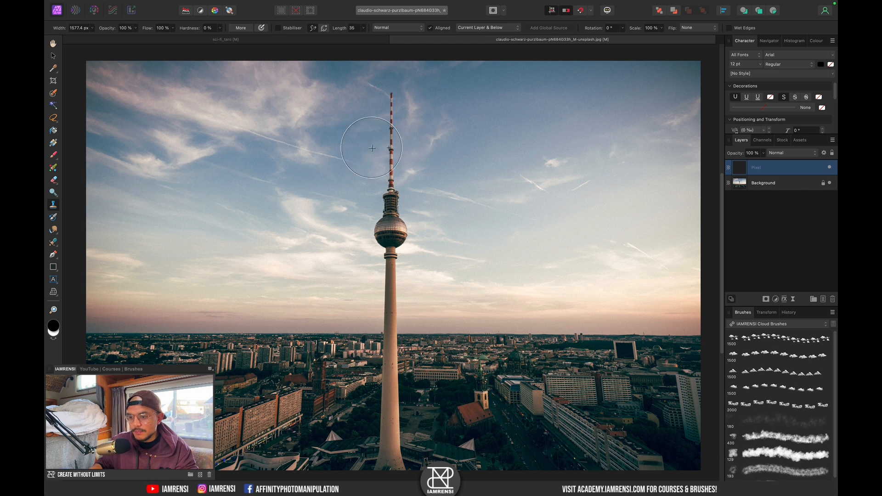
- Rotate the clone source to 60° and paint a tilted copy of the antenna in the sky right of the tower
{"action": "key", "text": "Right"}
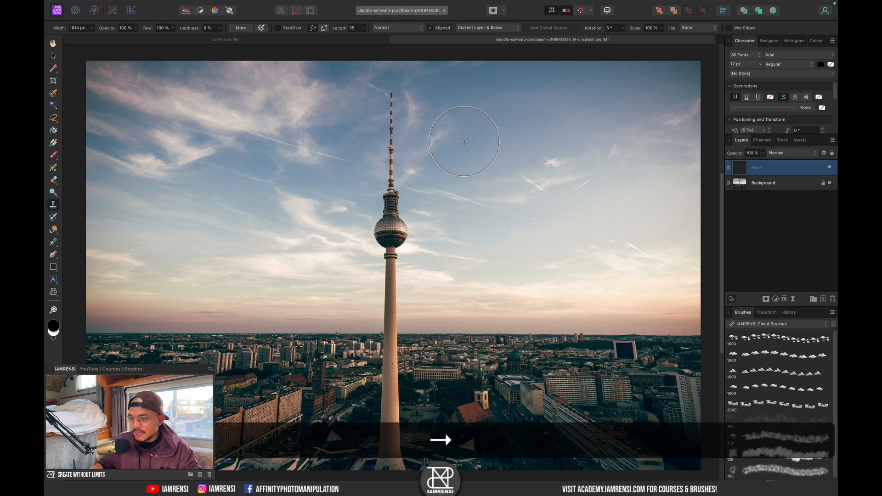
{"action": "key", "text": "Right"}
{"action": "key", "text": "Right"}
{"action": "key", "text": "Right"}
{"action": "key", "text": "Right"}
{"action": "key", "text": "Right"}
{"action": "key", "text": "Right"}
{"action": "key", "text": "Right"}
{"action": "key", "text": "Right"}
{"action": "key", "text": "Right"}
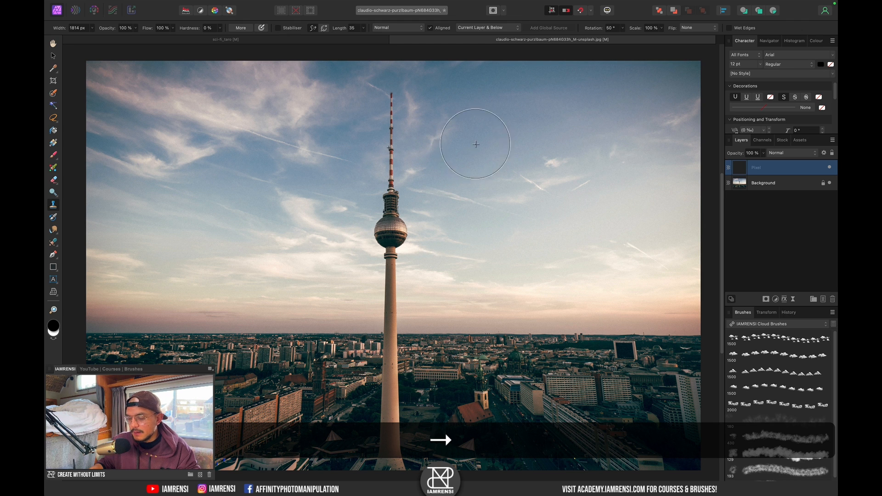
{"action": "mouse_move", "coordinate": [480, 151]}
{"action": "left_mouse_down"}
{"action": "mouse_move", "coordinate": [493, 161]}
{"action": "mouse_move", "coordinate": [508, 151]}
{"action": "left_mouse_up"}
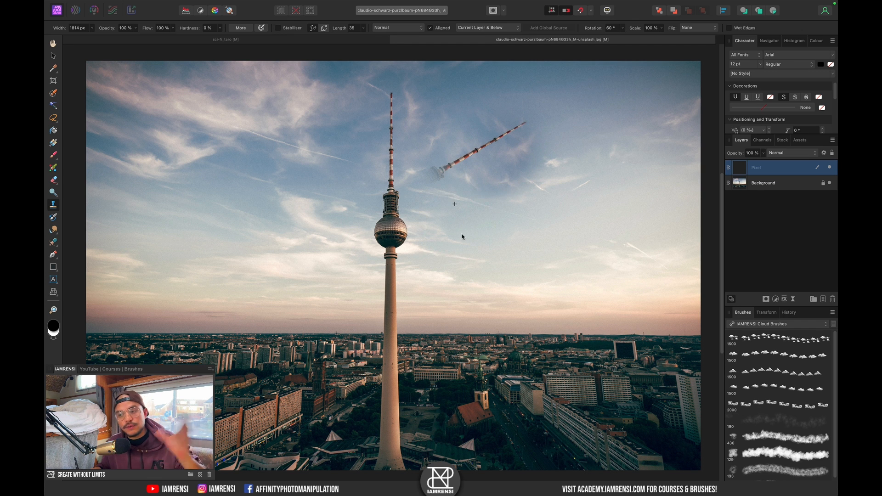
- Reset the clone rotation to 0° and undo the cloned sky areas along with the added pixel layer
{"action": "left_click_drag", "start_coordinate": [469, 225], "coordinate": [471, 214]}
{"action": "key", "text": "ctrl+z"}
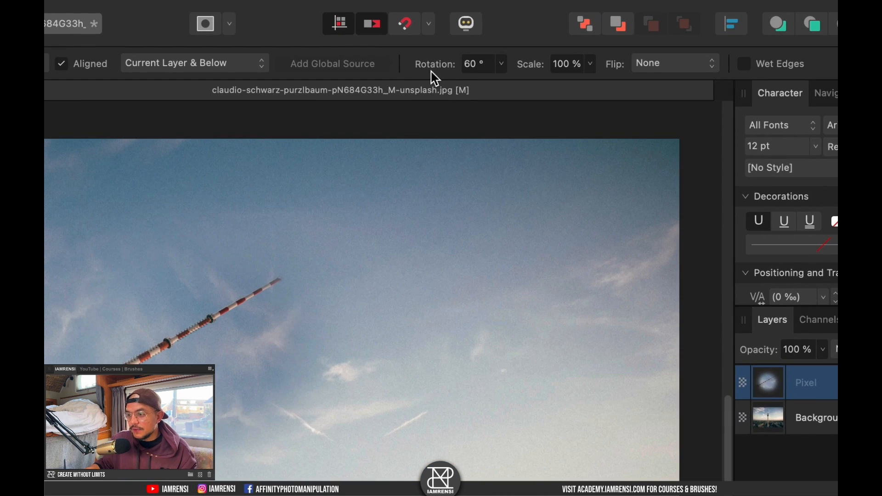
{"action": "left_click", "coordinate": [501, 67]}
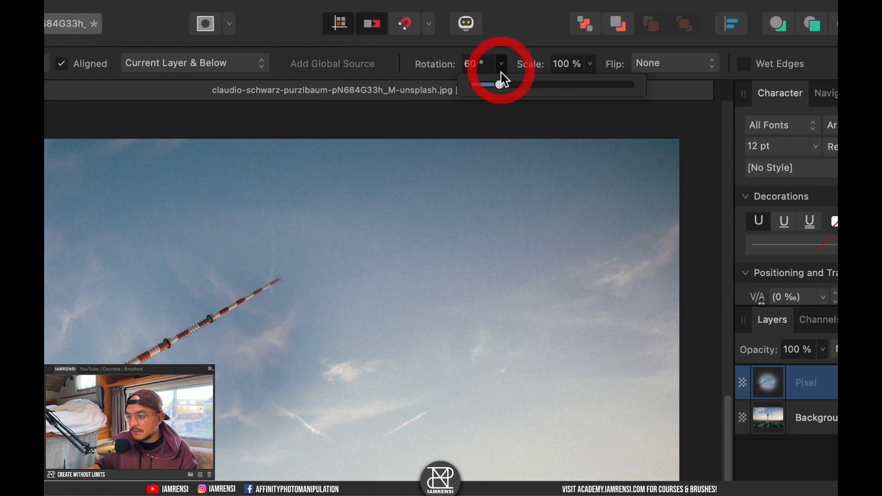
{"action": "left_click_drag", "start_coordinate": [498, 85], "coordinate": [419, 109]}
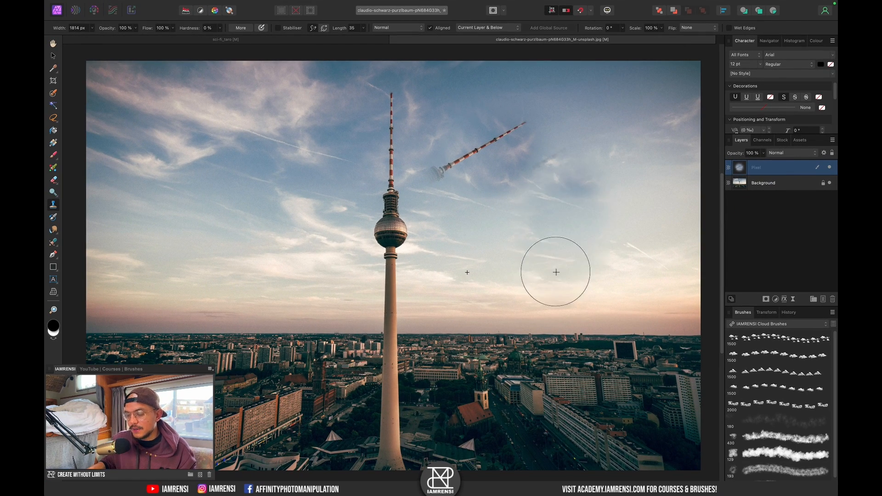
{"action": "key", "text": "ctrl+z"}
- Switch to the Paint Brush Tool with the soft round 512 px brush from the Basic category
{"action": "key", "text": "b"}
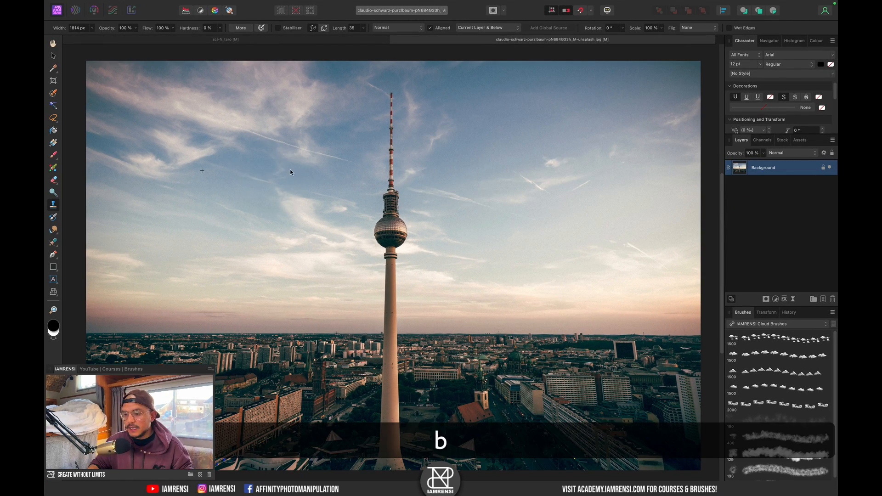
{"action": "left_click", "coordinate": [735, 323]}
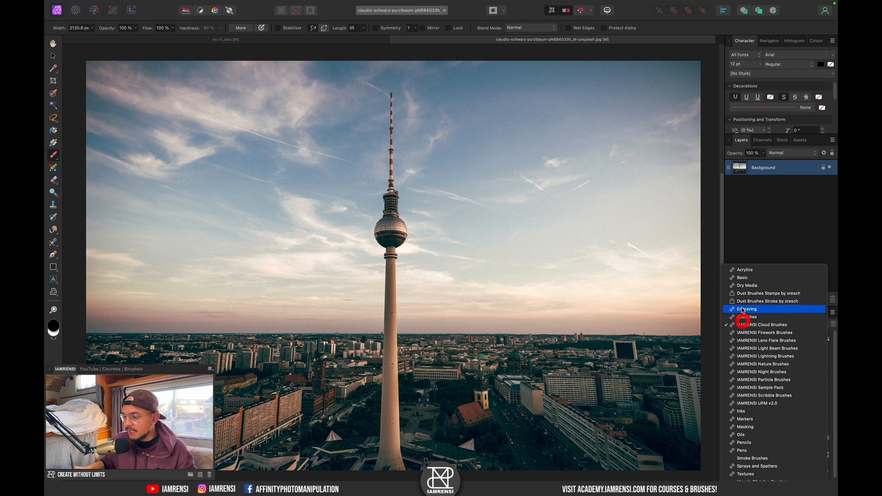
{"action": "left_click", "coordinate": [751, 279]}
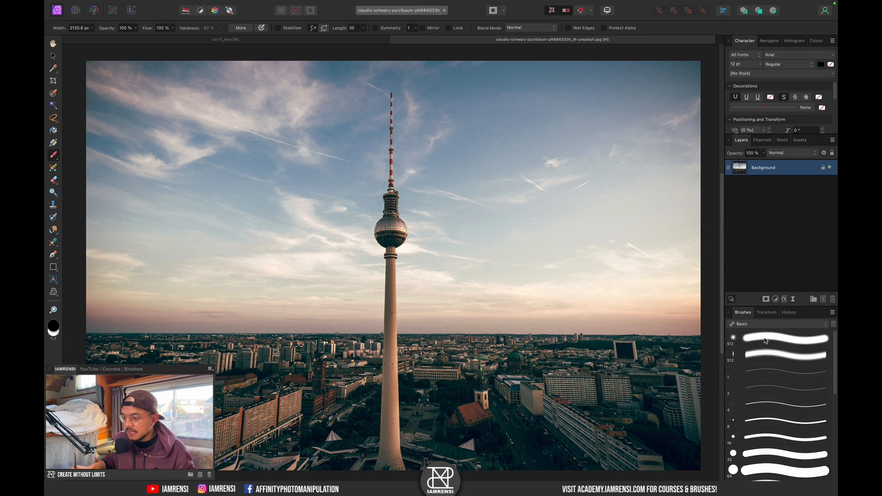
{"action": "left_click", "coordinate": [766, 341]}
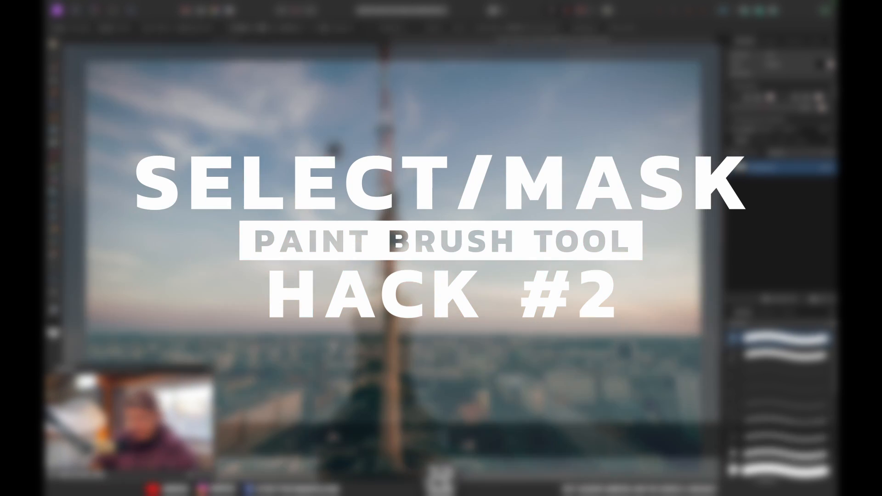
- Show the antenna and sphere selection as a Quick Mask and activate the Paint Brush Tool for refining it
{"action": "key", "text": "super+0"}
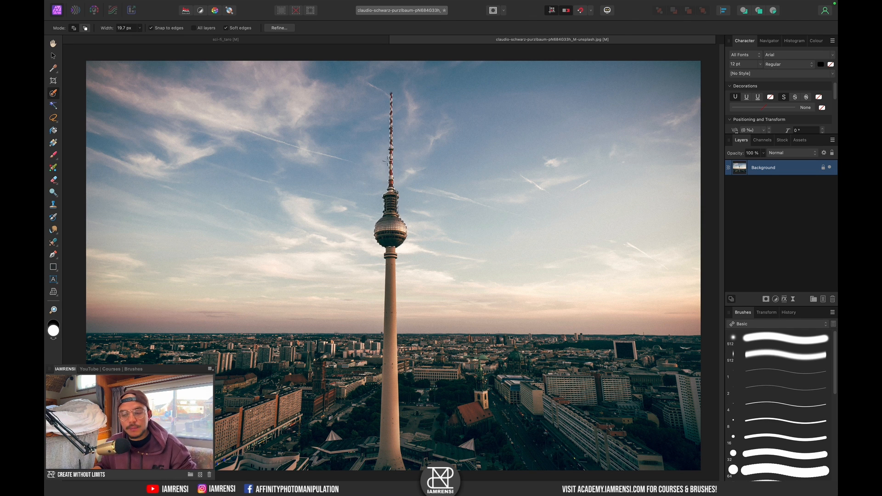
{"action": "key", "text": "q"}
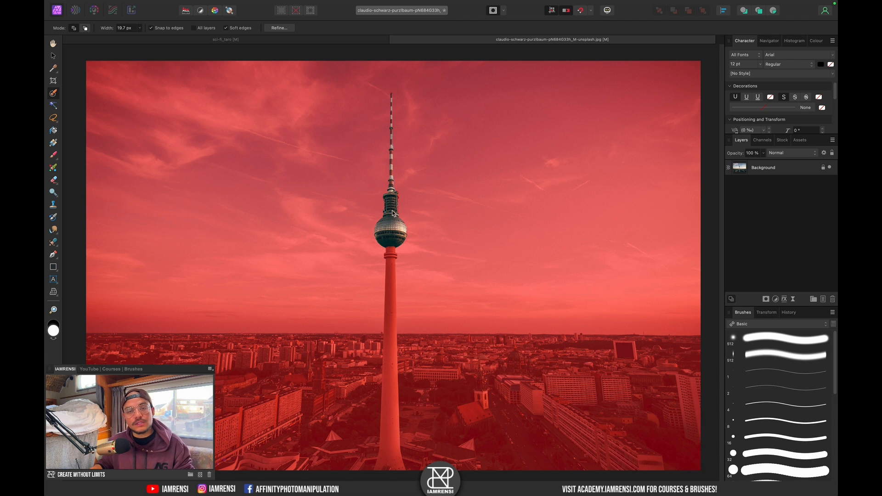
{"action": "key", "text": "b"}
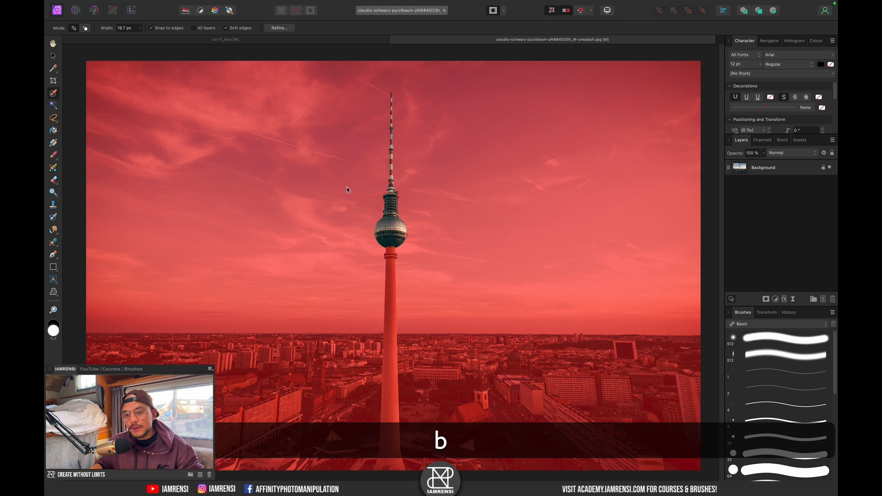
{"action": "key", "text": "super+equal"}
{"action": "key", "text": "super+equal"}
{"action": "key", "text": "super+equal"}
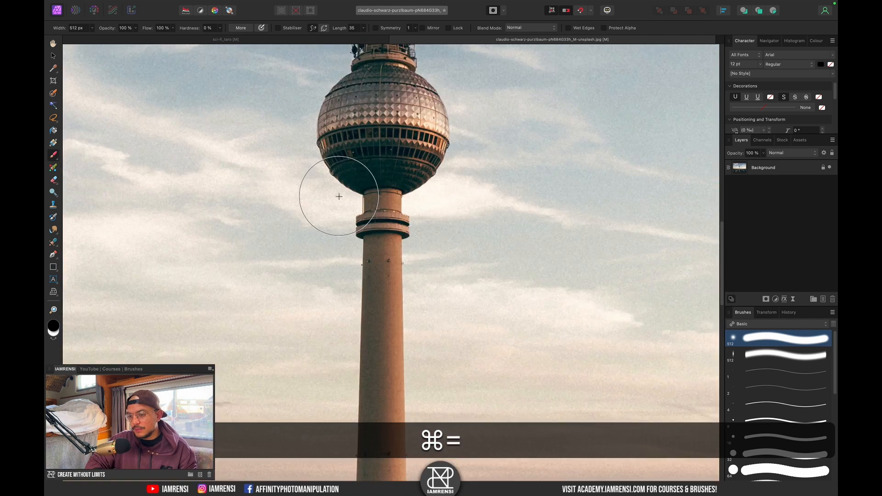
{"action": "left_click_drag", "start_coordinate": [342, 169], "coordinate": [362, 216]}
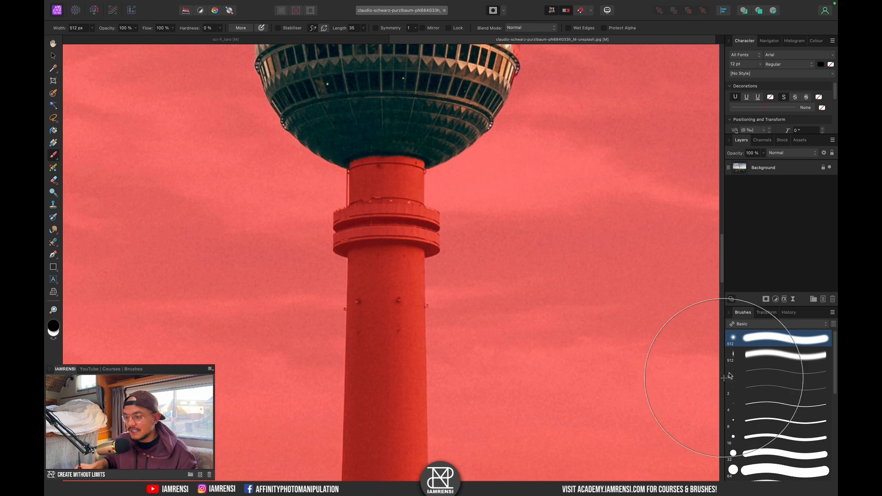
- Select the narrow elliptical soft 512 px brush from the Basic category for painting on the mask
{"action": "left_click", "coordinate": [755, 355]}
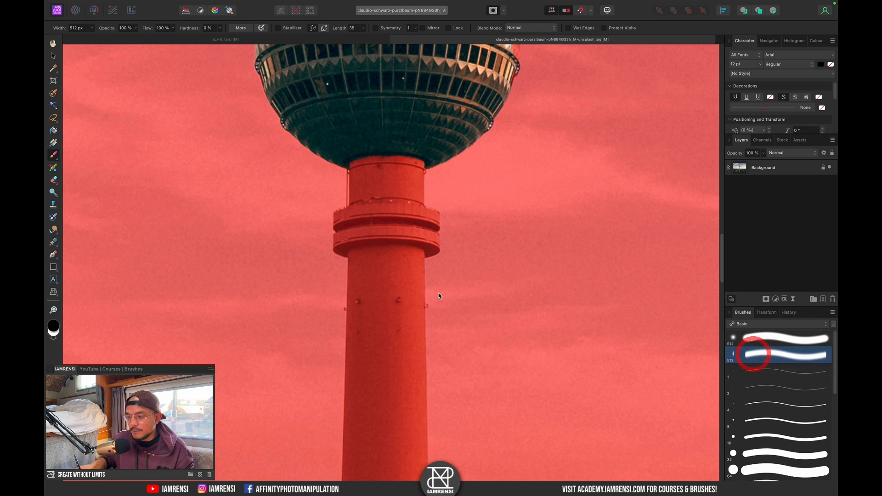
{"action": "key", "text": "bracketleft"}
{"action": "key", "text": "bracketleft"}
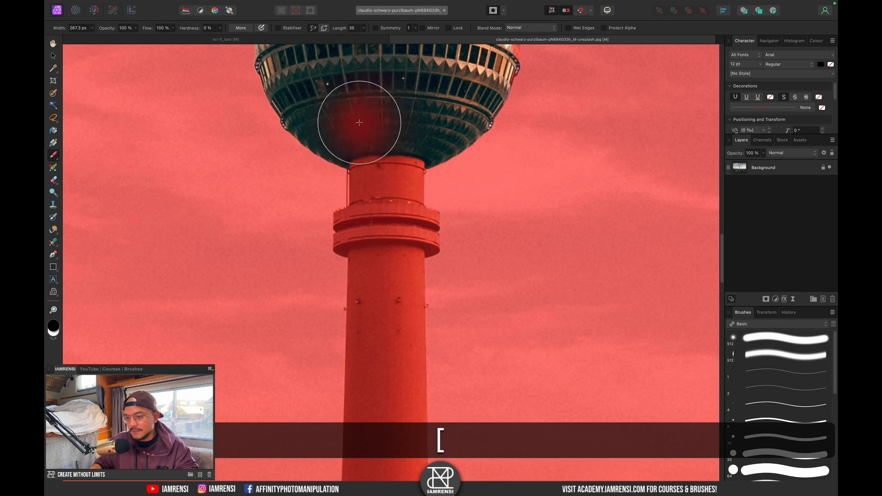
{"action": "left_click", "coordinate": [796, 351]}
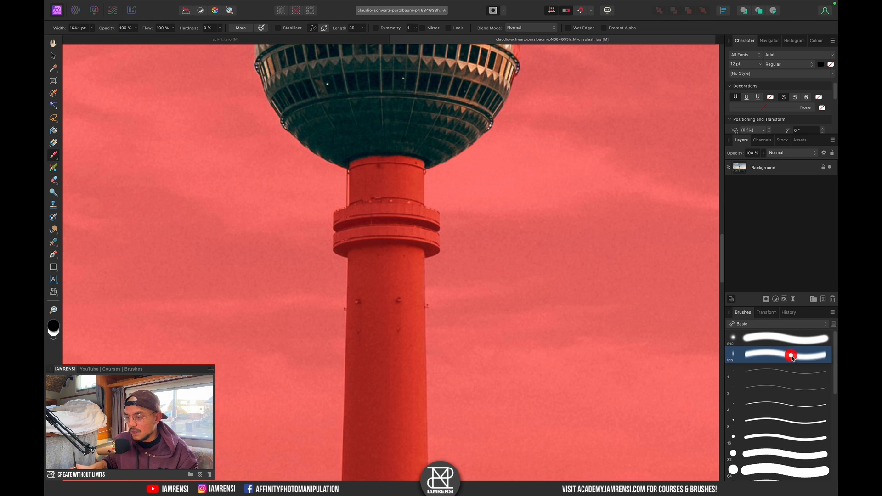
{"action": "left_click", "coordinate": [763, 345]}
{"action": "left_click", "coordinate": [764, 352]}
- Reduce the elliptical brush to about 139.5 px wide for working on the tower's sphere
{"action": "left_click_drag", "start_coordinate": [402, 121], "coordinate": [394, 178]}
{"action": "left_click_drag", "start_coordinate": [385, 148], "coordinate": [394, 197]}
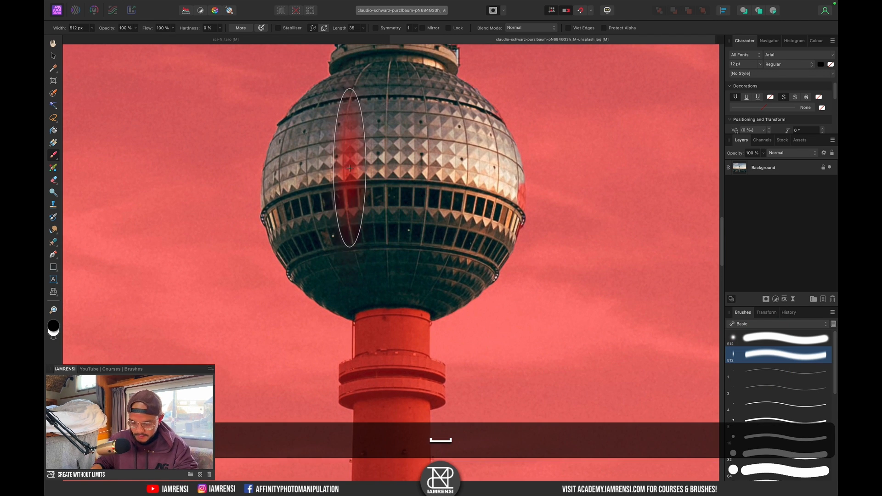
{"action": "key", "text": "bracketleft"}
{"action": "key", "text": "bracketleft"}
{"action": "key", "text": "bracketleft"}
{"action": "key", "text": "bracketleft"}
{"action": "key", "text": "bracketleft"}
{"action": "key", "text": "bracketleft"}
{"action": "key", "text": "bracketleft"}
{"action": "key", "text": "bracketleft"}
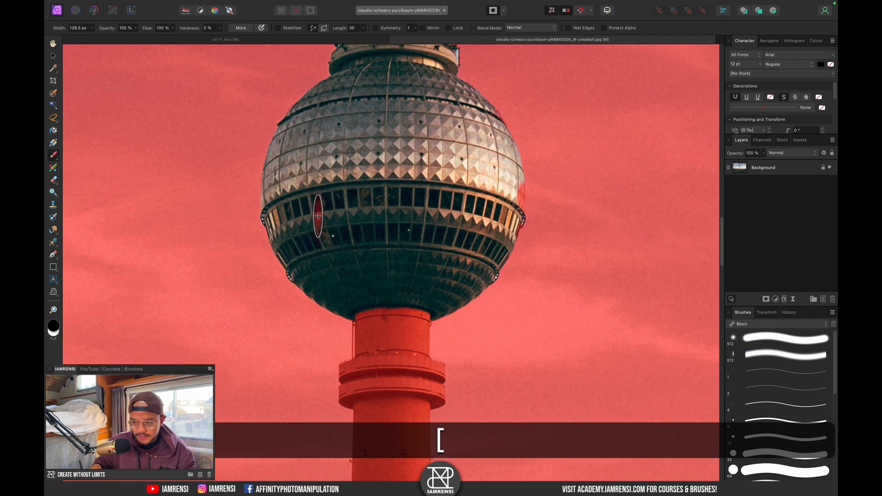
{"action": "left_click_drag", "start_coordinate": [403, 200], "coordinate": [374, 195]}
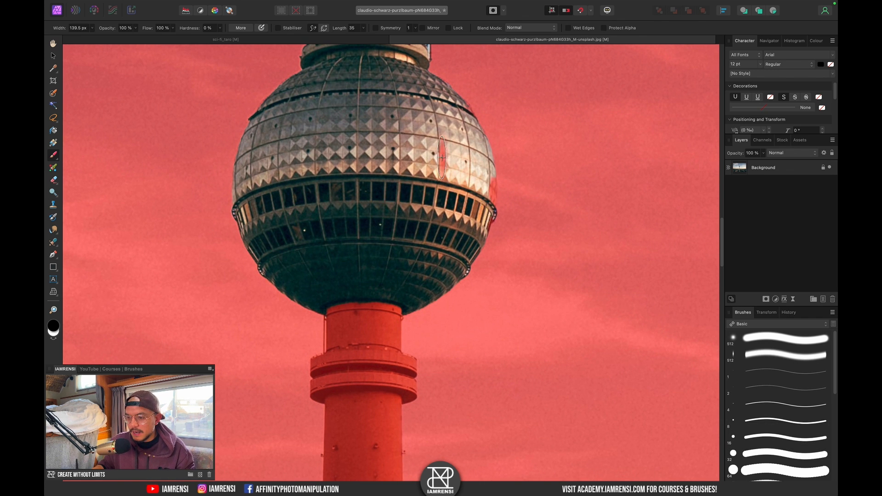
- Set the paint colour to white and shrink the elliptical brush to refine the mask along the sphere and the structure above it
{"action": "key", "text": "x"}
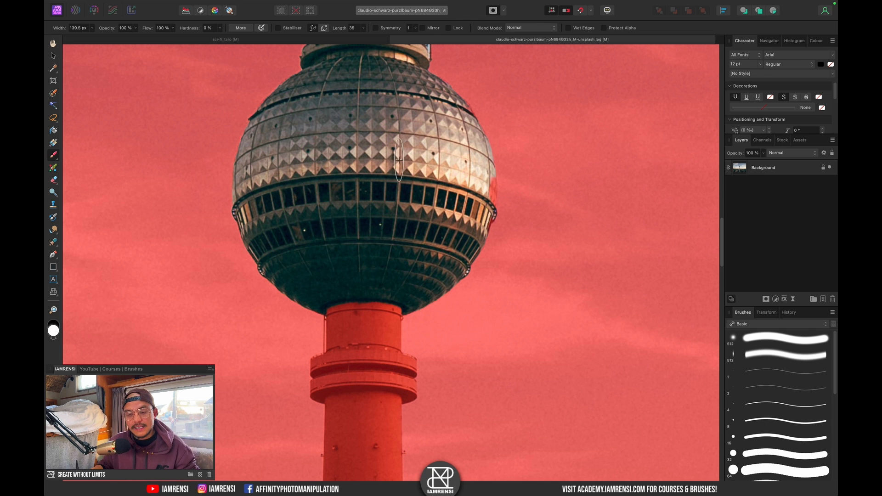
{"action": "key", "text": "x"}
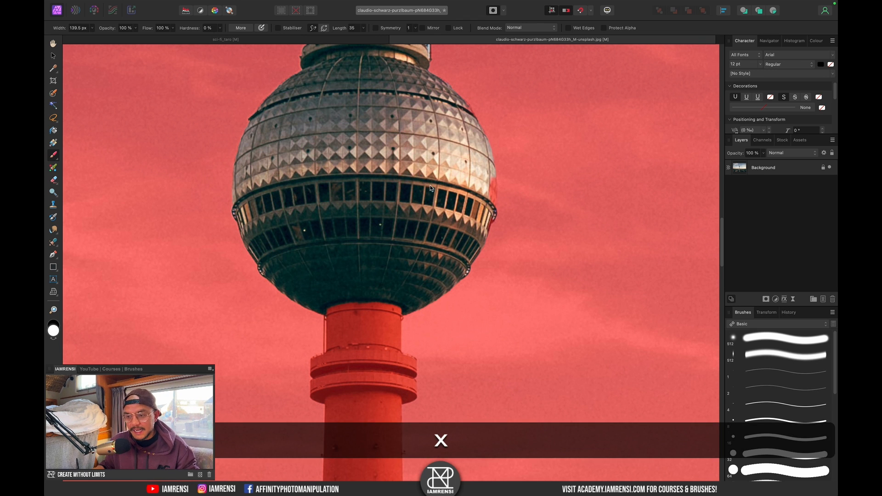
{"action": "key", "text": "space"}
{"action": "left_click_drag", "start_coordinate": [431, 188], "coordinate": [379, 187]}
{"action": "key", "text": "bracketleft"}
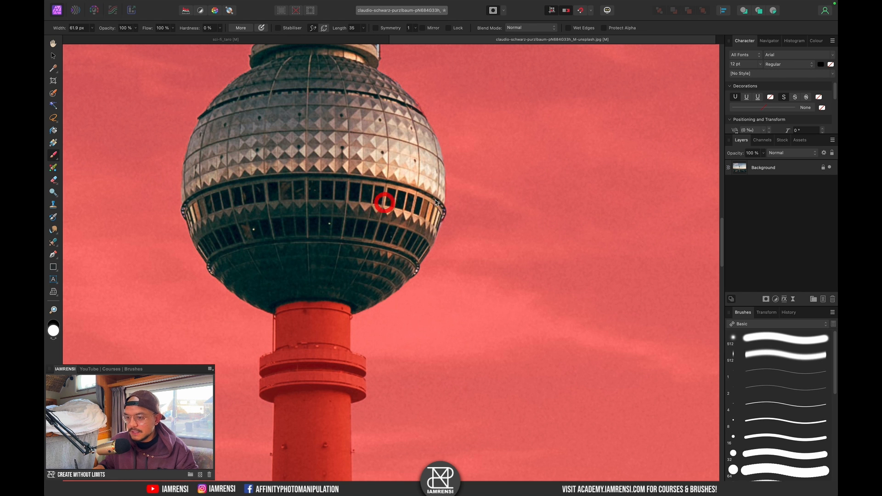
{"action": "key", "text": "space"}
{"action": "left_click_drag", "start_coordinate": [384, 202], "coordinate": [298, 253]}
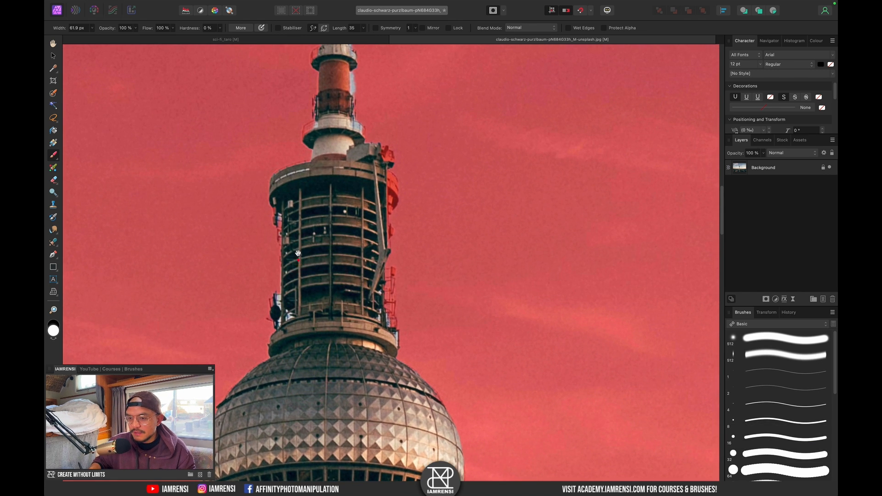
{"action": "key", "text": "space"}
{"action": "left_click_drag", "start_coordinate": [332, 173], "coordinate": [326, 199]}
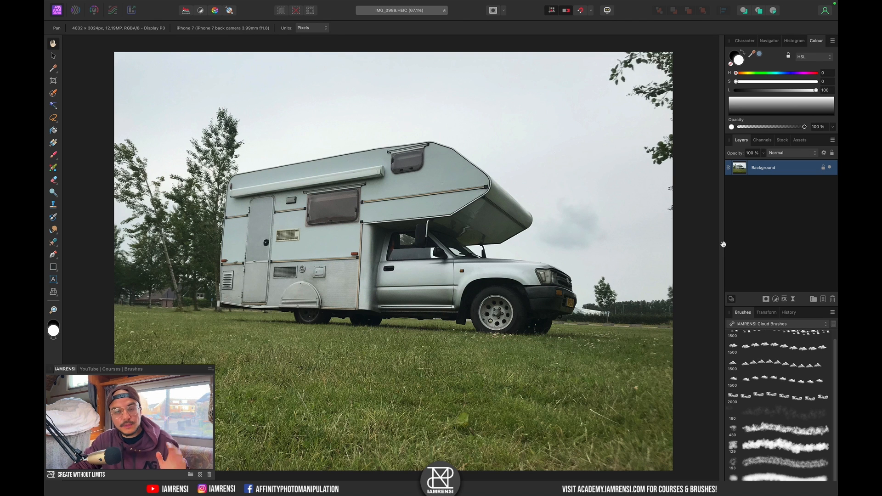
- Place the sea lion from the IAMRENSI Animal Pack assets on the grass in front of the camper
{"action": "left_click", "coordinate": [799, 141]}
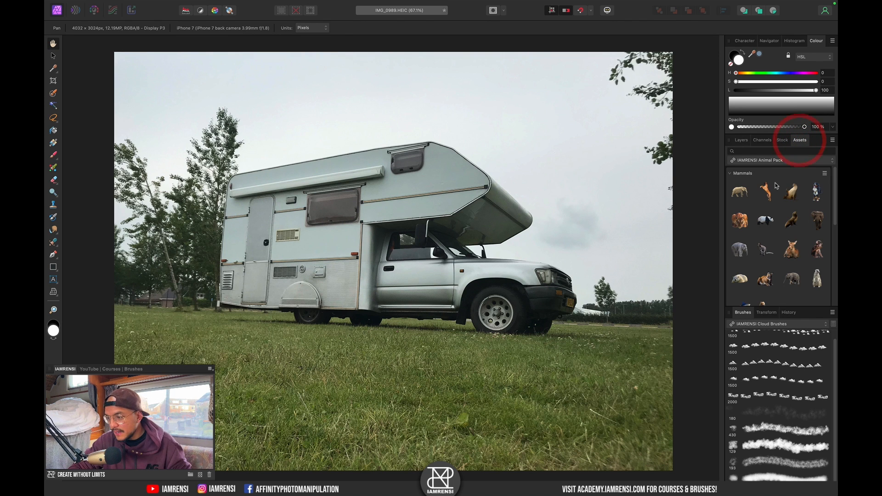
{"action": "left_click_drag", "start_coordinate": [794, 199], "coordinate": [344, 321]}
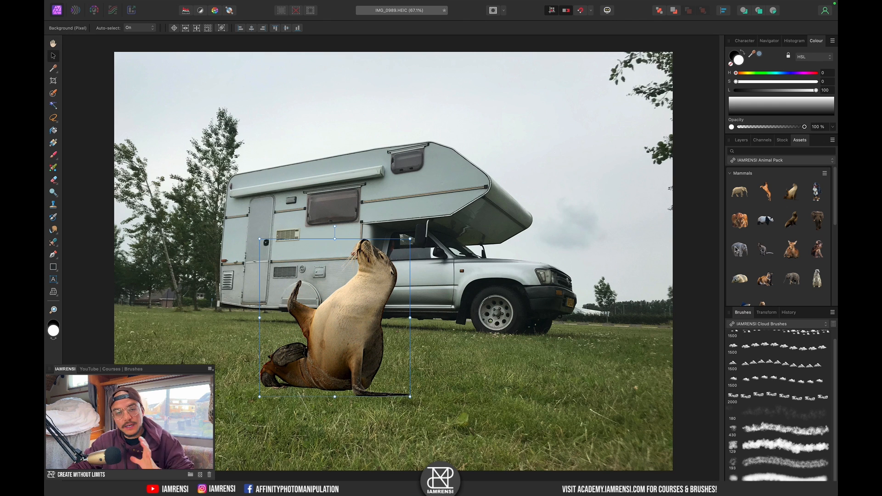
{"action": "scroll", "coordinate": [787, 250], "scroll_direction": "down", "scroll_amount": 6}
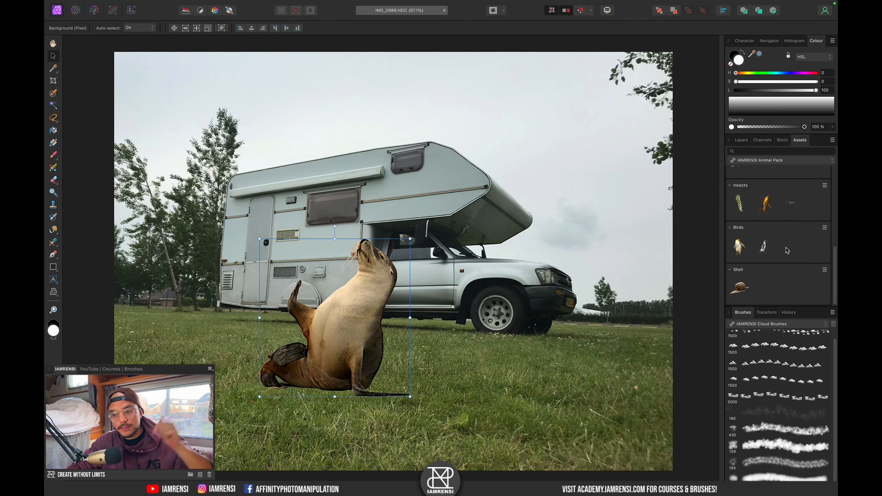
{"action": "scroll", "coordinate": [787, 251], "scroll_direction": "up", "scroll_amount": 3}
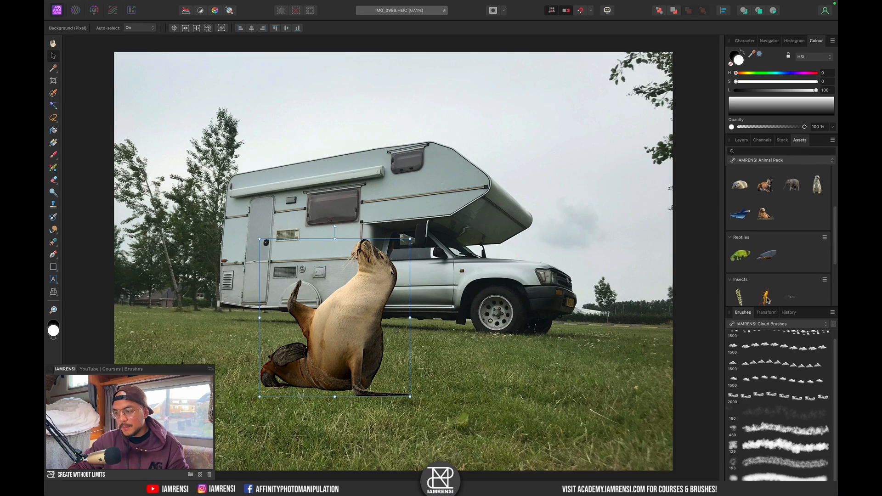
- Add a regular mask to the sea lion layer
{"action": "left_click", "coordinate": [742, 140]}
{"action": "scroll", "coordinate": [295, 394], "scroll_direction": "up", "scroll_amount": 5}
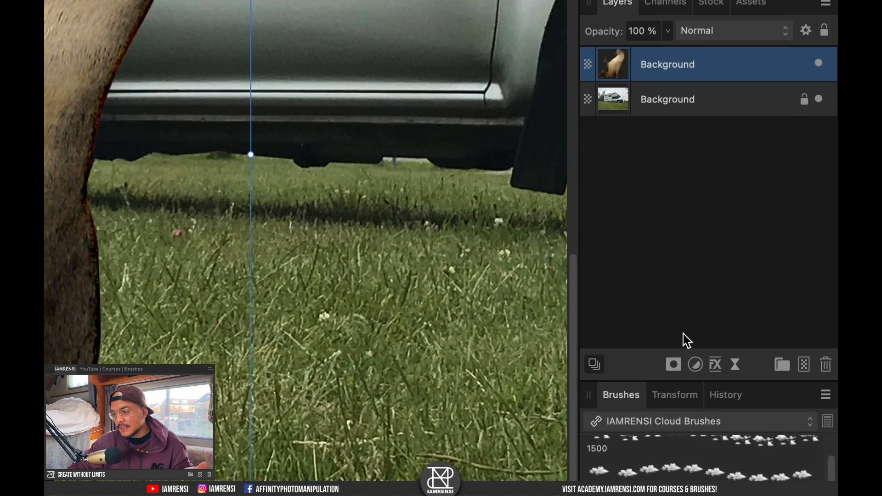
{"action": "left_click", "coordinate": [674, 364]}
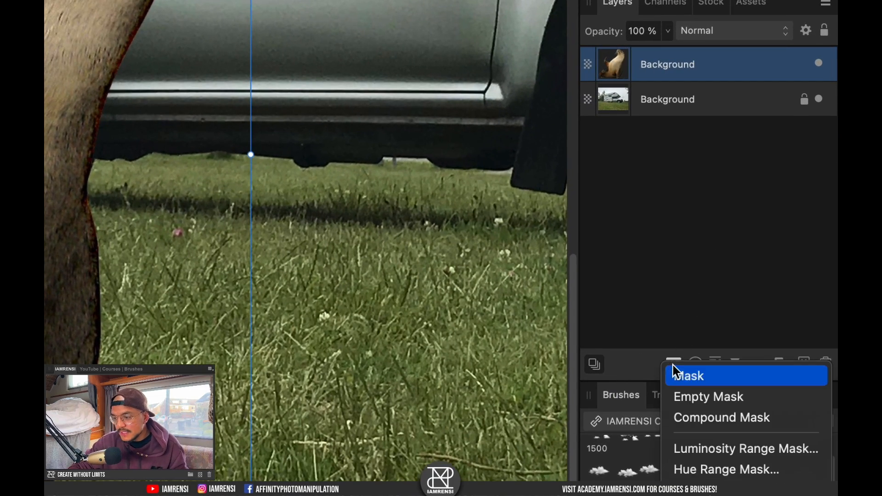
{"action": "left_click", "coordinate": [692, 386]}
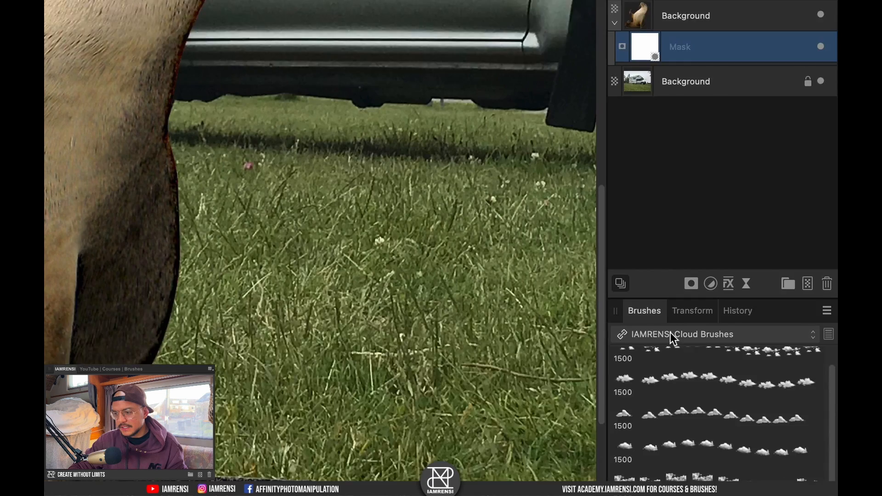
- Select the 500 px grass brush from the IAMRENSI Nature Brushes category
{"action": "left_click", "coordinate": [634, 421]}
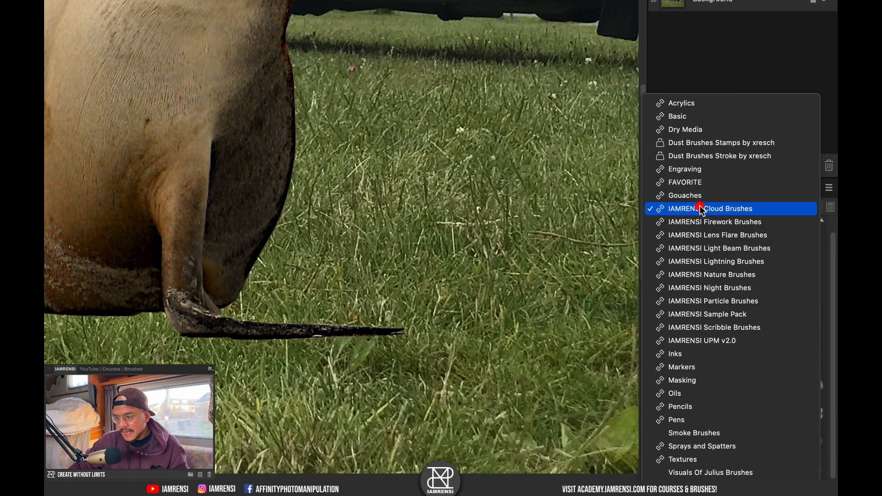
{"action": "left_click", "coordinate": [719, 277]}
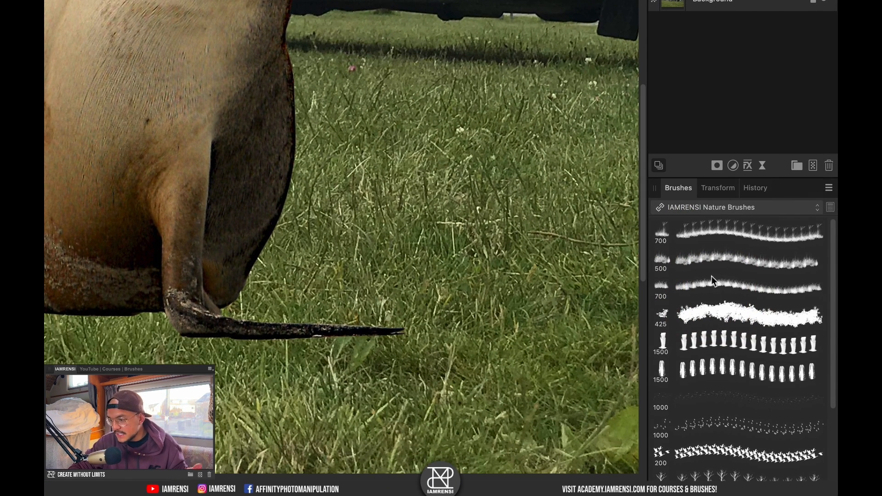
{"action": "left_click", "coordinate": [723, 250]}
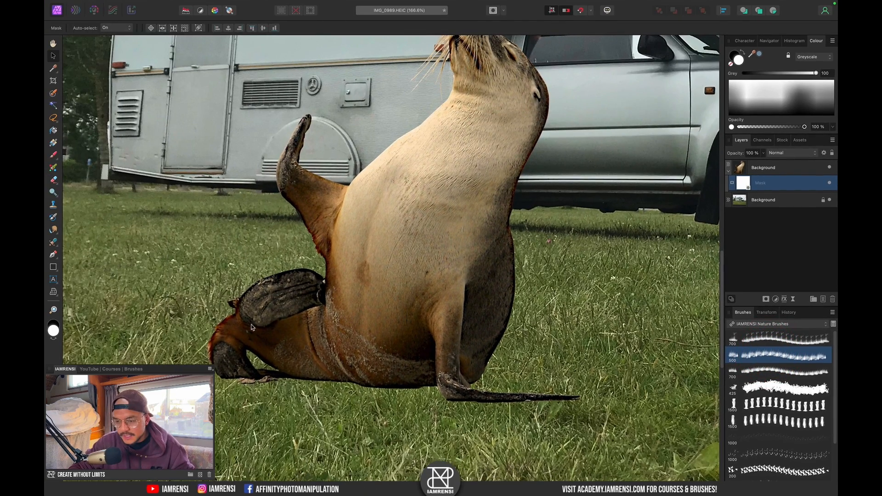
- Paint black on the mask over the sea lion's rear flippers using the grass brush reduced to about 221.9 px
{"action": "key", "text": "x"}
{"action": "key", "text": "b"}
{"action": "key", "text": "bracketleft"}
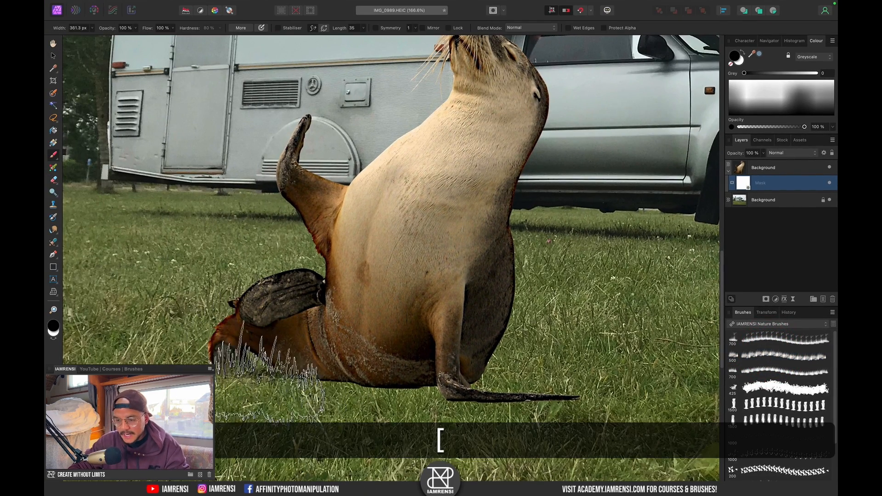
{"action": "key", "text": "bracketleft"}
{"action": "key", "text": "bracketleft"}
{"action": "key", "text": "bracketleft"}
{"action": "key", "text": "bracketleft"}
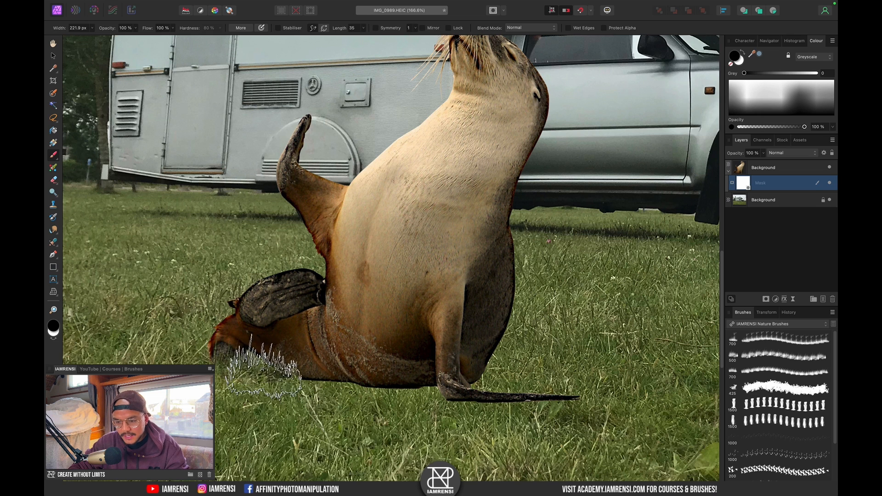
- Paint grass over the bottom edge of the sea lion's belly on the mask, varying the brush between about 243.8 and 337.4 px
{"action": "key", "text": "bracketright"}
{"action": "key", "text": "bracketright"}
{"action": "key", "text": "bracketright"}
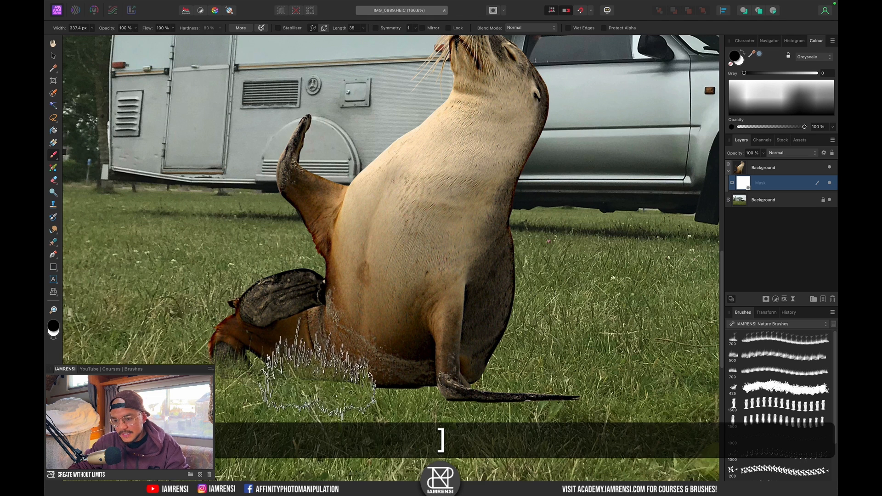
{"action": "key", "text": "bracketleft"}
{"action": "key", "text": "bracketleft"}
{"action": "key", "text": "bracketleft"}
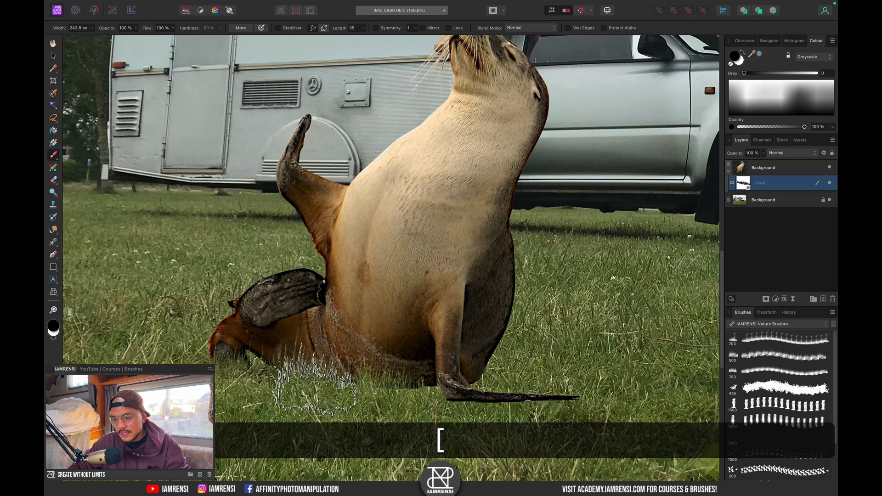
{"action": "key", "text": "bracketright"}
{"action": "key", "text": "bracketright"}
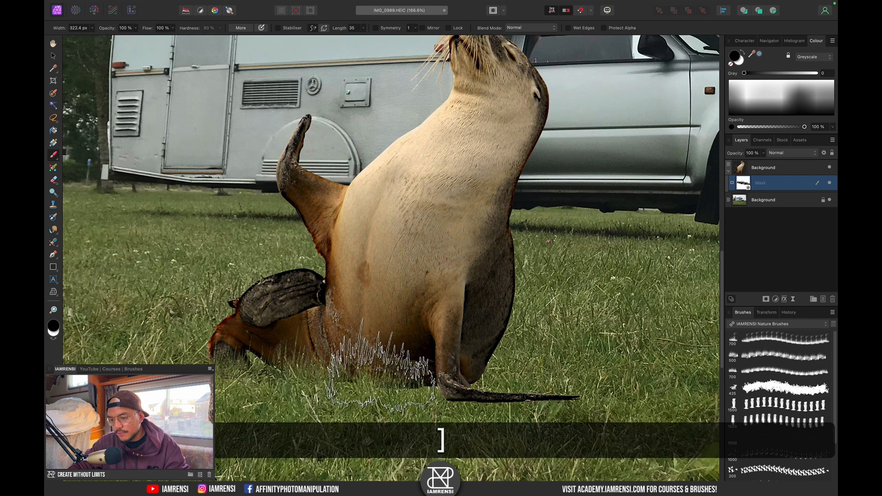
- Blend the front flipper and rear end into the grass on the mask, varying the brush between about 168.3 and 389.3 px
{"action": "key", "text": "bracketleft"}
{"action": "key", "text": "bracketleft"}
{"action": "key", "text": "bracketleft"}
{"action": "key", "text": "bracketleft"}
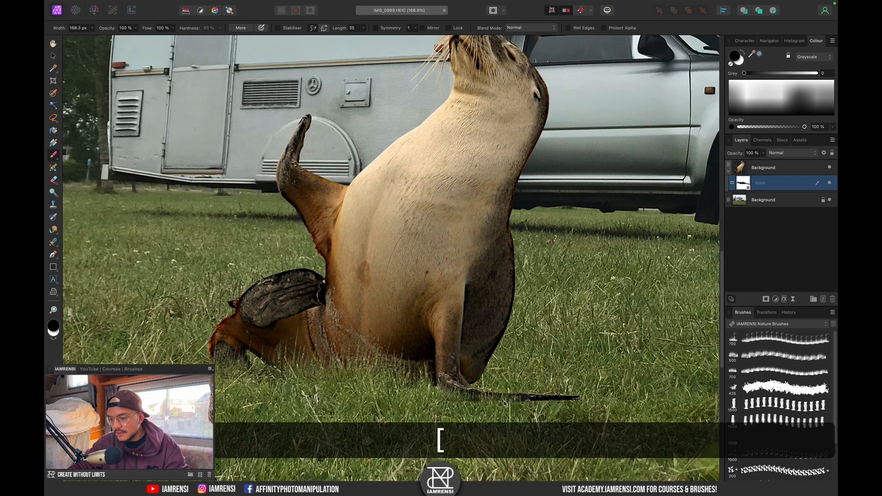
{"action": "key", "text": "bracketright"}
{"action": "key", "text": "bracketright"}
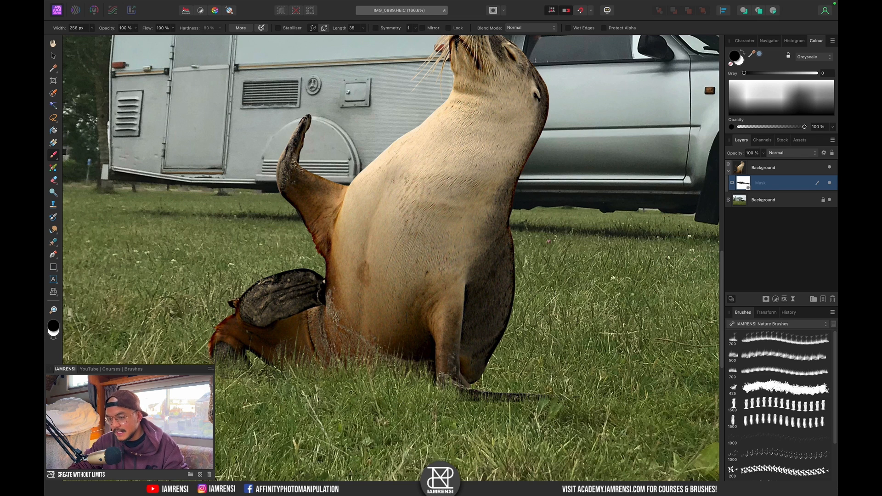
{"action": "key", "text": "bracketright"}
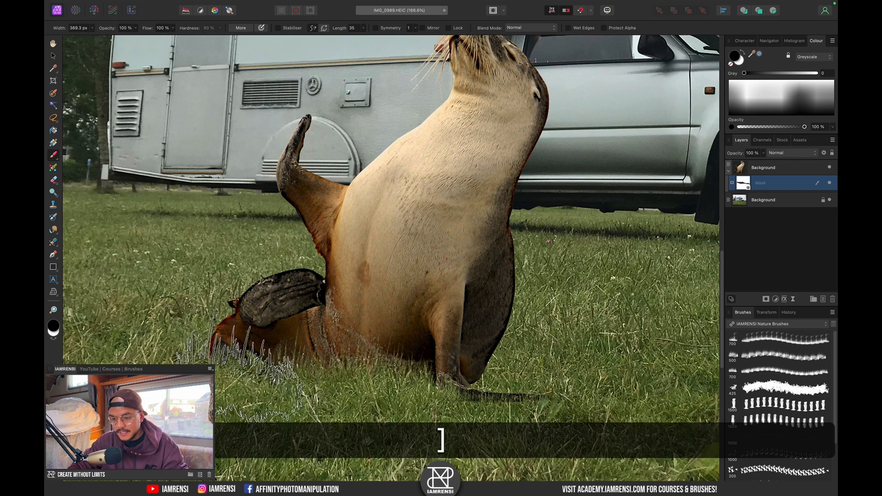
{"action": "key", "text": "super+0"}
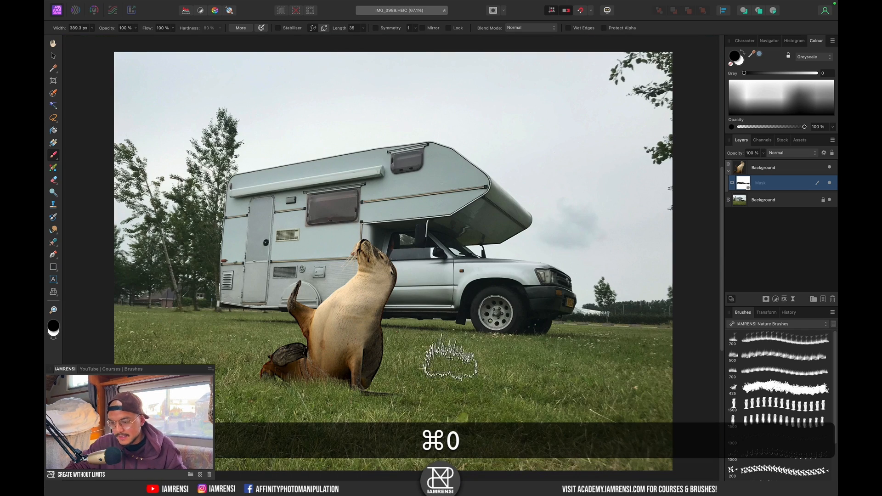
- Compare the sea lion with its grass mask switched off and on
{"action": "left_click", "coordinate": [771, 169]}
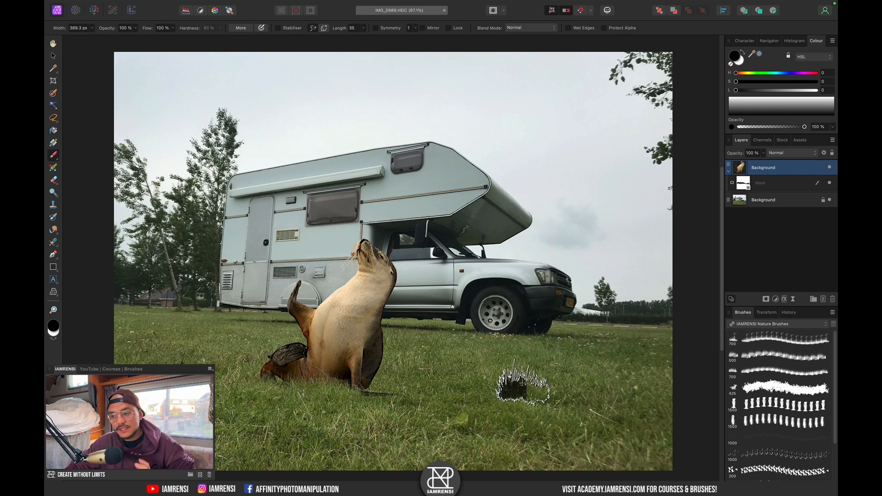
{"action": "left_click", "coordinate": [829, 182]}
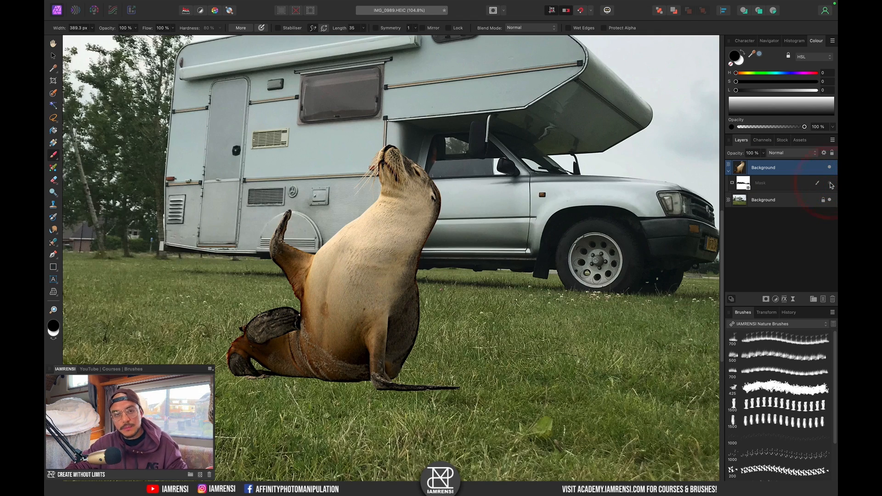
{"action": "left_click", "coordinate": [829, 183]}
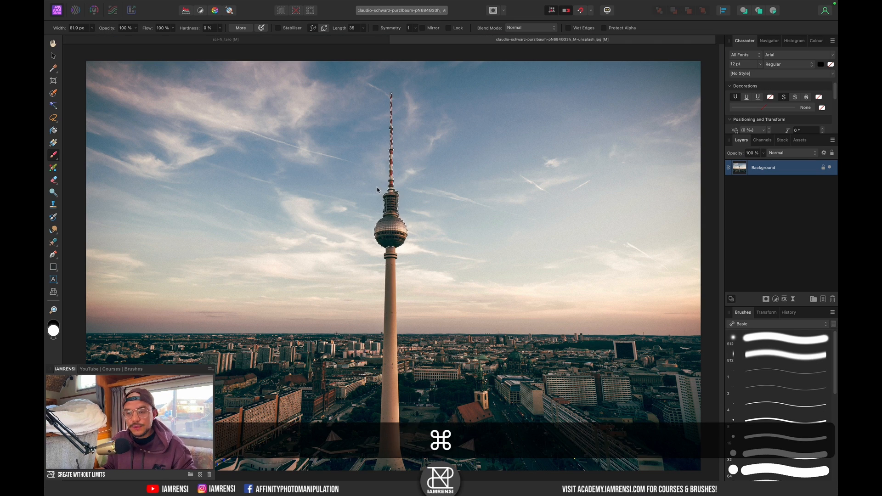
- Deselect everything in the TV tower photo and sample the antenna's reddish colour as the paint colour
{"action": "key", "text": "super+d"}
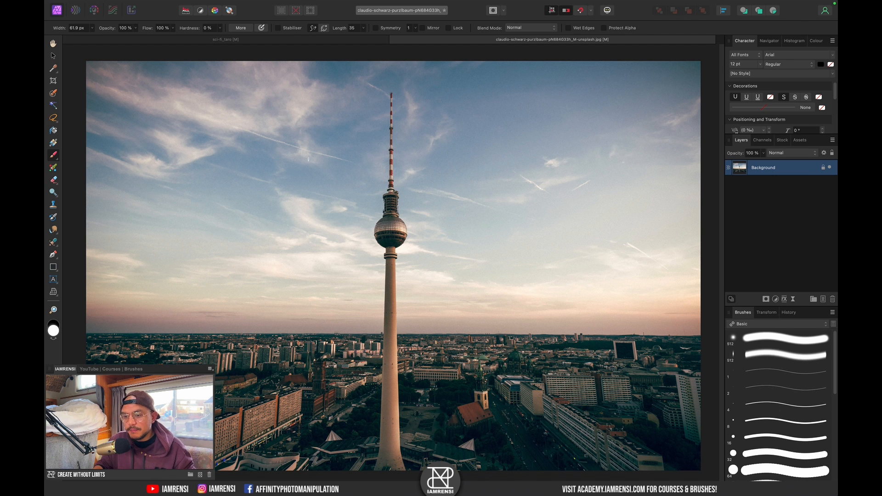
{"action": "key", "text": "alt"}
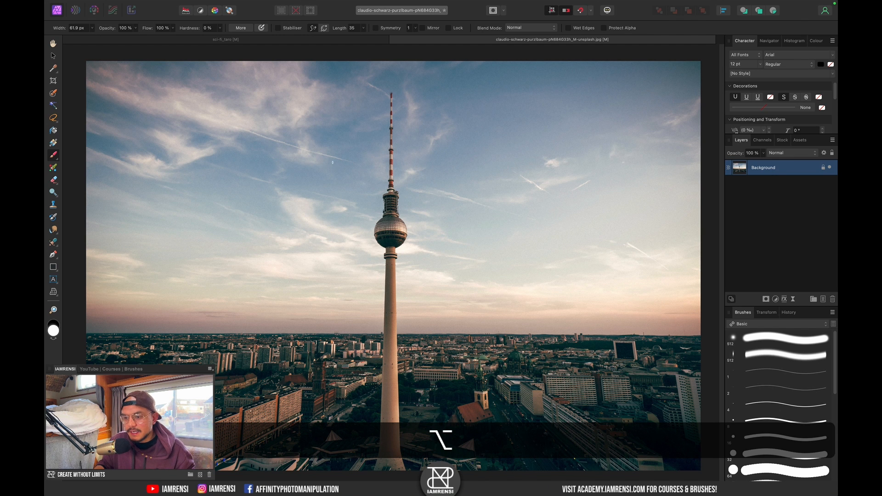
{"action": "left_click", "coordinate": [336, 159], "text": "alt"}
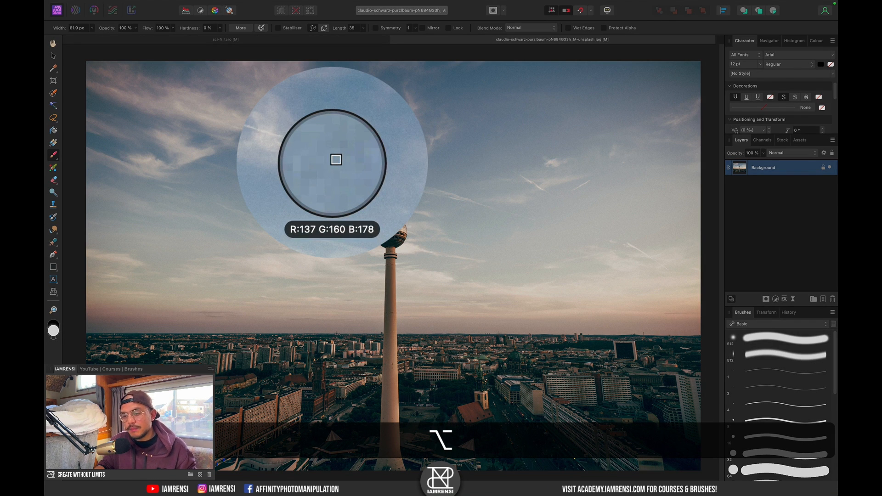
{"action": "left_click_drag", "start_coordinate": [336, 159], "coordinate": [335, 155]}
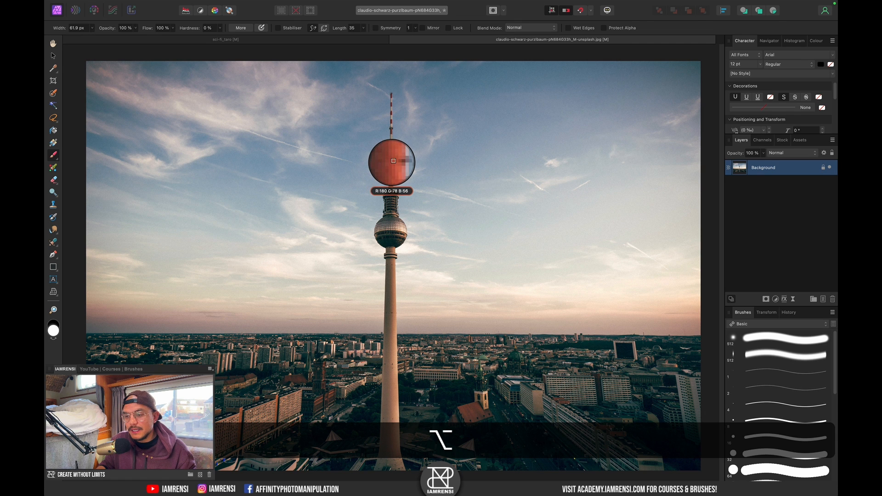
{"action": "left_click", "coordinate": [393, 160], "text": "alt"}
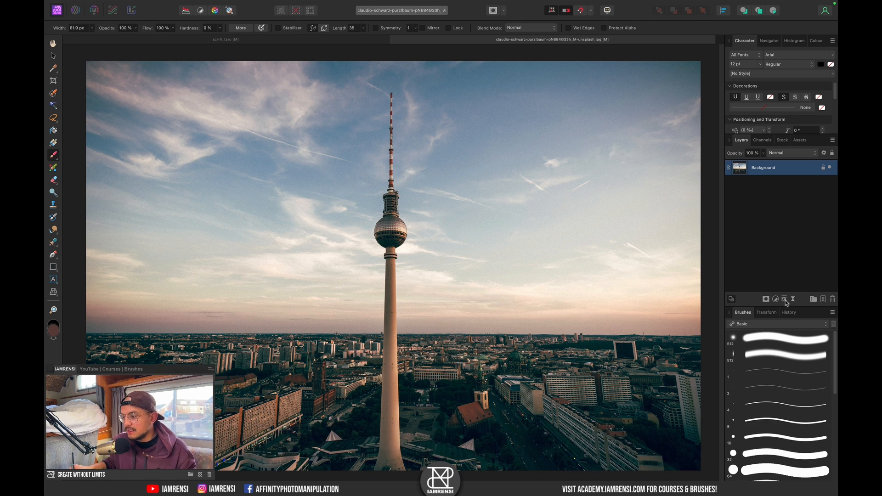
- Add a pixel layer and paint test strokes in the sky beside the antenna, enlarging the elliptical brush to about 331.2 px
{"action": "left_click", "coordinate": [821, 299]}
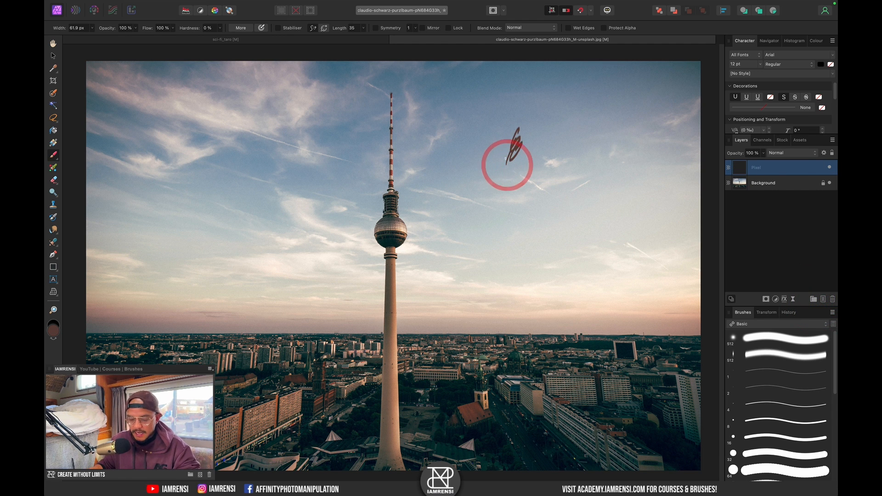
{"action": "key", "text": "bracketright"}
{"action": "key", "text": "bracketright"}
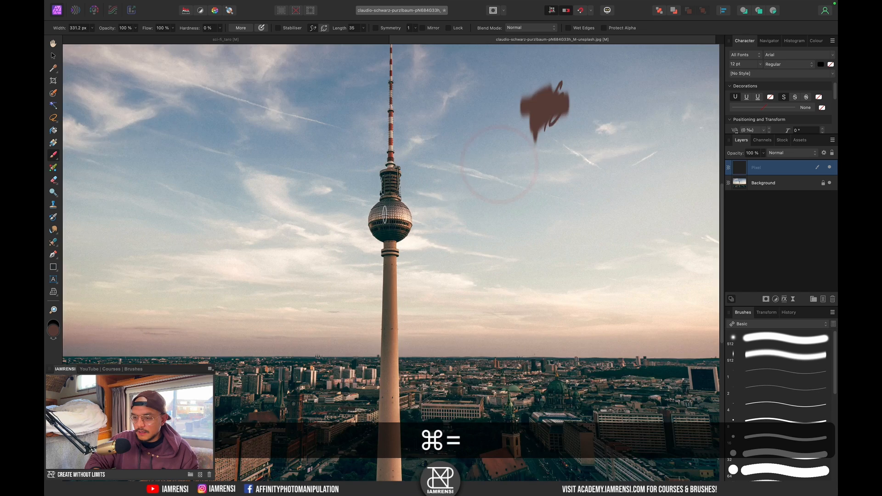
{"action": "key", "text": "super+equal"}
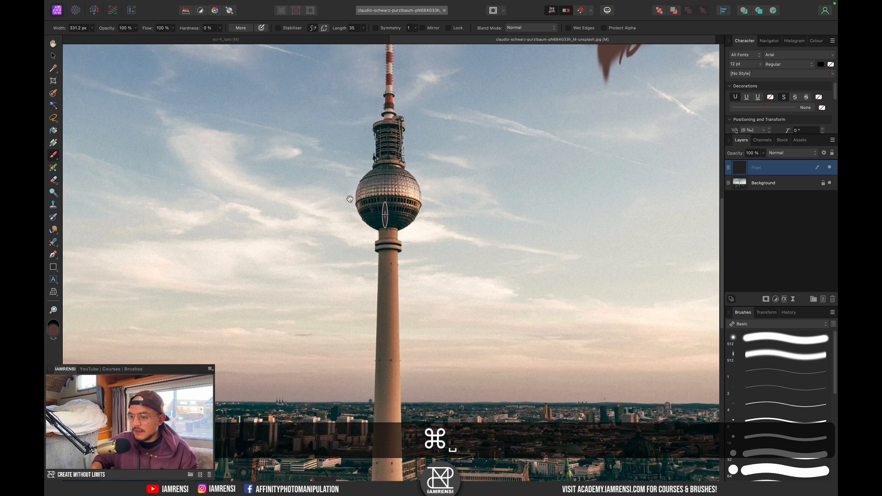
- Sample a blue tone from the sky and paint a patch of it beside the reddish test strokes
{"action": "left_click_drag", "start_coordinate": [422, 168], "coordinate": [323, 336]}
{"action": "key", "text": "alt"}
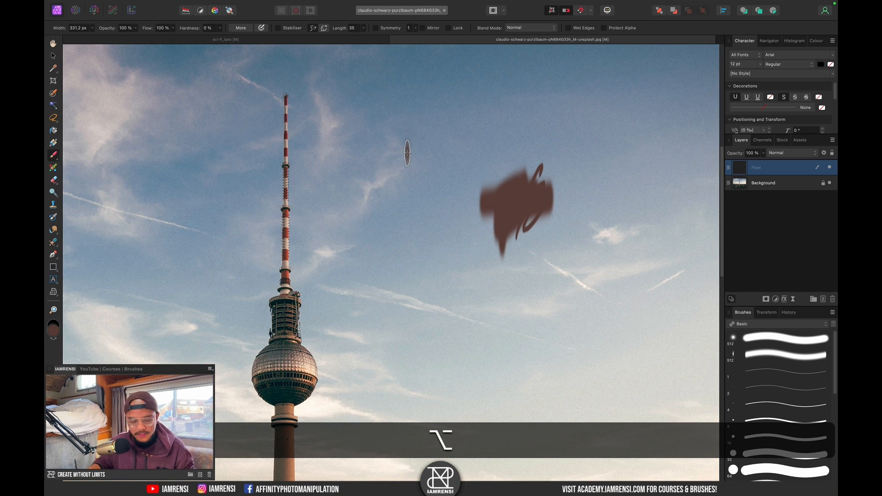
{"action": "left_click_drag", "start_coordinate": [416, 156], "coordinate": [409, 75]}
{"action": "mouse_move", "coordinate": [613, 184]}
{"action": "left_mouse_down"}
{"action": "mouse_move", "coordinate": [615, 211]}
{"action": "mouse_move", "coordinate": [605, 225]}
{"action": "left_mouse_up"}
- Sample a pale grey from the bright sky and paint patches of it around the existing test strokes
{"action": "key", "text": "alt"}
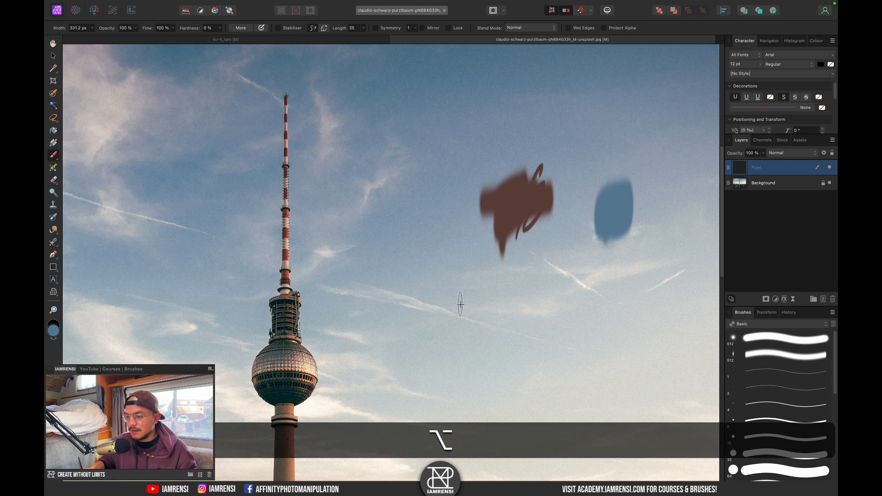
{"action": "mouse_move", "coordinate": [555, 278]}
{"action": "left_mouse_down"}
{"action": "mouse_move", "coordinate": [421, 301]}
{"action": "mouse_move", "coordinate": [547, 292]}
{"action": "mouse_move", "coordinate": [556, 276]}
{"action": "left_mouse_up"}
{"action": "left_click_drag", "start_coordinate": [558, 69], "coordinate": [562, 113]}
- Sample the orange-brown of the tower shaft and paint a patch of it below the blue one
{"action": "scroll", "coordinate": [360, 183], "scroll_direction": "down", "scroll_amount": 10}
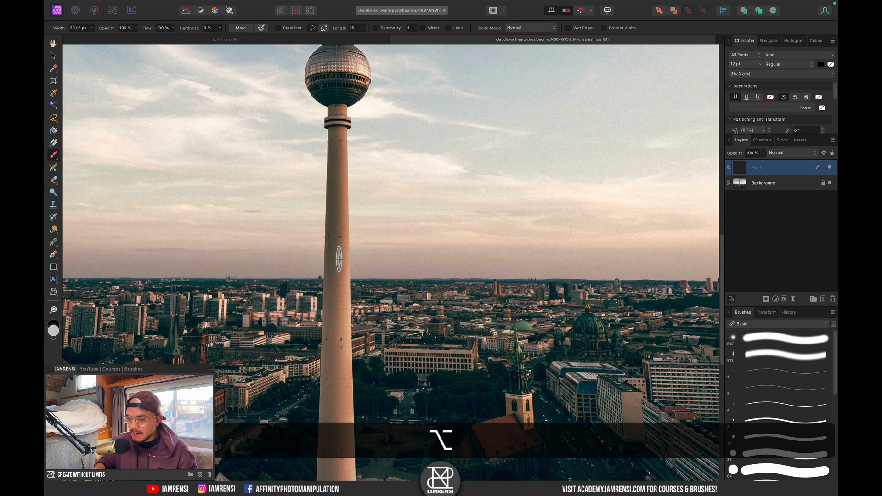
{"action": "left_click_drag", "start_coordinate": [345, 265], "coordinate": [345, 265]}
{"action": "scroll", "coordinate": [349, 262], "scroll_direction": "up", "scroll_amount": 10}
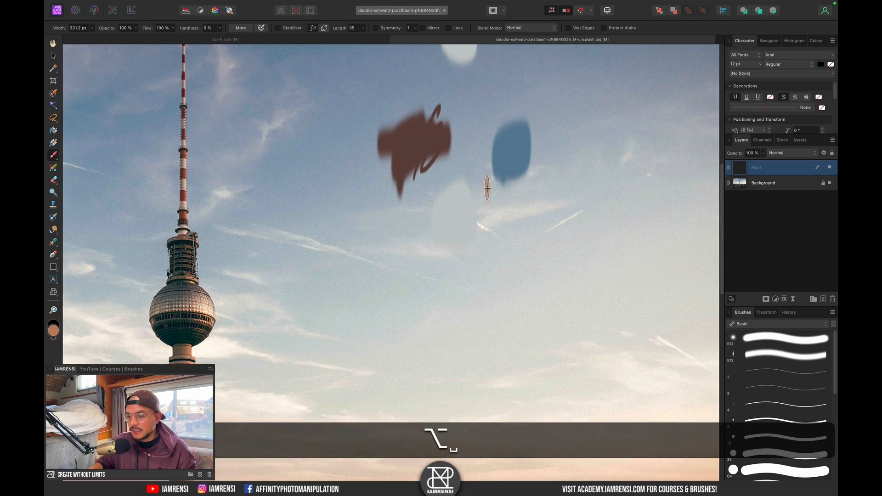
{"action": "mouse_move", "coordinate": [487, 180]}
{"action": "left_mouse_down"}
{"action": "mouse_move", "coordinate": [475, 221]}
{"action": "mouse_move", "coordinate": [490, 230]}
{"action": "left_mouse_up"}
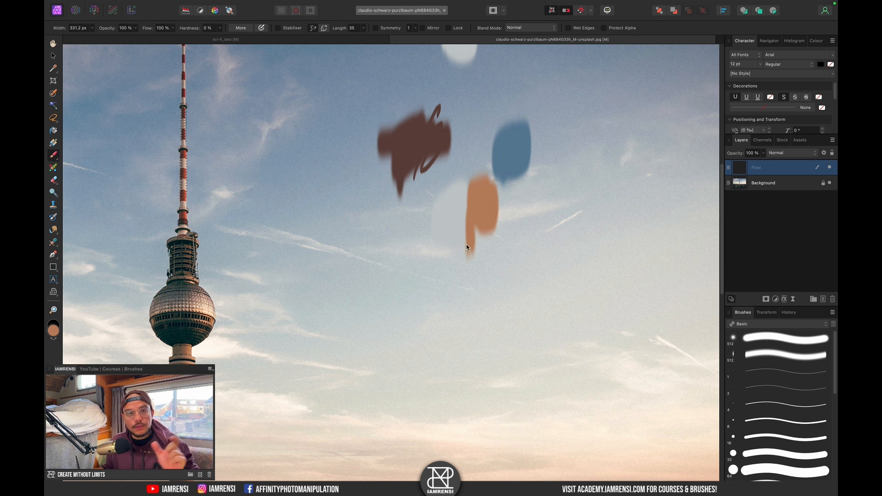
- Sample greyish-blue sky tones, also with the colour picker, and paint a patch on each side of the existing test strokes
{"action": "left_click_drag", "start_coordinate": [588, 156], "coordinate": [599, 146]}
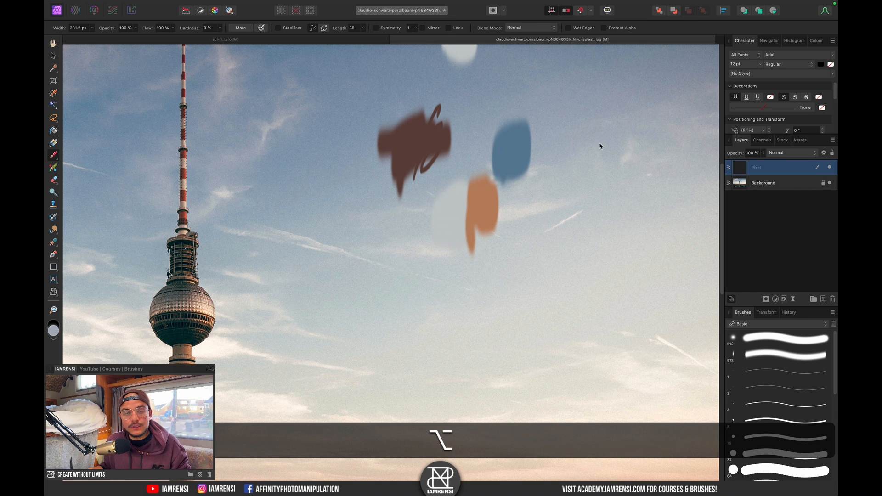
{"action": "left_click_drag", "start_coordinate": [605, 108], "coordinate": [595, 133]}
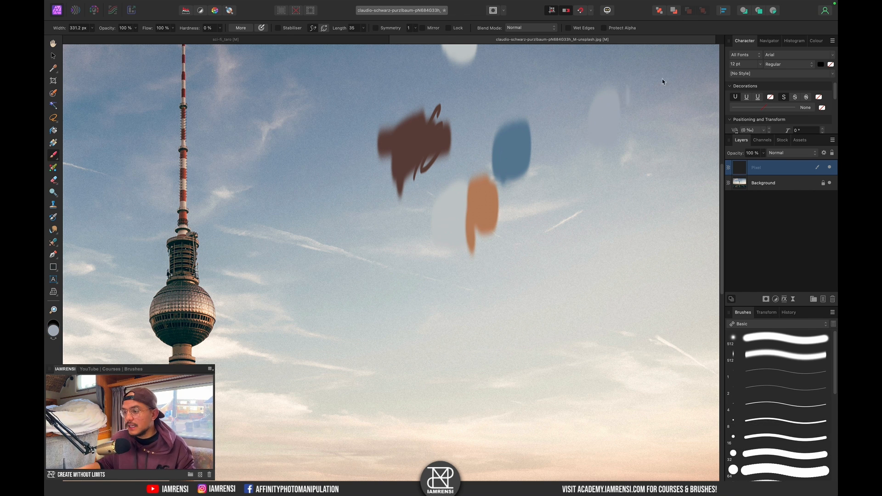
{"action": "left_click", "coordinate": [817, 42]}
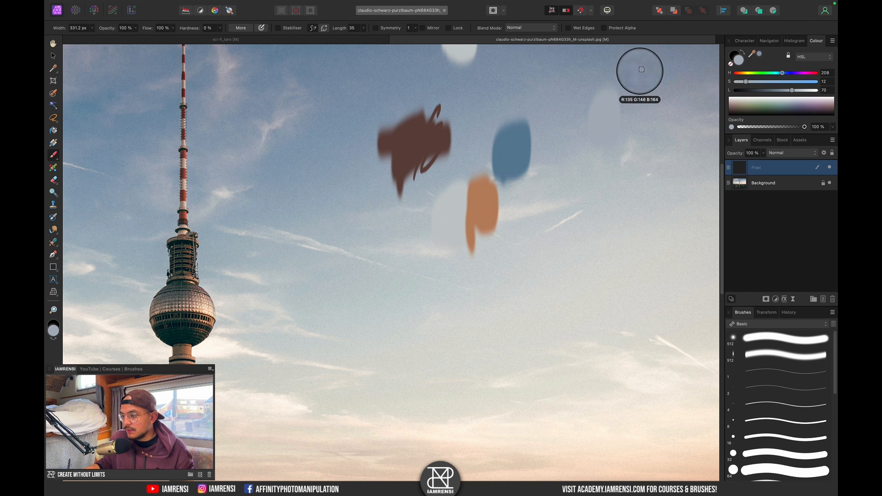
{"action": "left_click_drag", "start_coordinate": [759, 55], "coordinate": [741, 62]}
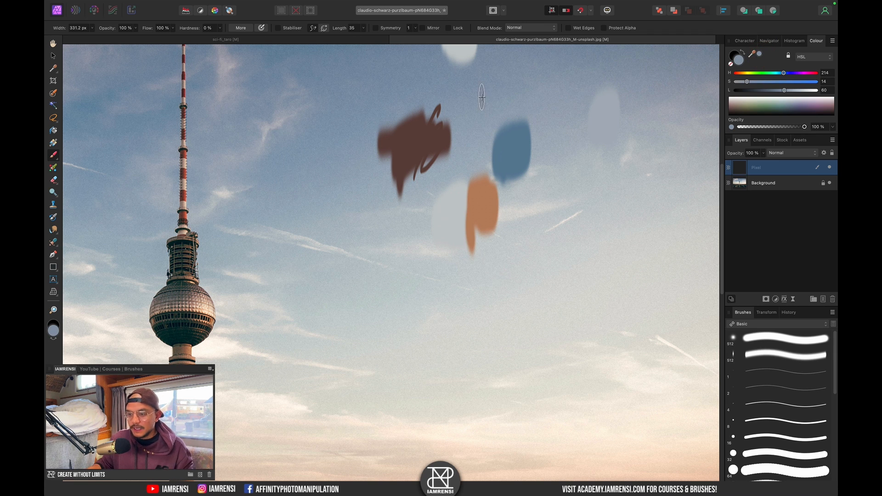
{"action": "left_click", "coordinate": [317, 104], "text": "alt"}
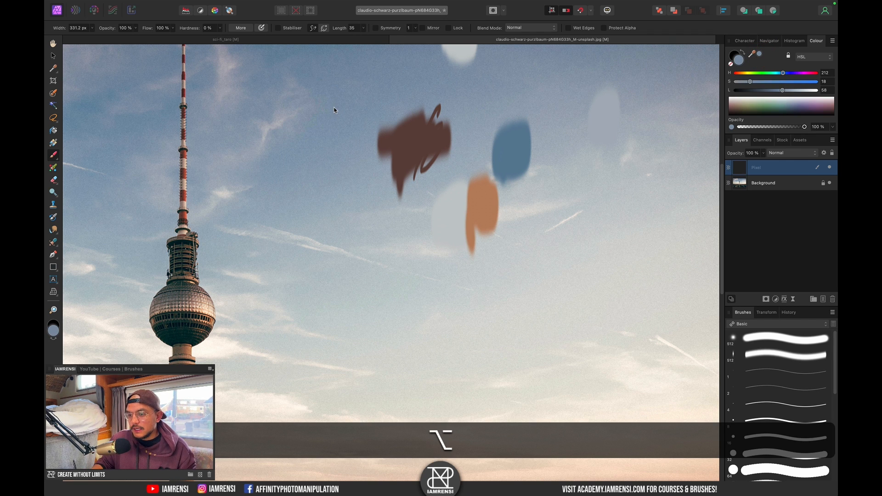
{"action": "mouse_move", "coordinate": [329, 137]}
{"action": "left_mouse_down"}
{"action": "mouse_move", "coordinate": [322, 155]}
{"action": "mouse_move", "coordinate": [323, 104]}
{"action": "mouse_move", "coordinate": [336, 124]}
{"action": "mouse_move", "coordinate": [321, 146]}
{"action": "left_mouse_up"}
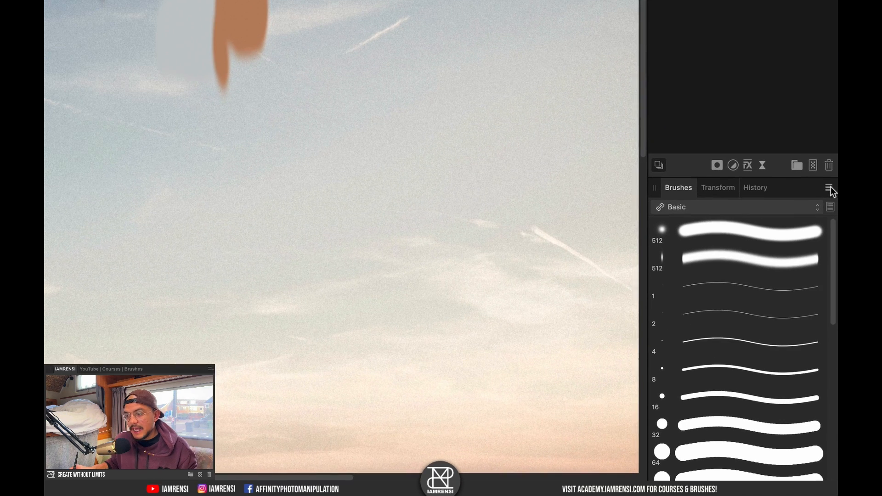
- Turn off Show as List for the brushes so they appear as thumbnails
{"action": "left_click", "coordinate": [829, 188]}
{"action": "mouse_move", "coordinate": [737, 293]}
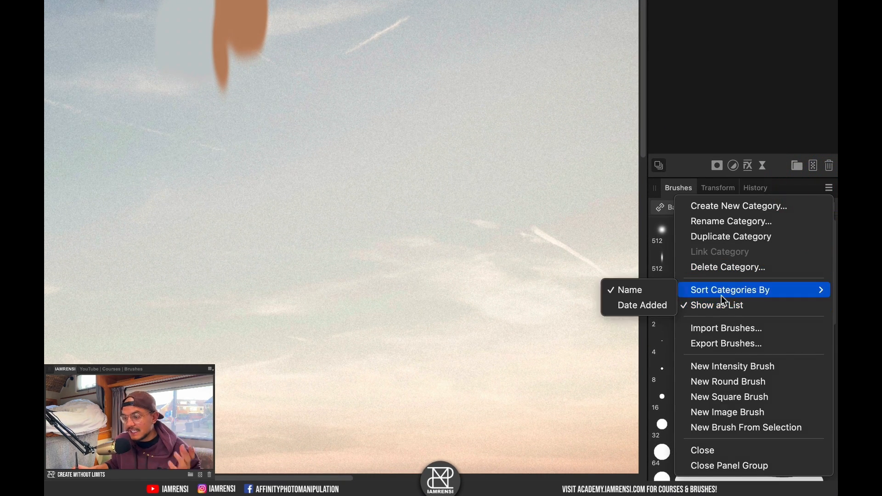
{"action": "left_click", "coordinate": [729, 305]}
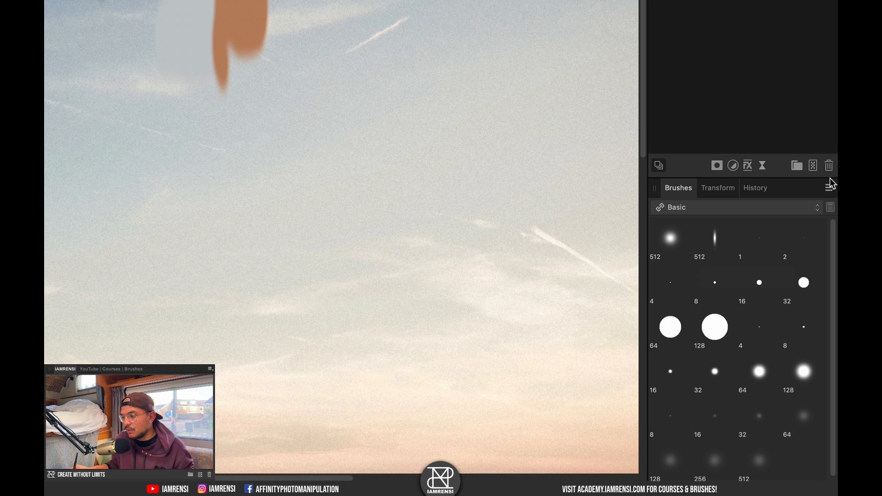
- Select the round 1500 px burst from IAMRENSI Firework Brushes and add a new pixel layer above the test strokes
{"action": "left_click", "coordinate": [718, 212]}
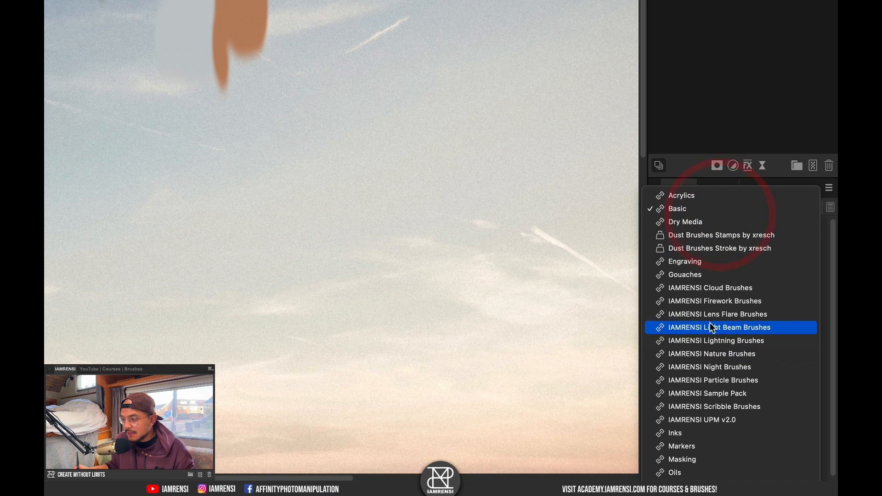
{"action": "left_click", "coordinate": [718, 301]}
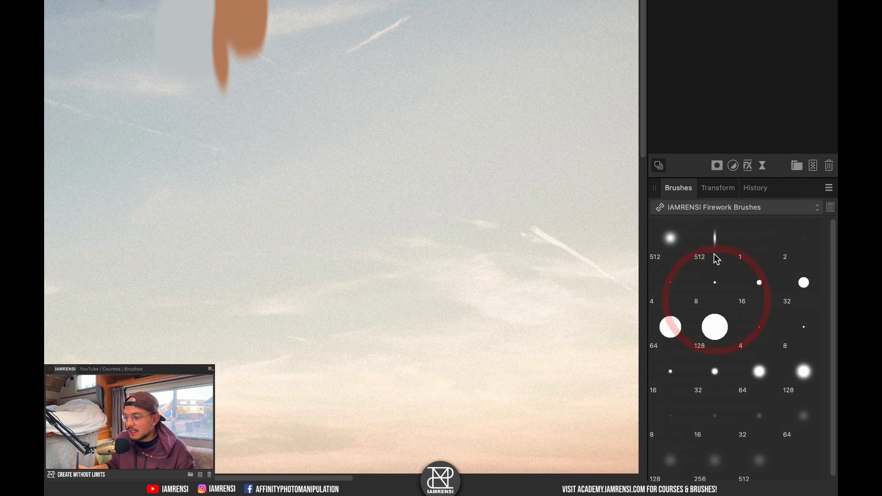
{"action": "left_click", "coordinate": [758, 279]}
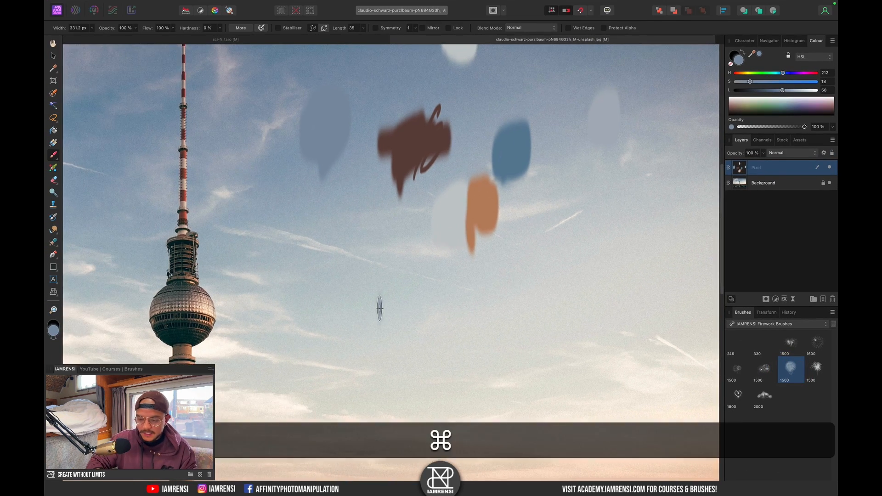
{"action": "key", "text": "super+minus"}
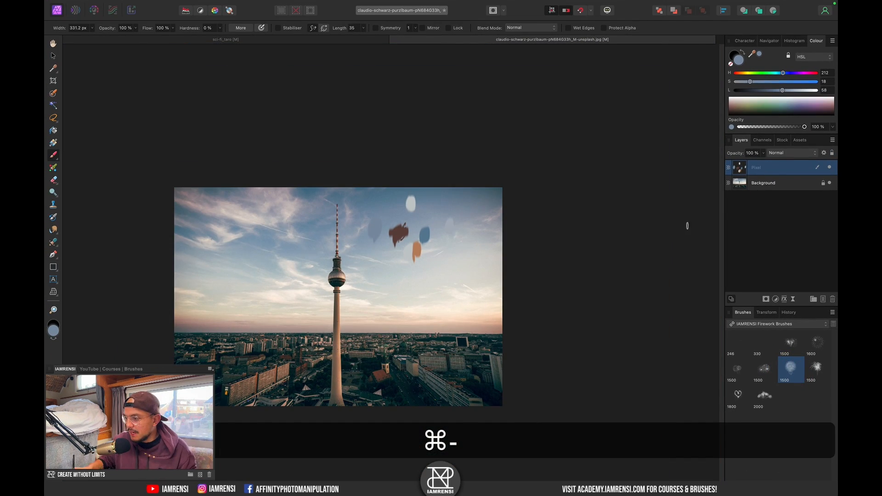
{"action": "key", "text": "super+shift+n"}
{"action": "key", "text": "super+equal"}
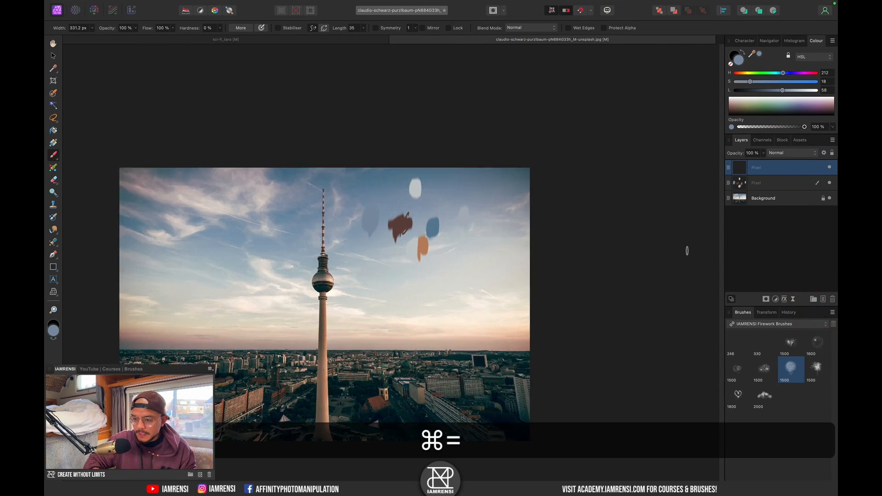
{"action": "key", "text": "super+equal"}
{"action": "left_click_drag", "start_coordinate": [228, 237], "coordinate": [419, 217]}
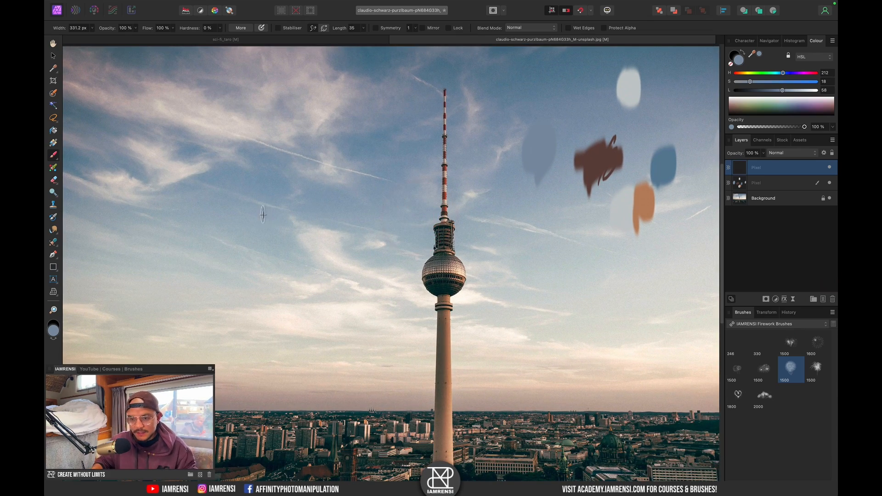
- Enlarge the round firework brush to about 2623.5 px and stamp it in white in the sky left of the tower
{"action": "left_click", "coordinate": [790, 369]}
{"action": "key", "text": "]"}
{"action": "key", "text": "]"}
{"action": "key", "text": "]"}
{"action": "key", "text": "]"}
{"action": "key", "text": "d"}
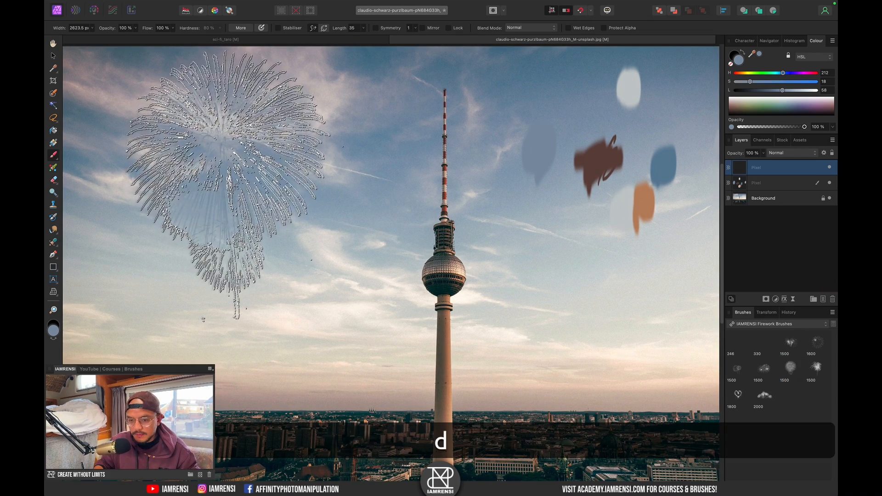
{"action": "key", "text": "x"}
{"action": "left_click", "coordinate": [242, 188]}
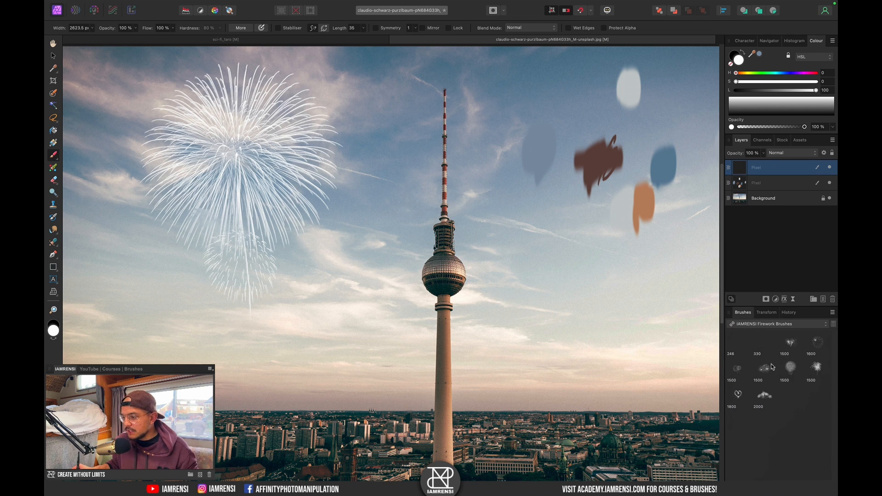
- Stamp a white heart-shaped firework between the large burst and the tower using the 1800 px heart brush
{"action": "left_click", "coordinate": [738, 395]}
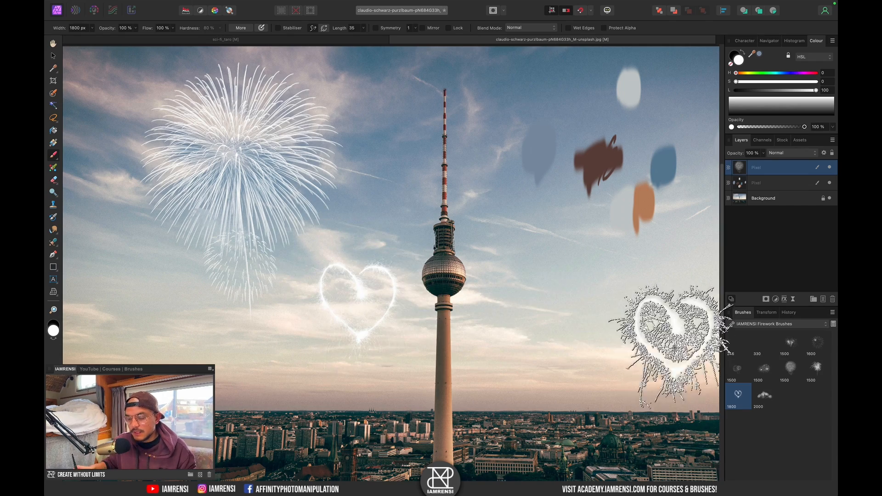
{"action": "left_click", "coordinate": [580, 313]}
{"action": "key", "text": "space"}
{"action": "left_click_drag", "start_coordinate": [561, 285], "coordinate": [366, 281]}
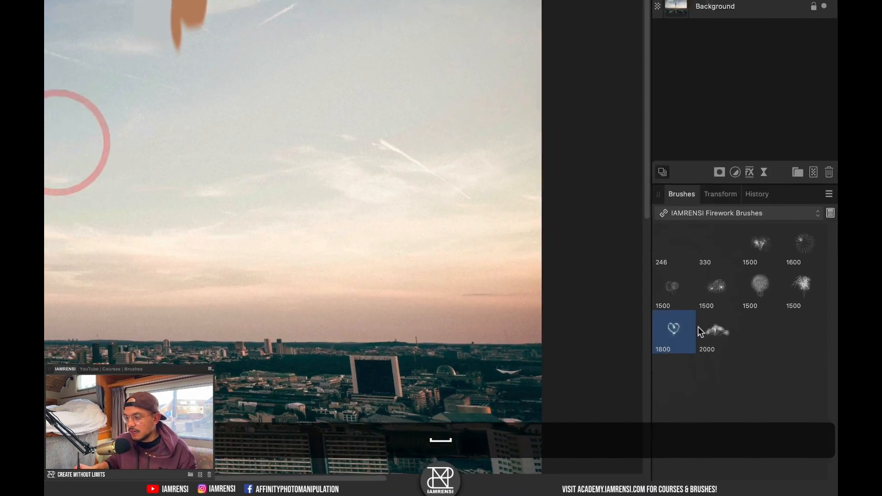
- Choose the curved 2000 px light brush from IAMRENSI Night Brushes, enlarge it to about 3041.8 px and stamp it right of the tower
{"action": "left_click", "coordinate": [799, 212]}
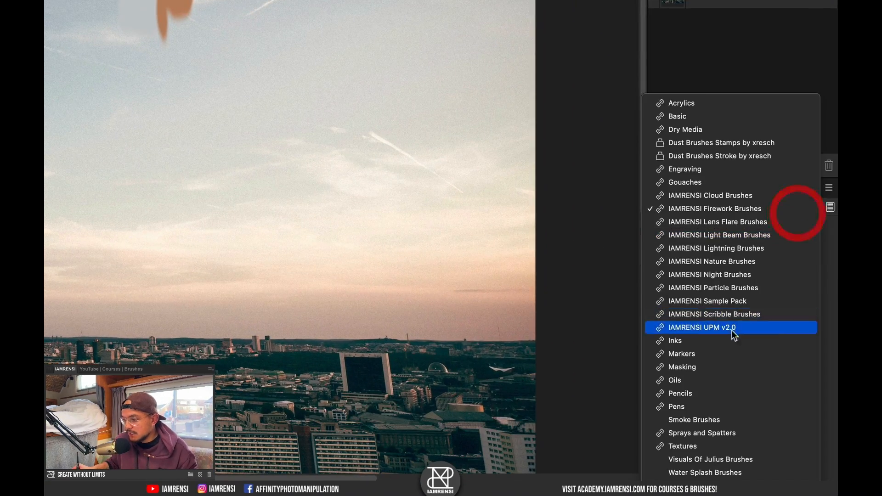
{"action": "left_click", "coordinate": [747, 275]}
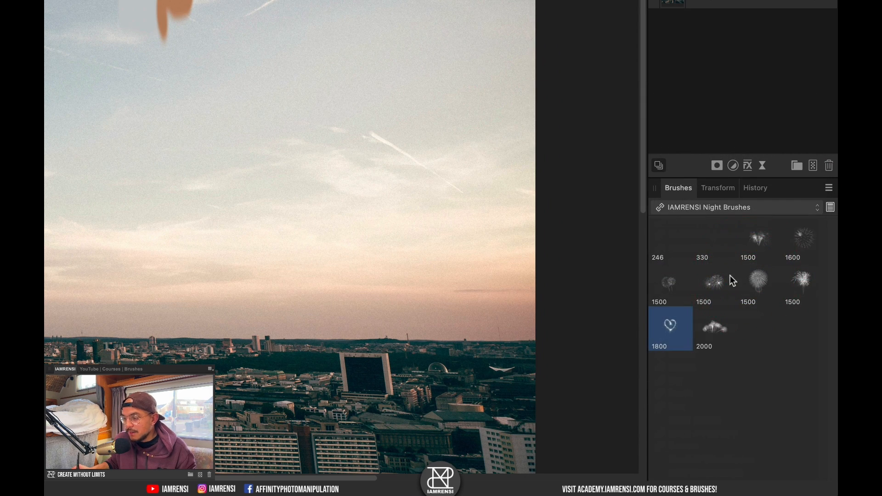
{"action": "left_click", "coordinate": [724, 292]}
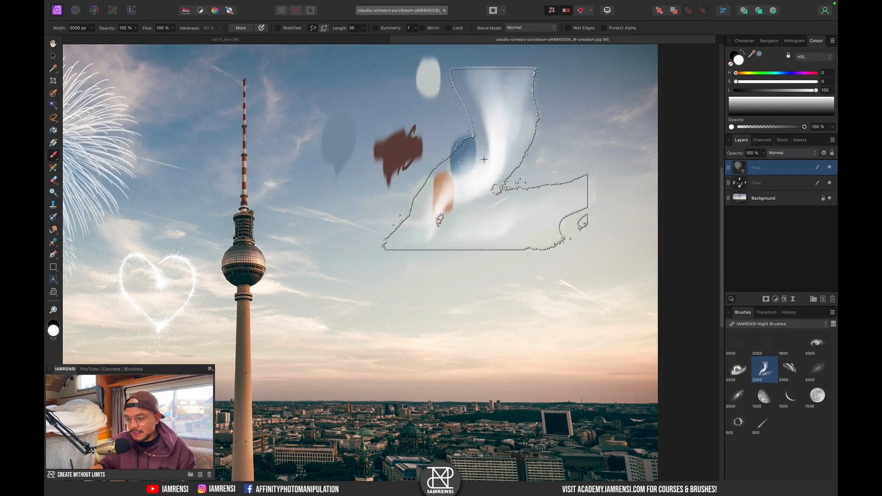
{"action": "key", "text": "bracketright"}
{"action": "key", "text": "bracketright"}
{"action": "key", "text": "bracketright"}
{"action": "key", "text": "bracketright"}
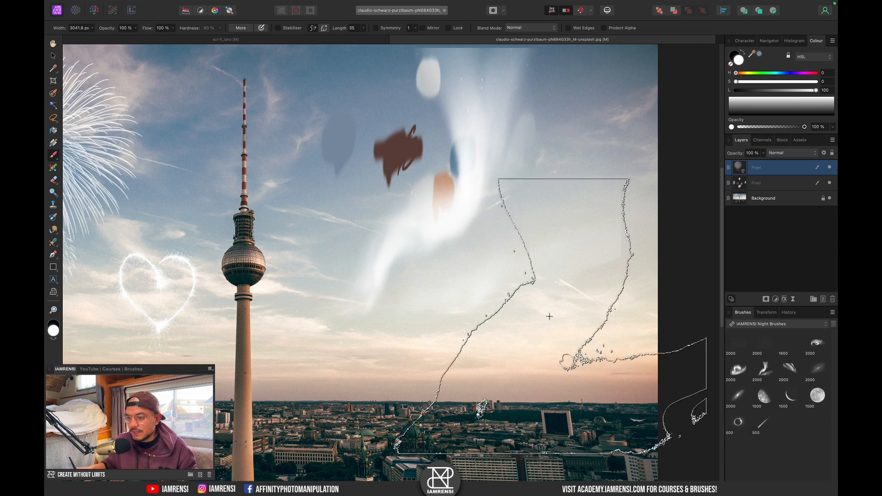
{"action": "left_click", "coordinate": [733, 437]}
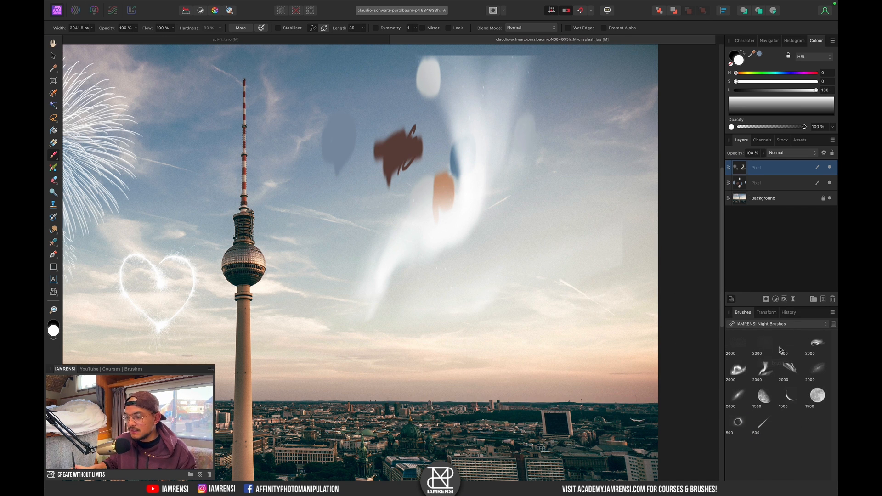
- Show the IAMRENSI Night Brushes as a list, look through their stroke previews, and return them to thumbnails
{"action": "left_click", "coordinate": [833, 312]}
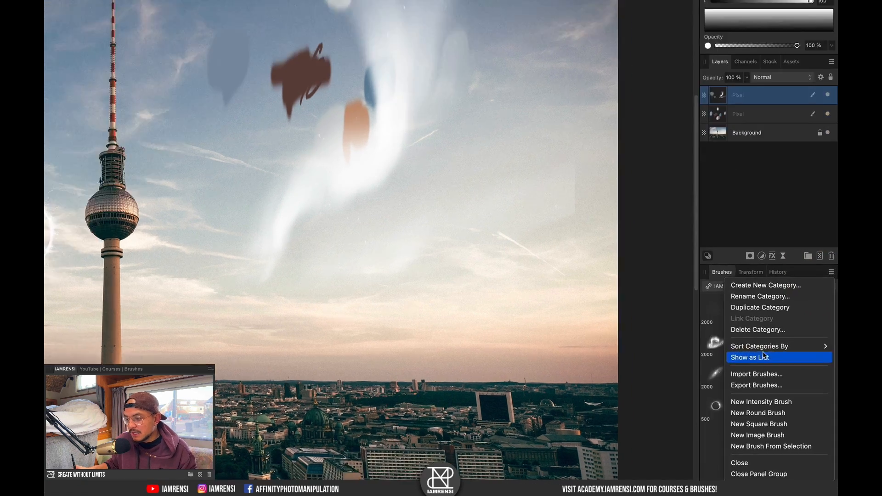
{"action": "left_click", "coordinate": [762, 382]}
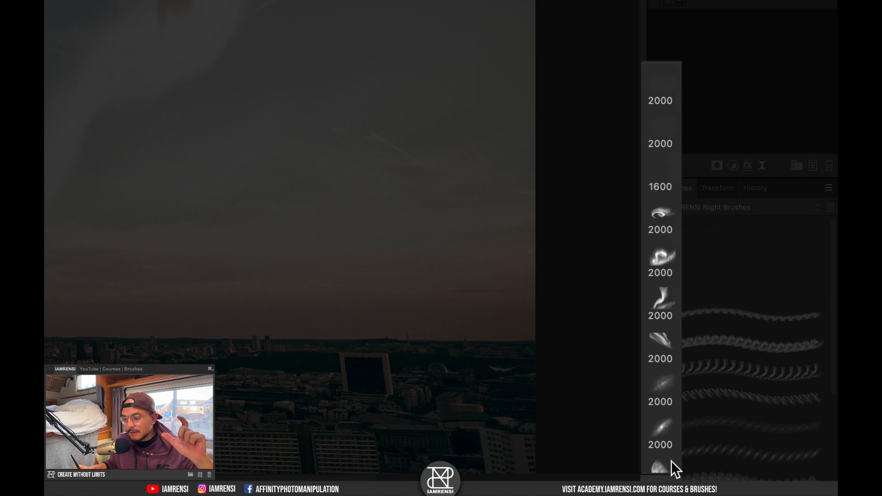
{"action": "scroll", "coordinate": [671, 425], "scroll_direction": "down", "scroll_amount": 5}
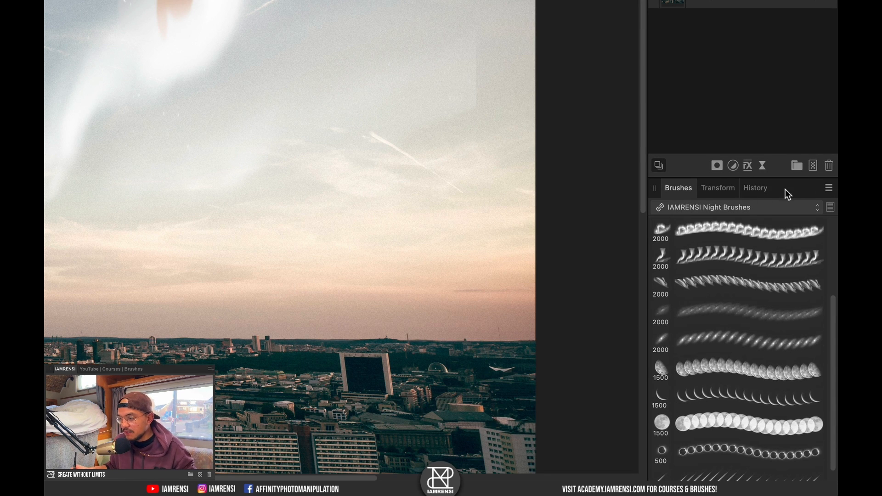
{"action": "left_click", "coordinate": [829, 189]}
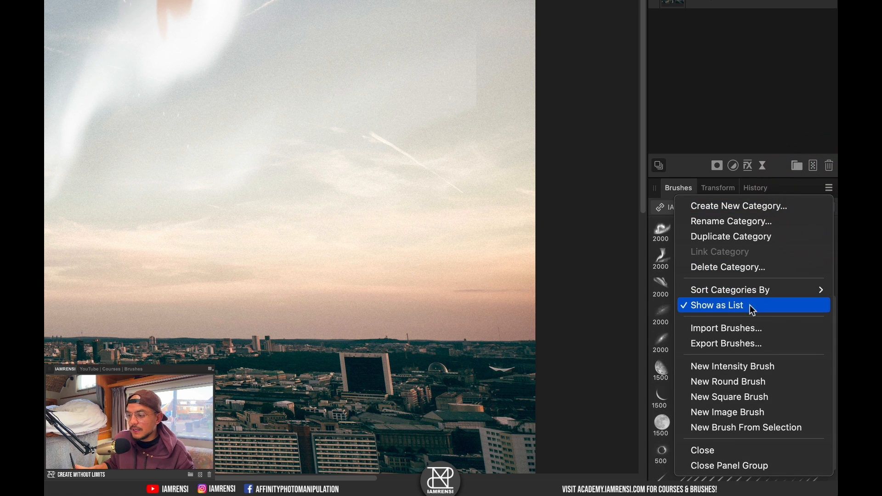
{"action": "left_click", "coordinate": [724, 307]}
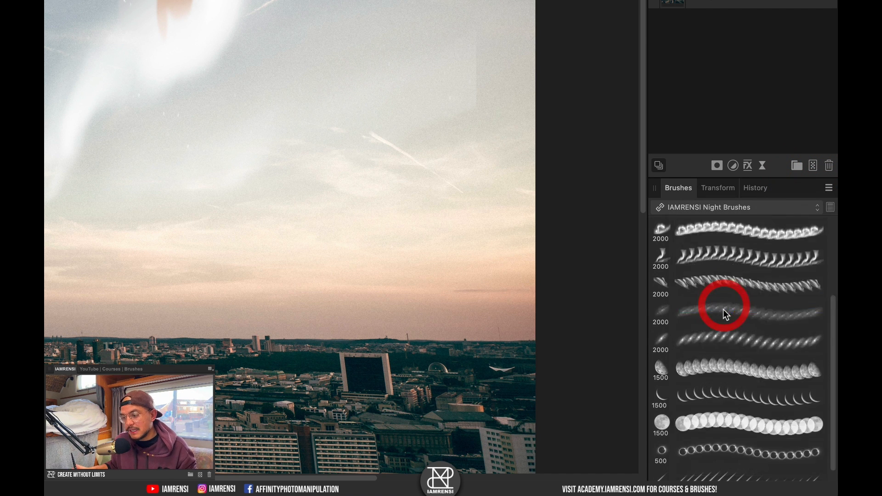
- Select the 1500 px full-moon brush and delete both painted pixel layers, keeping only the tower photo
{"action": "double_click", "coordinate": [803, 328]}
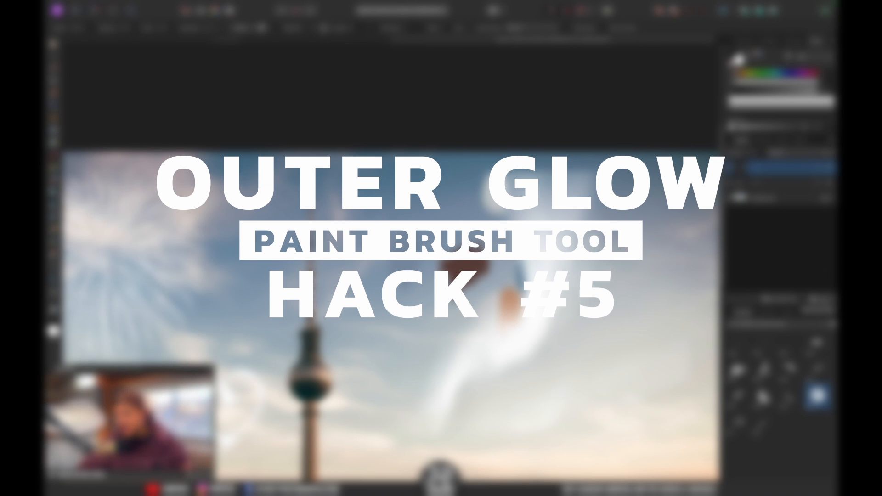
{"action": "key", "text": "BackSpace"}
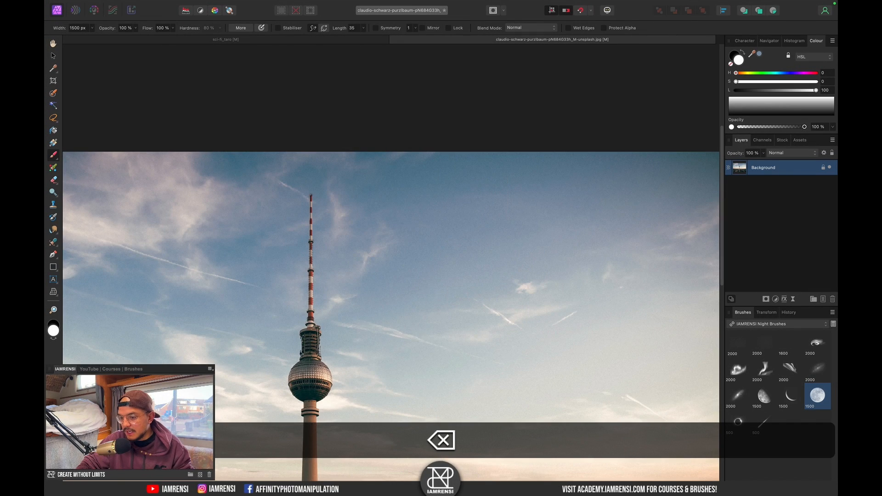
- Darken the whole tower photo with an Exposure adjustment of about -3.004
{"action": "key", "text": "super+0"}
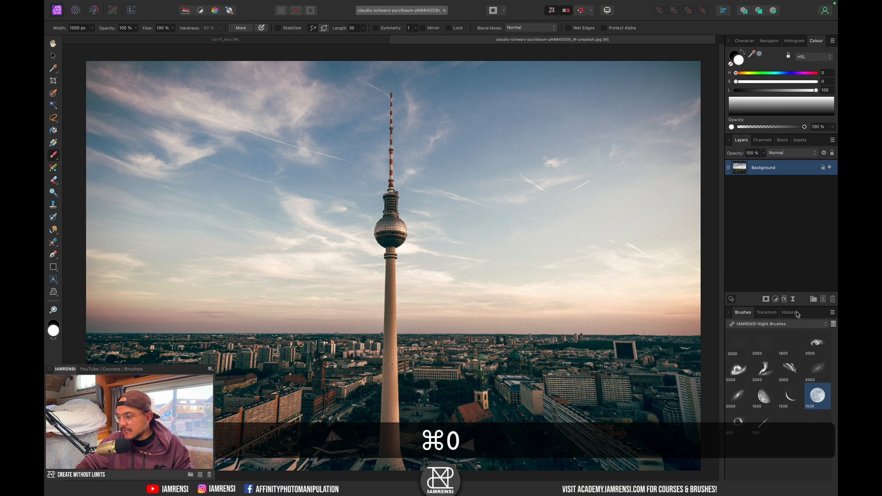
{"action": "left_click", "coordinate": [775, 299]}
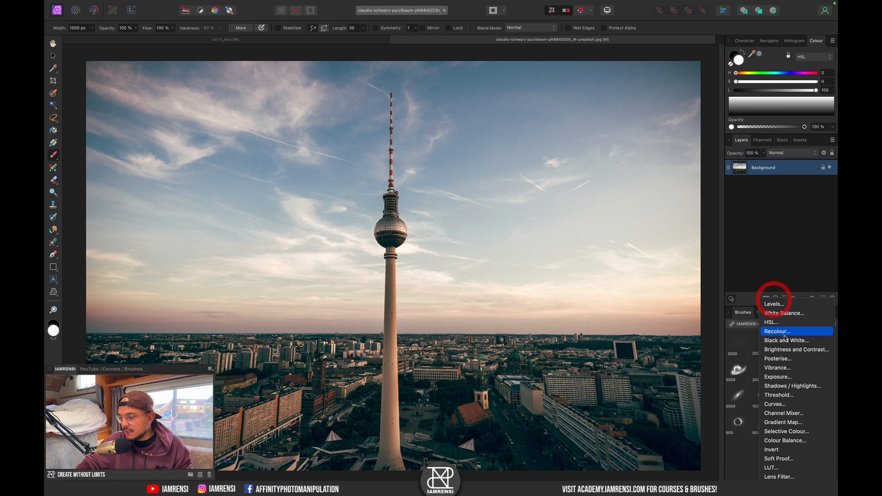
{"action": "left_click", "coordinate": [784, 378]}
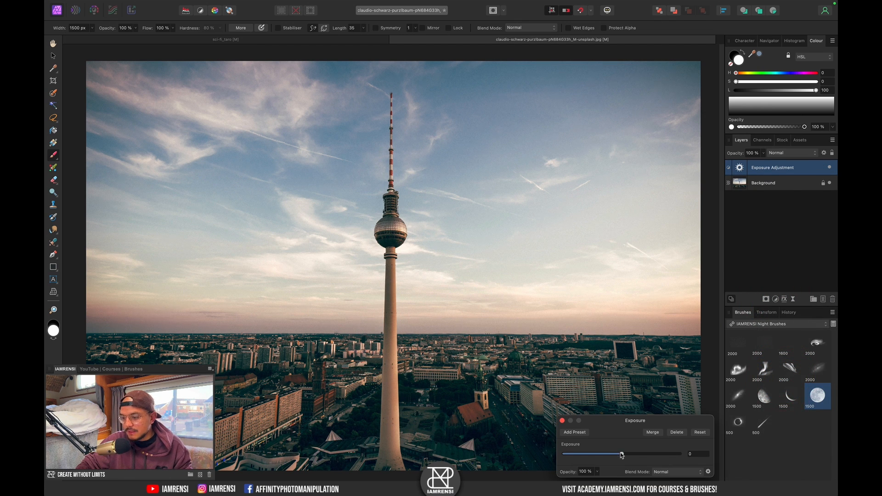
{"action": "left_click_drag", "start_coordinate": [621, 454], "coordinate": [597, 459]}
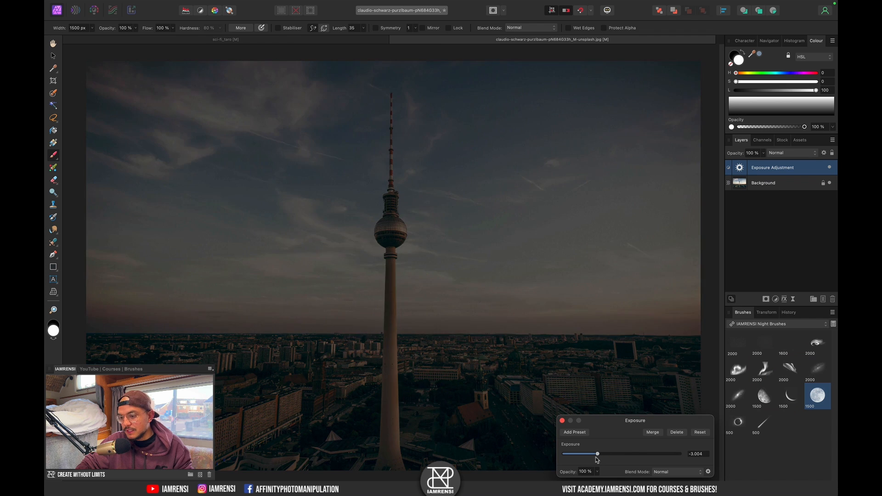
{"action": "left_click", "coordinate": [561, 421]}
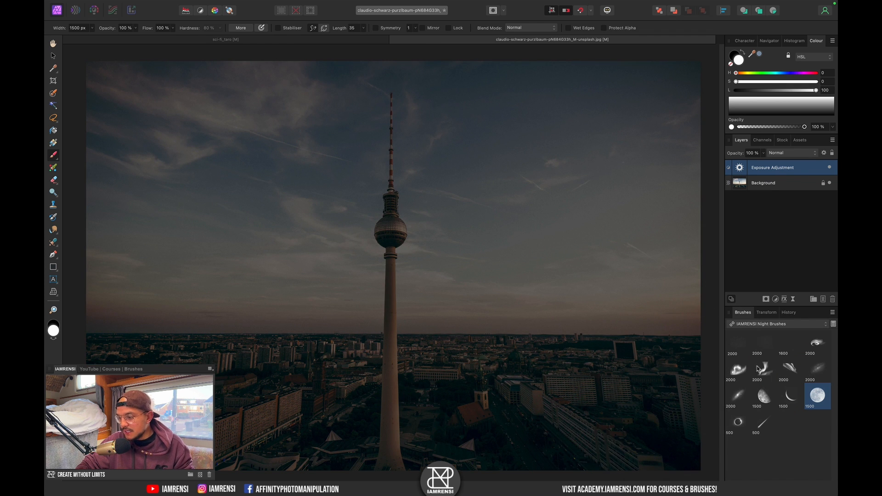
- Stamp a white firework left of the tower on a new pixel layer, using the round 1500 px IAMRENSI firework brush enlarged to about 2623.5 px
{"action": "left_click", "coordinate": [772, 325]}
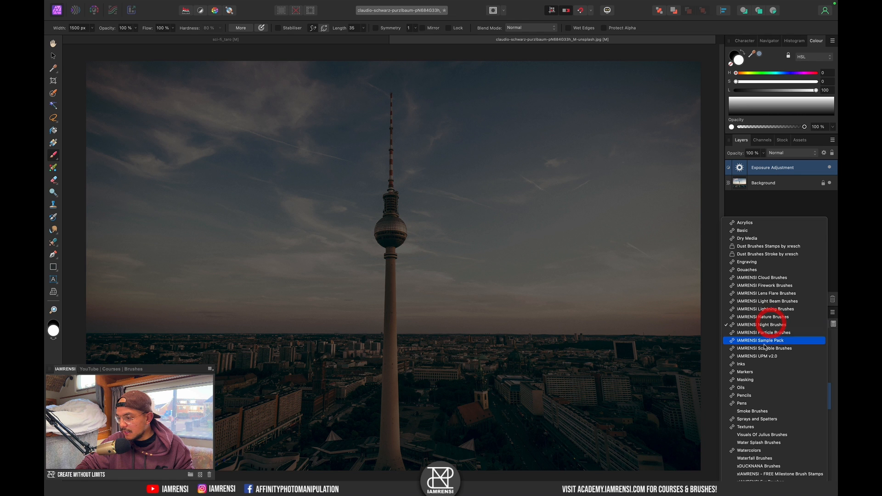
{"action": "left_click", "coordinate": [778, 286]}
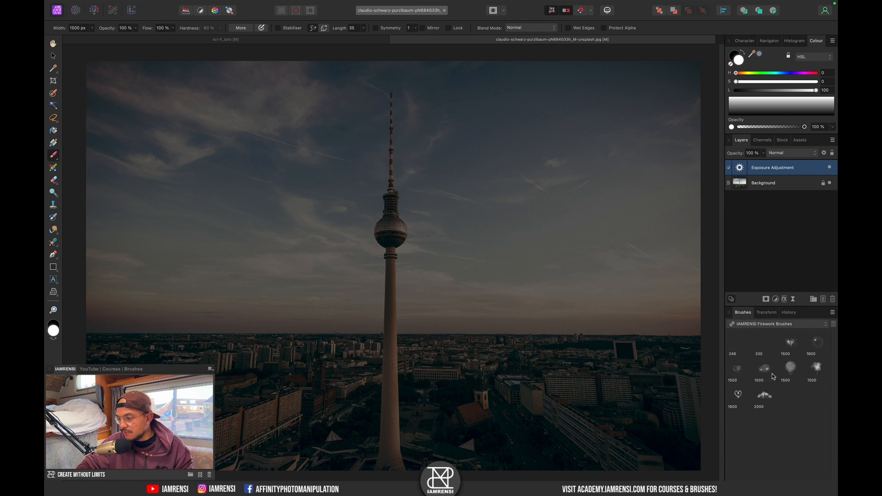
{"action": "left_click", "coordinate": [791, 373]}
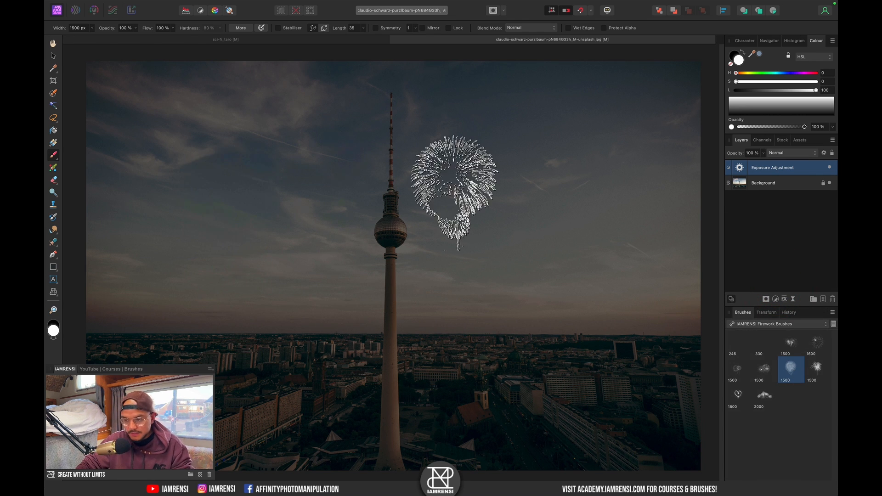
{"action": "left_click", "coordinate": [823, 299]}
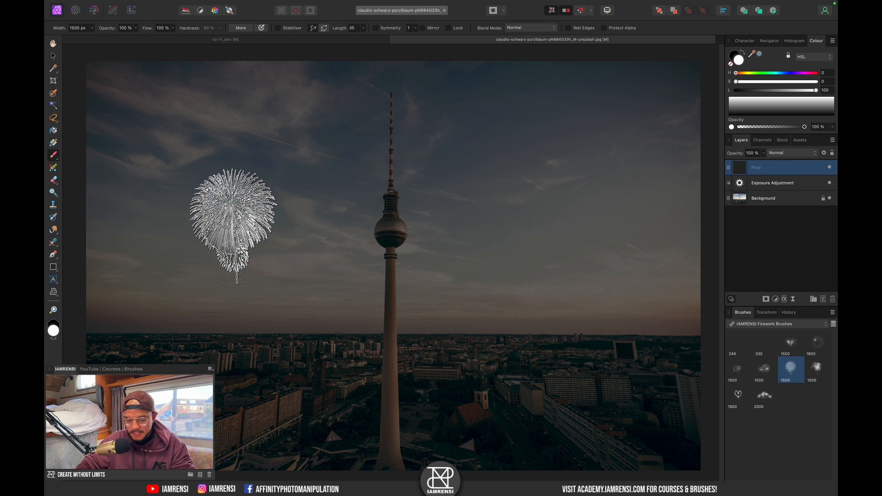
{"action": "key", "text": "bracketright"}
{"action": "key", "text": "bracketright"}
{"action": "key", "text": "bracketright"}
{"action": "key", "text": "bracketright"}
{"action": "key", "text": "bracketright"}
{"action": "key", "text": "bracketright"}
{"action": "left_click", "coordinate": [224, 203]}
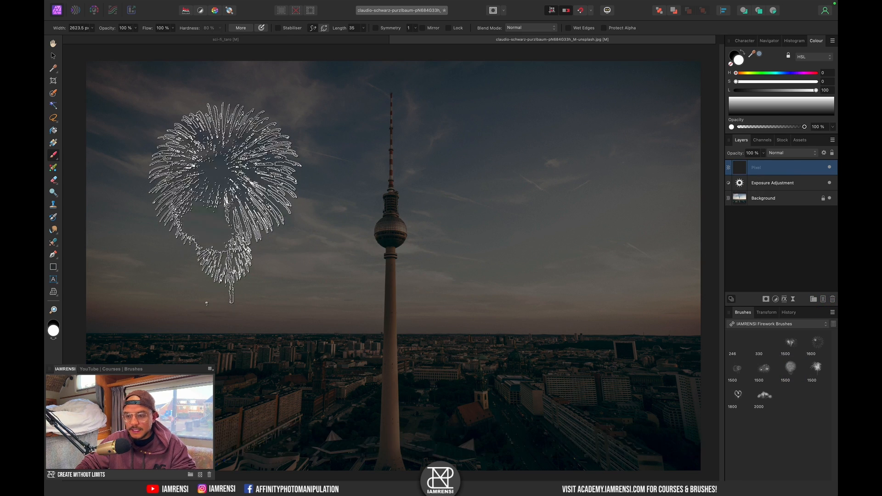
- Set the brush colour to bright green (H 106, S 100, L 53) and stamp a firework right of the tower on its own pixel layer
{"action": "left_click", "coordinate": [542, 259]}
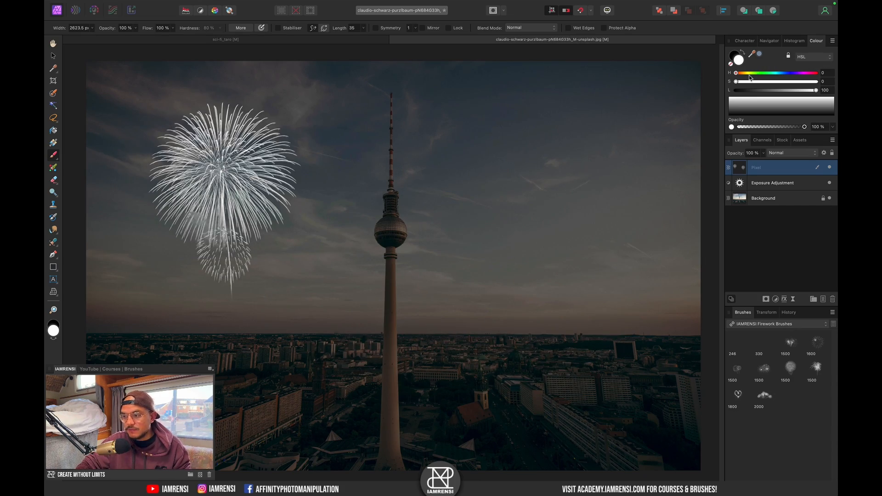
{"action": "left_click_drag", "start_coordinate": [782, 82], "coordinate": [835, 84]}
{"action": "left_click", "coordinate": [776, 91]}
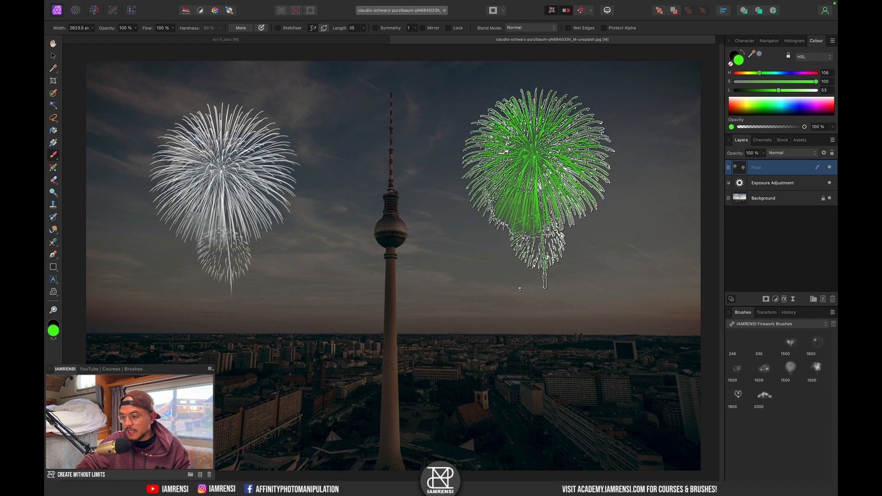
{"action": "left_click", "coordinate": [535, 188]}
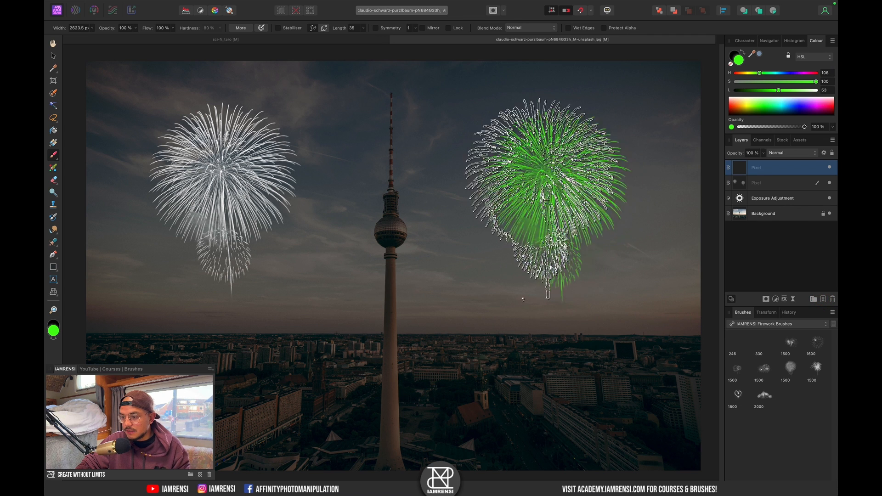
{"action": "left_click", "coordinate": [712, 448]}
{"action": "key", "text": "super+z"}
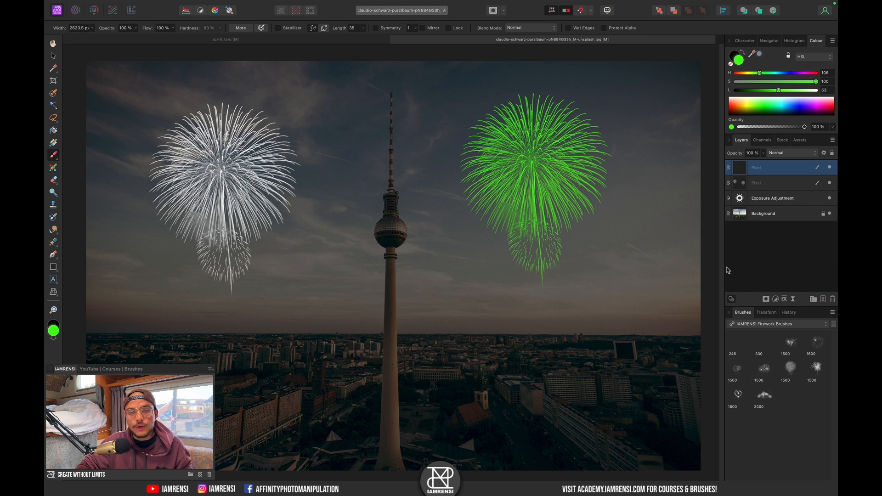
- Give the white firework's layer a magenta D900FF Outer Glow with a 100 px radius and 22% intensity
{"action": "left_click", "coordinate": [767, 184]}
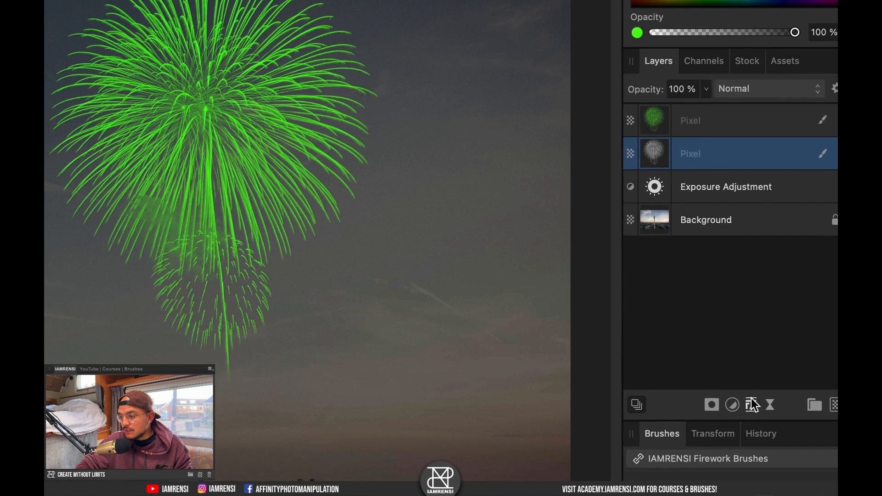
{"action": "left_click", "coordinate": [715, 422]}
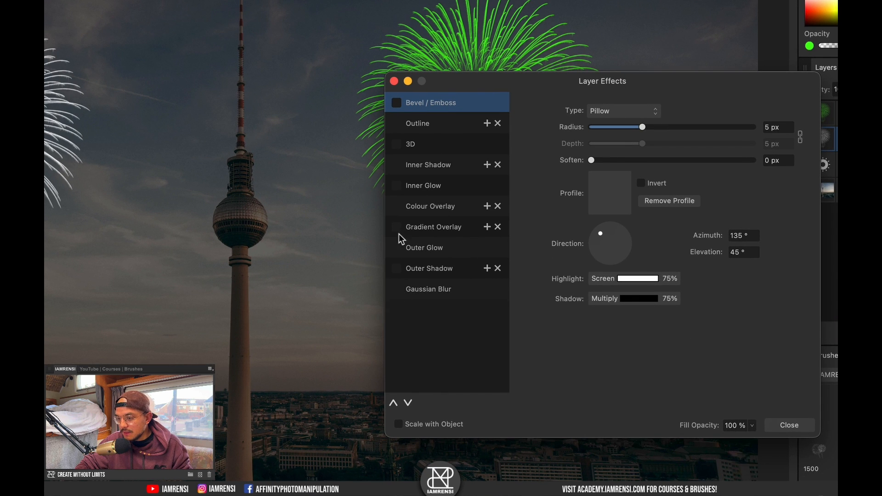
{"action": "left_click", "coordinate": [397, 247]}
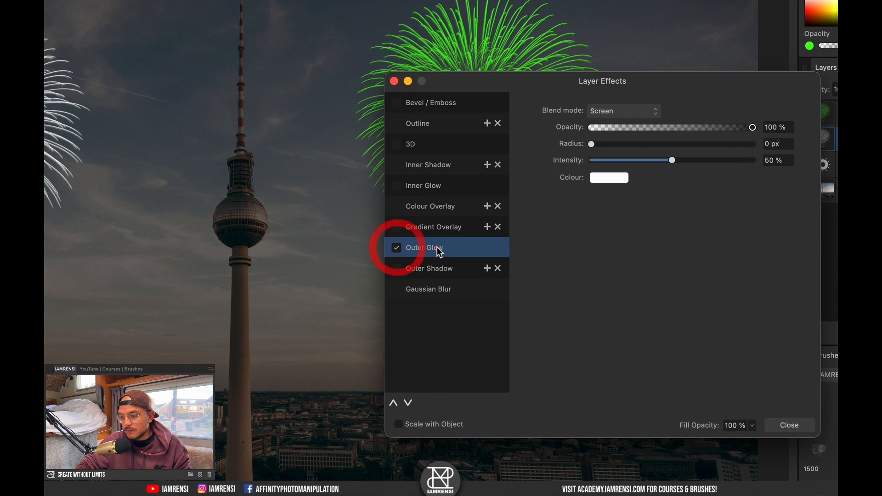
{"action": "left_click", "coordinate": [597, 180]}
{"action": "left_click", "coordinate": [630, 240]}
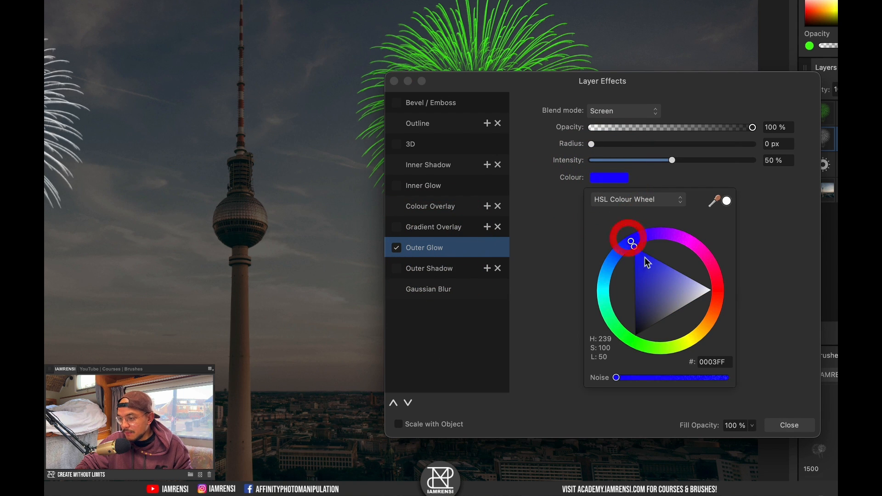
{"action": "left_click", "coordinate": [683, 235]}
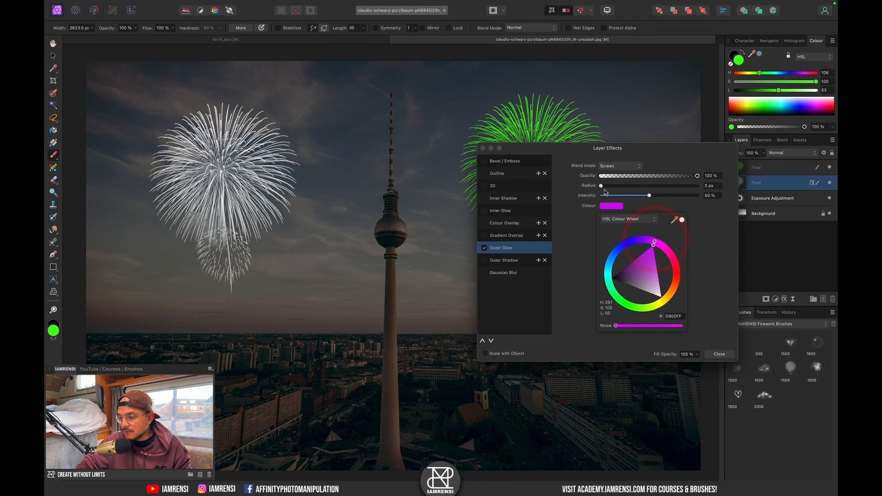
{"action": "left_click_drag", "start_coordinate": [601, 186], "coordinate": [713, 188]}
{"action": "left_click_drag", "start_coordinate": [649, 195], "coordinate": [622, 195]}
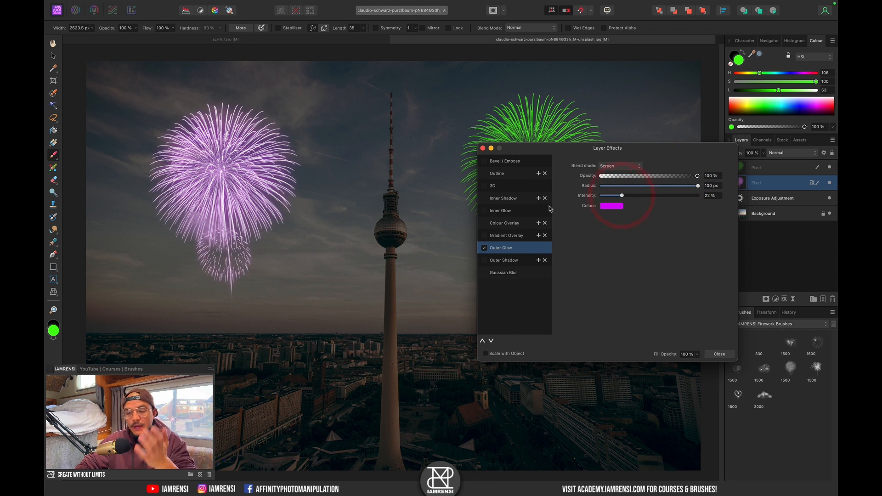
- Change the Outer Glow colour of the white firework's layer to green 08FF00
{"action": "left_click", "coordinate": [614, 207]}
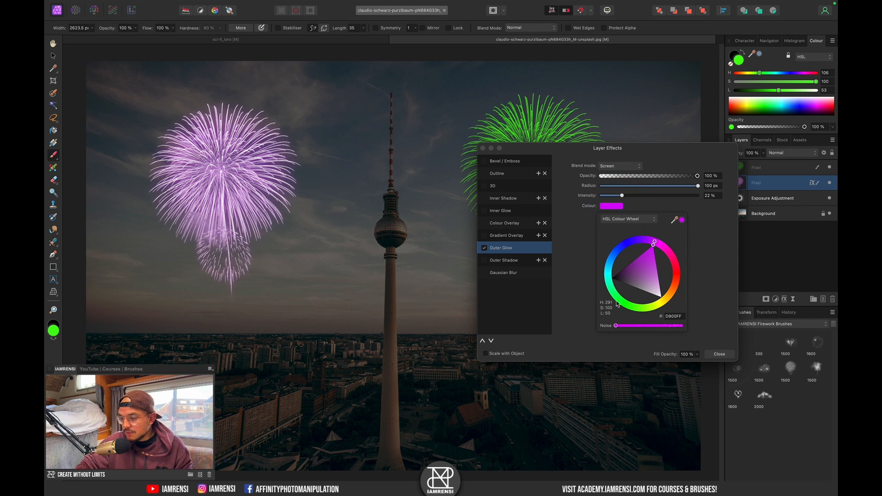
{"action": "left_click_drag", "start_coordinate": [617, 304], "coordinate": [626, 309]}
{"action": "scroll", "coordinate": [400, 220], "scroll_direction": "right", "scroll_amount": 4}
{"action": "scroll", "coordinate": [394, 227], "scroll_direction": "left", "scroll_amount": 1}
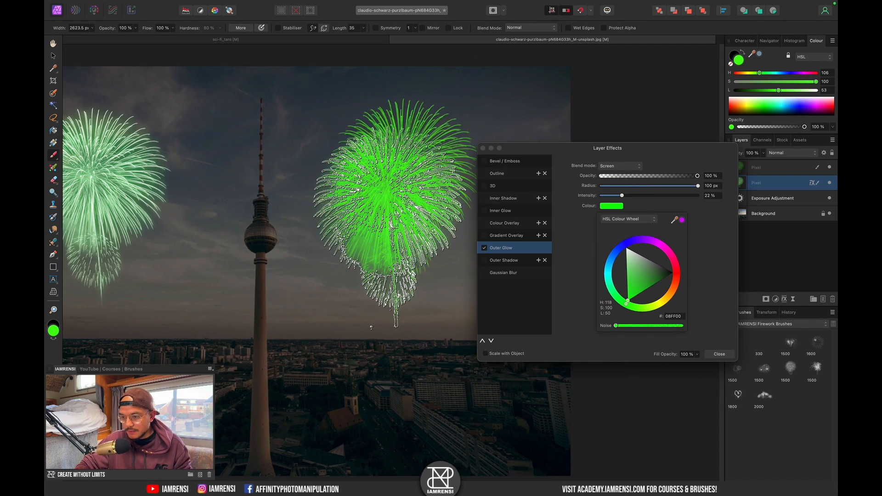
- Try stamping another green firework over the lower part of the tower, and undo it
{"action": "scroll", "coordinate": [394, 227], "scroll_direction": "down", "scroll_amount": 3}
{"action": "scroll", "coordinate": [285, 336], "scroll_direction": "up", "scroll_amount": 2}
{"action": "left_click", "coordinate": [286, 335]}
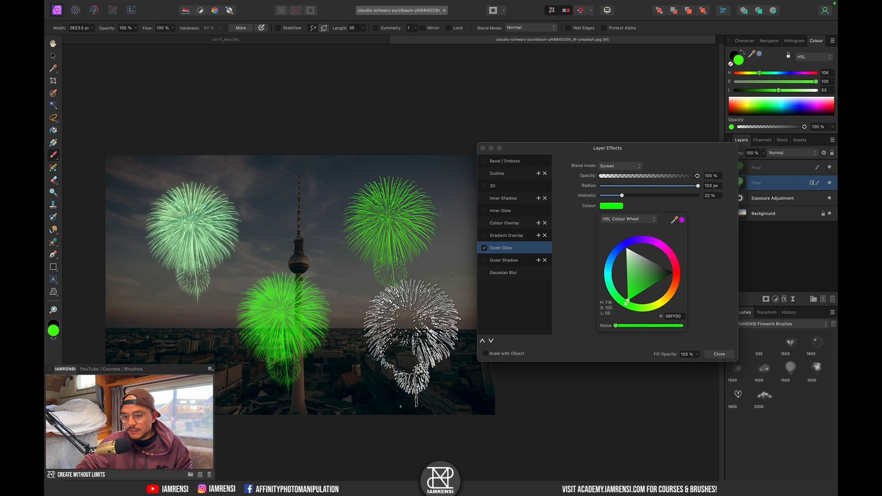
{"action": "key", "text": "super+z"}
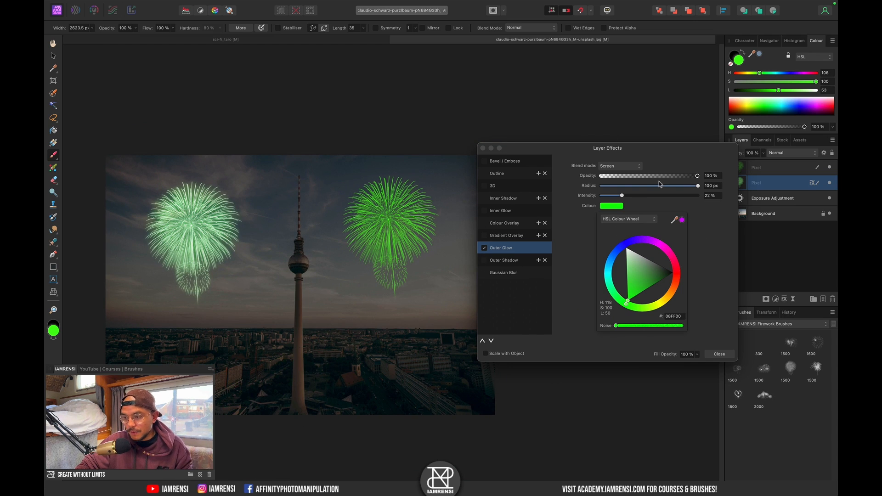
- Set the Outer Glow radius to 0.2 px and its intensity to 36%, and close the layer effects
{"action": "mouse_move", "coordinate": [699, 187]}
{"action": "left_mouse_down"}
{"action": "mouse_move", "coordinate": [600, 195]}
{"action": "mouse_move", "coordinate": [679, 193]}
{"action": "mouse_move", "coordinate": [634, 200]}
{"action": "mouse_move", "coordinate": [615, 178]}
{"action": "mouse_move", "coordinate": [710, 195]}
{"action": "left_mouse_up"}
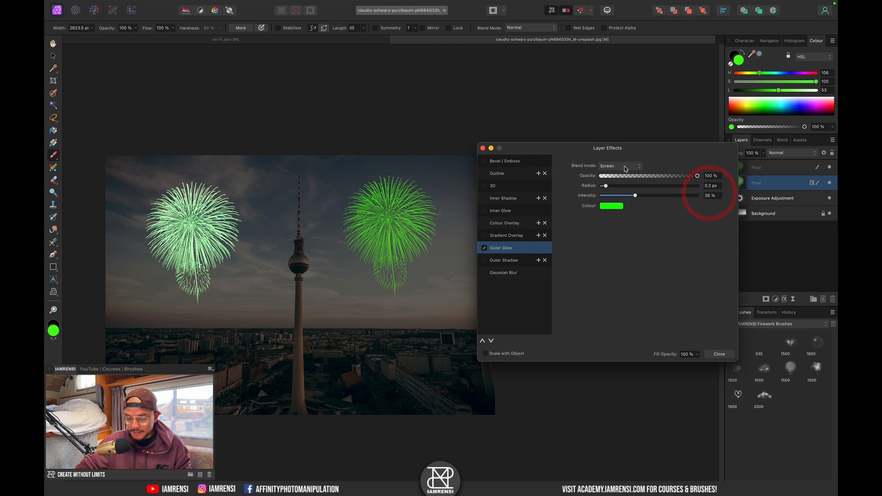
{"action": "left_click", "coordinate": [482, 149]}
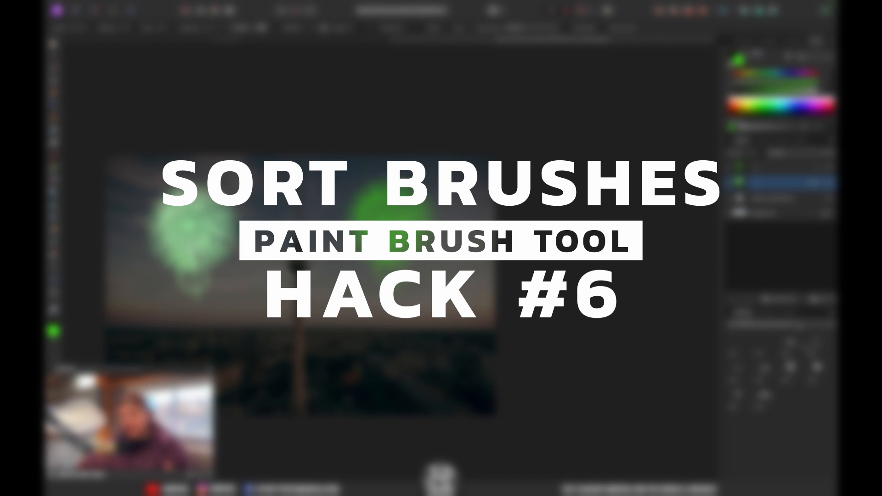
- Create a new brush category named FAVORITE
{"action": "left_click", "coordinate": [799, 325]}
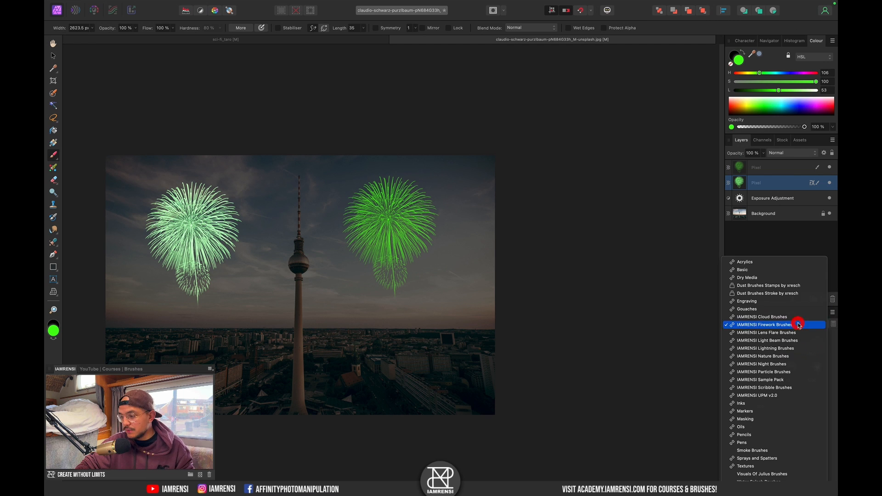
{"action": "left_click", "coordinate": [797, 325]}
{"action": "left_click", "coordinate": [832, 313]}
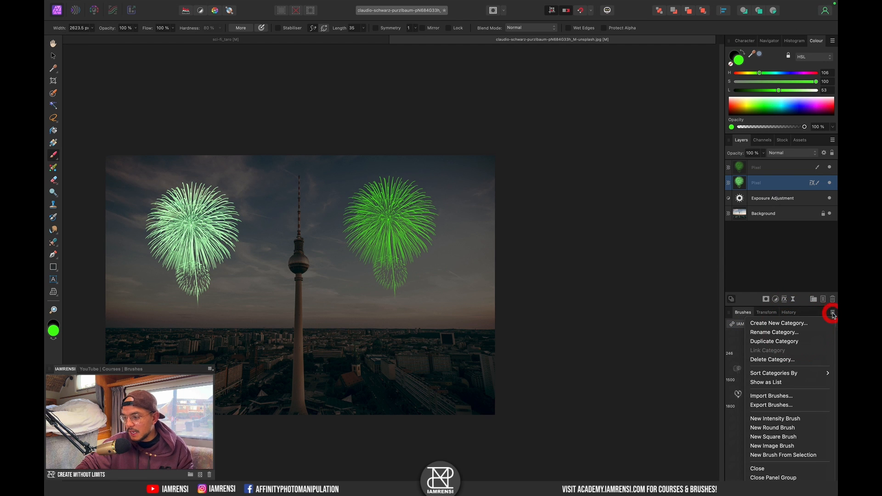
{"action": "left_click", "coordinate": [796, 323]}
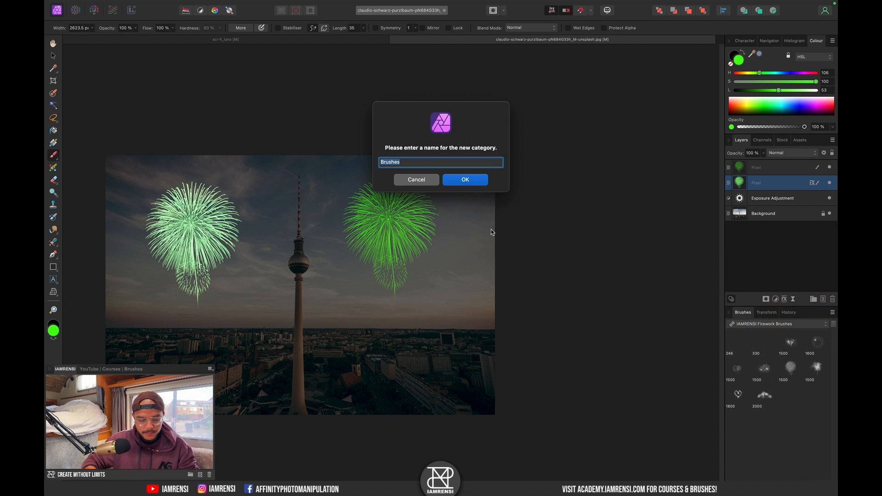
{"action": "type", "text": "FAVOR"}
{"action": "key", "text": "BackSpace"}
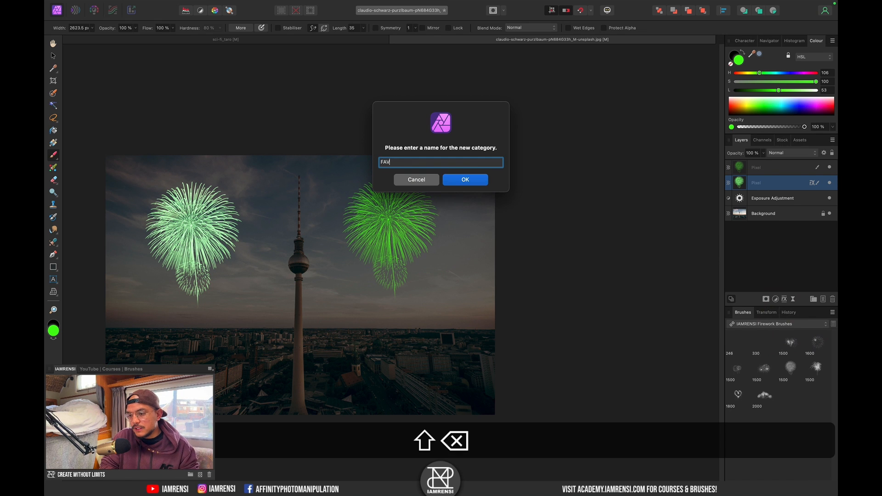
{"action": "type", "text": "RI"}
{"action": "key", "text": "BackSpace"}
{"action": "type", "text": "ITE"}
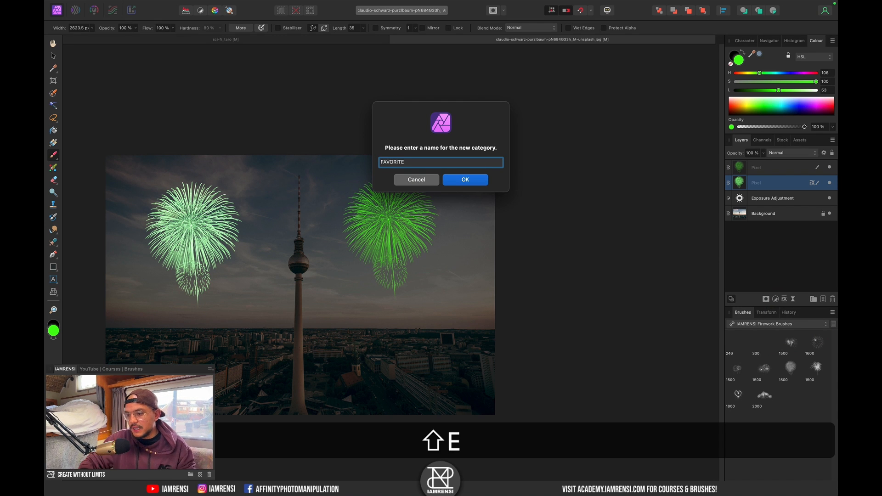
{"action": "left_click", "coordinate": [466, 182]}
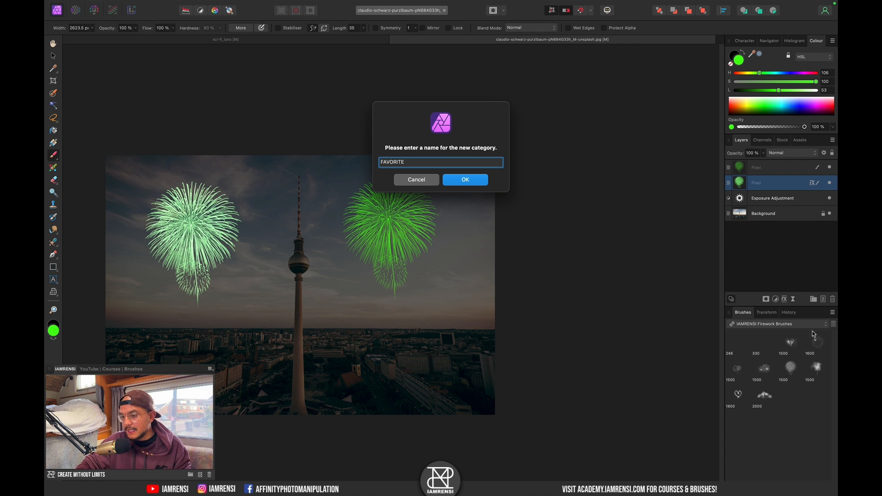
{"action": "left_click", "coordinate": [479, 181]}
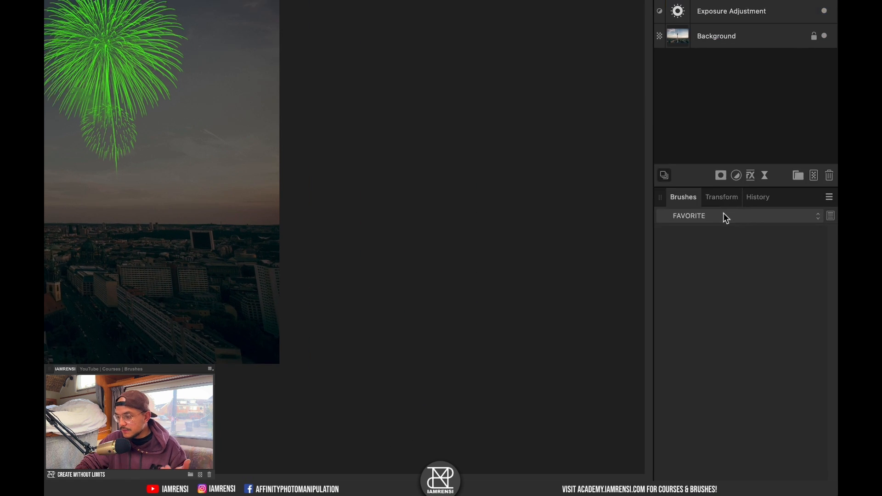
- Display the IAMRENSI Cloud Brushes category and duplicate its 193 px smoky cloud brush
{"action": "left_click", "coordinate": [767, 323]}
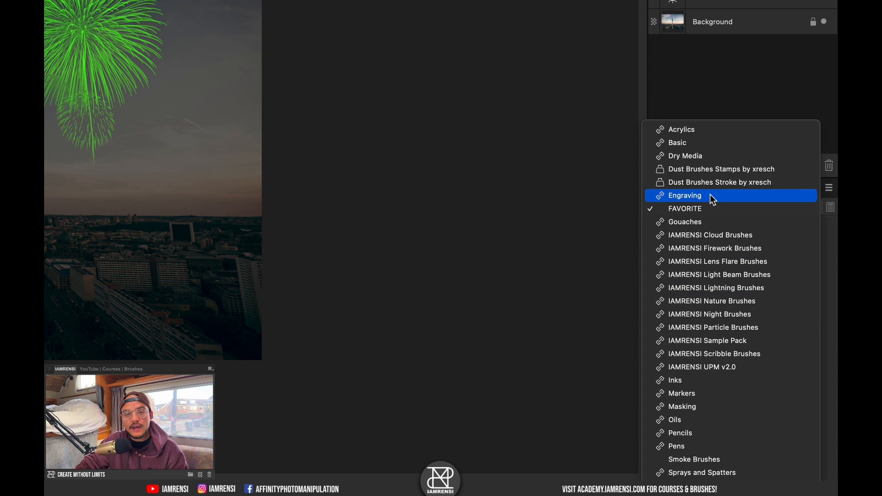
{"action": "left_click", "coordinate": [713, 233]}
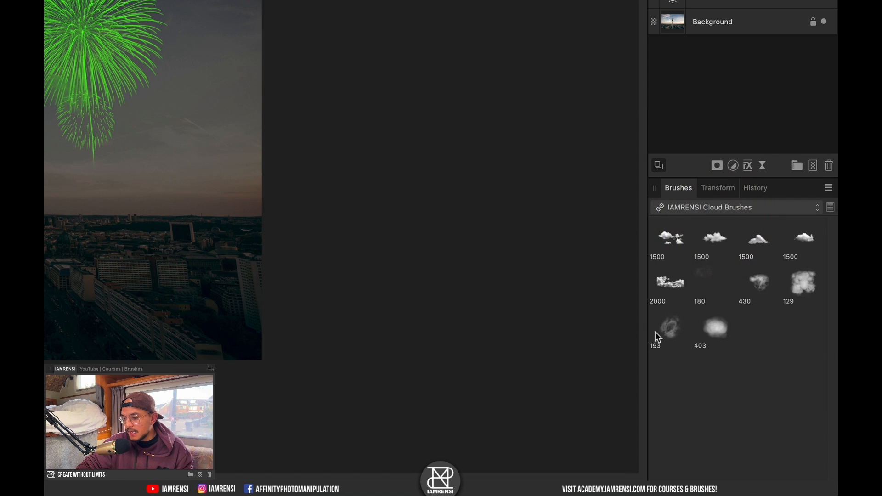
{"action": "right_click", "coordinate": [673, 328]}
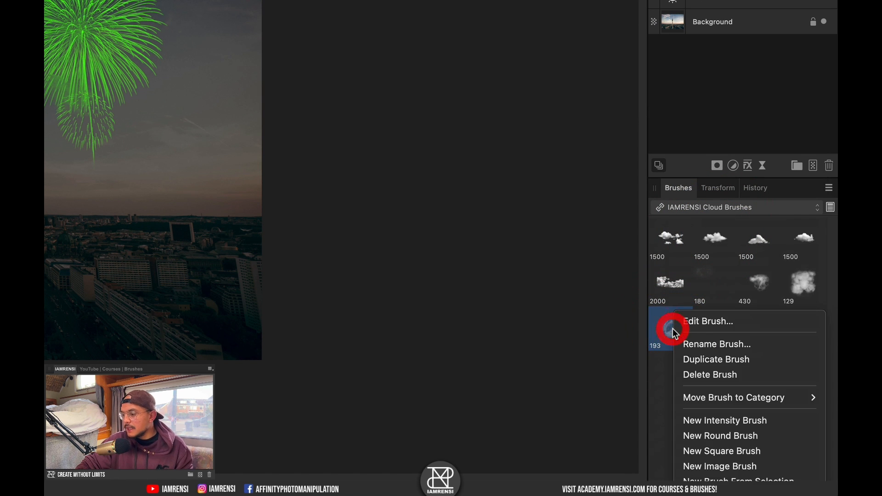
{"action": "mouse_move", "coordinate": [719, 398]}
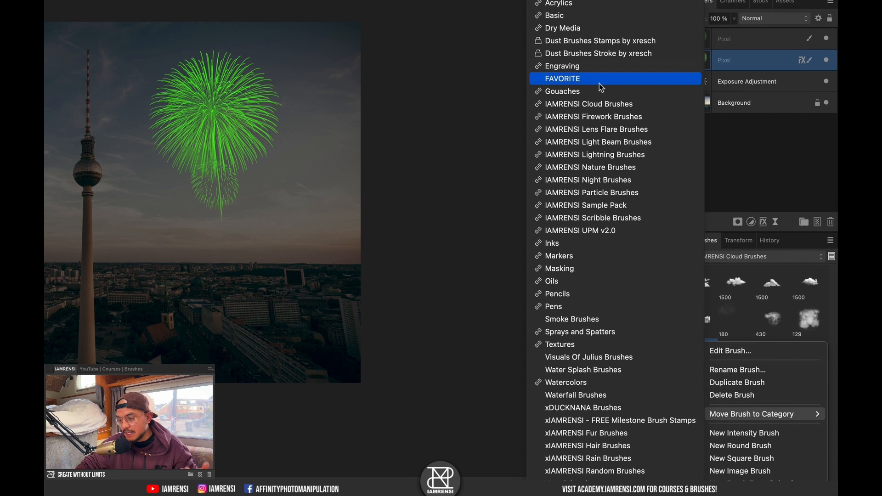
{"action": "left_click", "coordinate": [720, 384]}
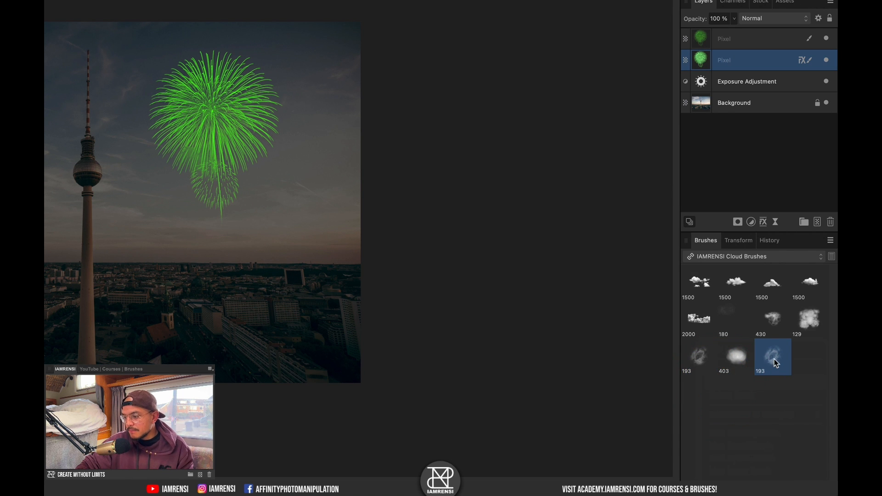
- Move the duplicated 193 px cloud brush to the FAVORITE category, display that category and select the brush there
{"action": "right_click", "coordinate": [775, 362]}
{"action": "mouse_move", "coordinate": [717, 414]}
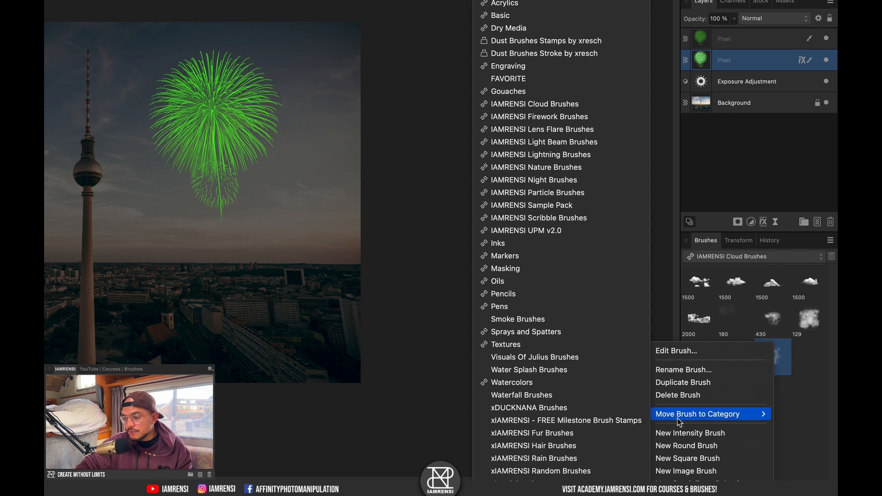
{"action": "left_click", "coordinate": [572, 80]}
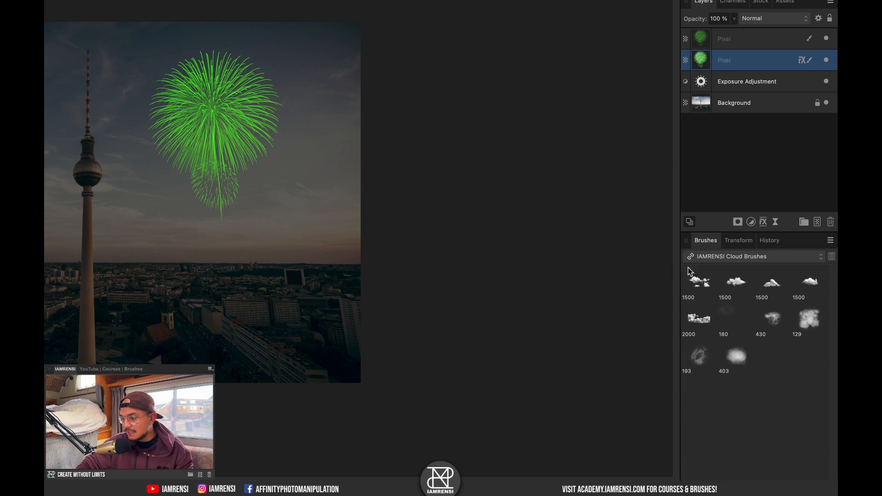
{"action": "left_click", "coordinate": [725, 256]}
{"action": "left_click", "coordinate": [726, 236]}
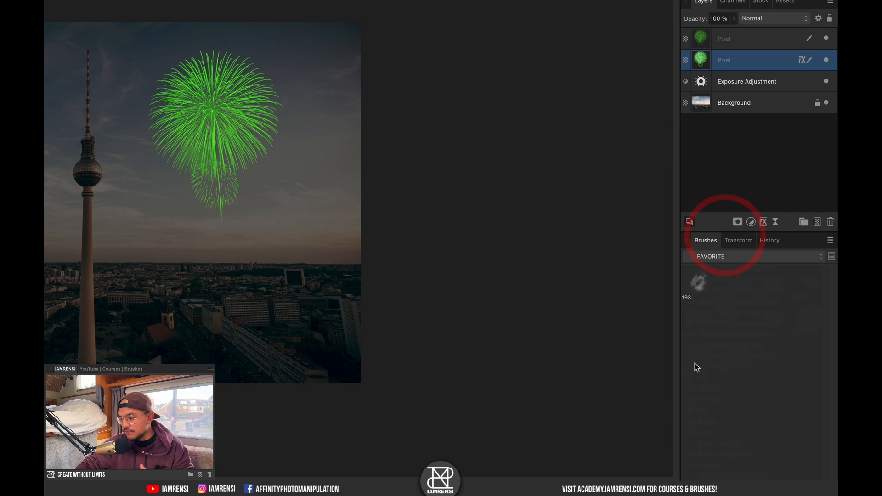
{"action": "left_click", "coordinate": [701, 292]}
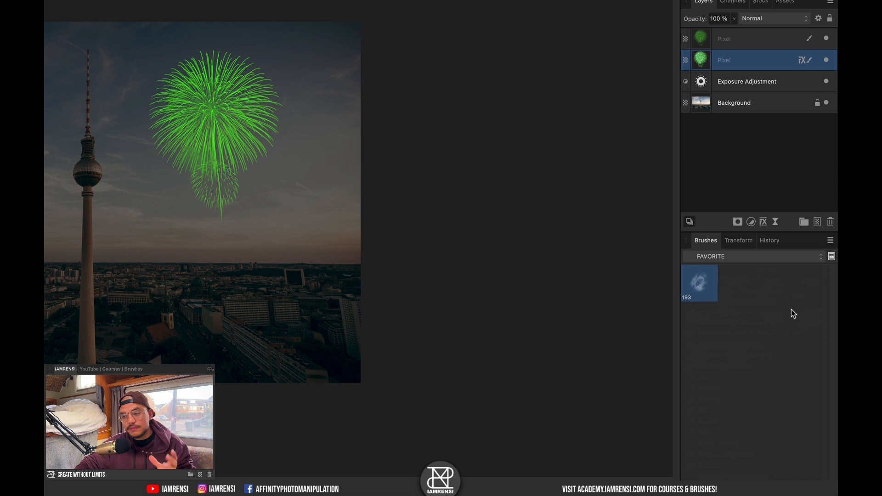
- Add a copy of a 1500 px waterfall brush from IAMRENSI Nature Brushes to FAVORITE, and display the FAVORITE category
{"action": "left_click", "coordinate": [812, 257]}
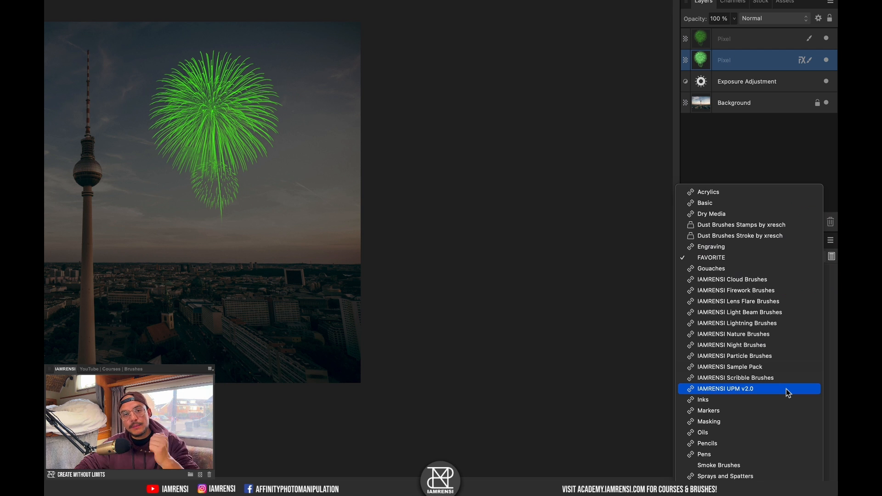
{"action": "left_click", "coordinate": [782, 259]}
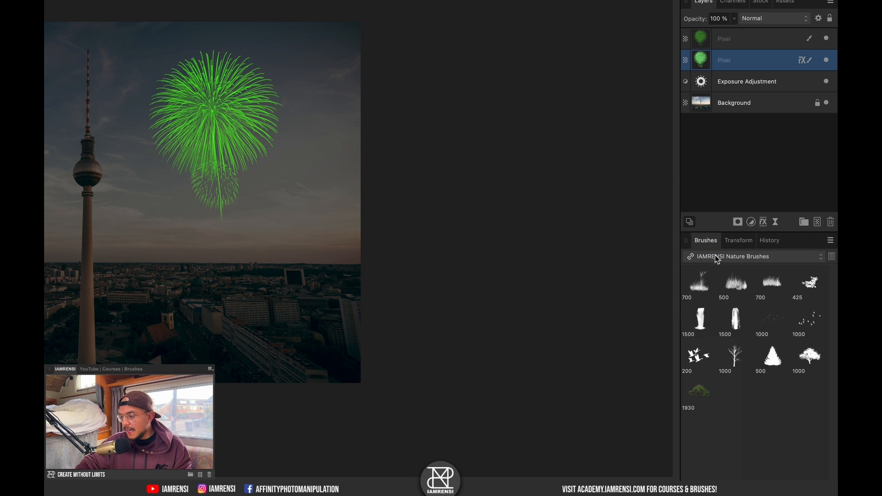
{"action": "left_click", "coordinate": [715, 255]}
{"action": "left_click", "coordinate": [720, 171]}
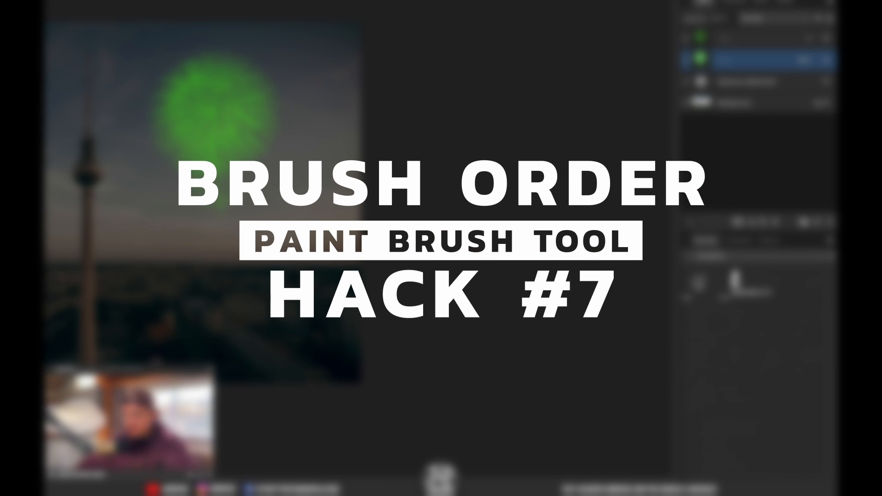
- Move the 1500 px waterfall brush ahead of the 193 px cloud brush in the thumbnail view of FAVORITE
{"action": "mouse_move", "coordinate": [735, 283]}
{"action": "left_mouse_down"}
{"action": "mouse_move", "coordinate": [689, 290]}
{"action": "mouse_move", "coordinate": [679, 280]}
{"action": "left_mouse_up"}
{"action": "mouse_move", "coordinate": [734, 283]}
{"action": "left_mouse_down"}
{"action": "mouse_move", "coordinate": [685, 289]}
{"action": "mouse_move", "coordinate": [679, 275]}
{"action": "mouse_move", "coordinate": [692, 285]}
{"action": "left_mouse_up"}
{"action": "left_click", "coordinate": [732, 281]}
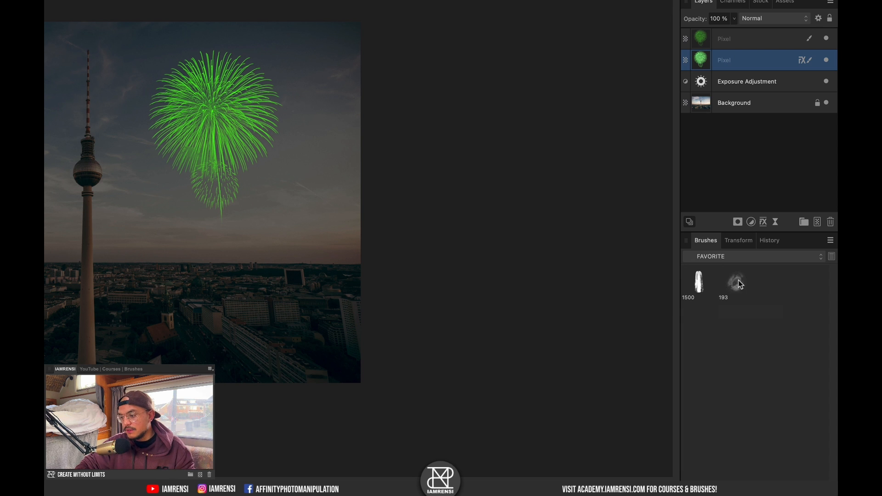
- Show the FAVORITE brushes as a list and move the 193 px cloud brush above the 1500 px waterfall brush
{"action": "left_click", "coordinate": [830, 241]}
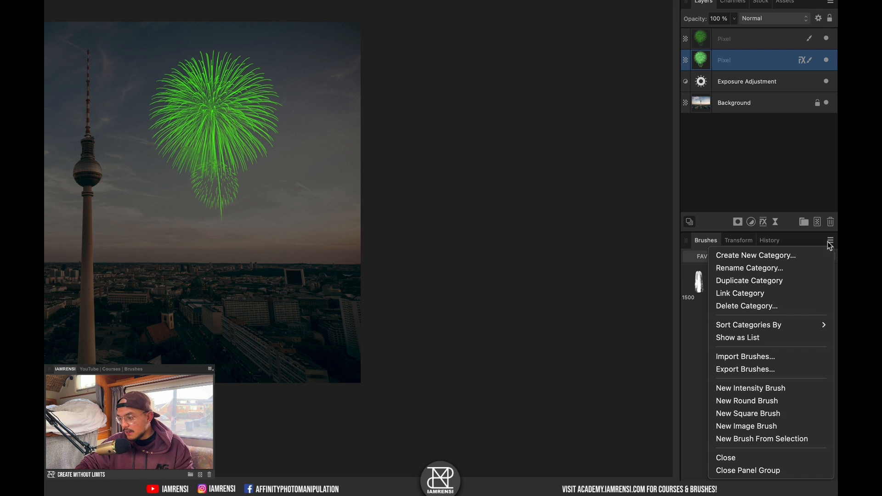
{"action": "left_click", "coordinate": [757, 346]}
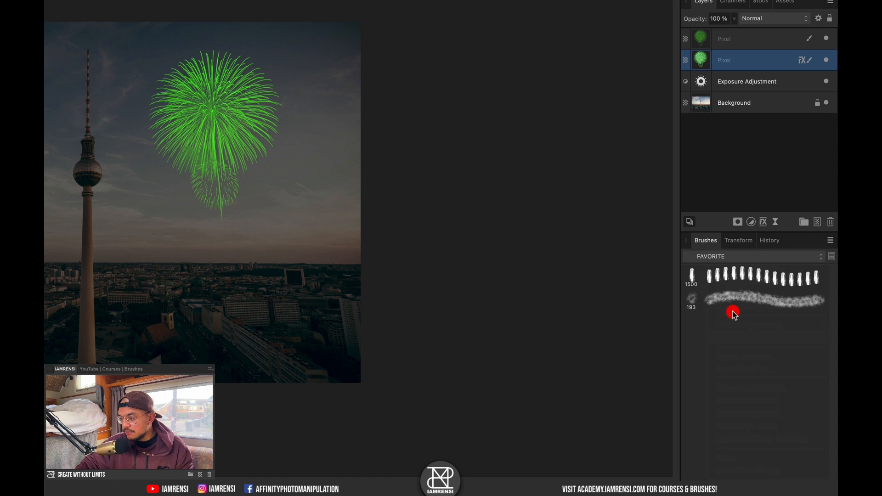
{"action": "left_click", "coordinate": [731, 307]}
{"action": "left_click_drag", "start_coordinate": [714, 299], "coordinate": [735, 272]}
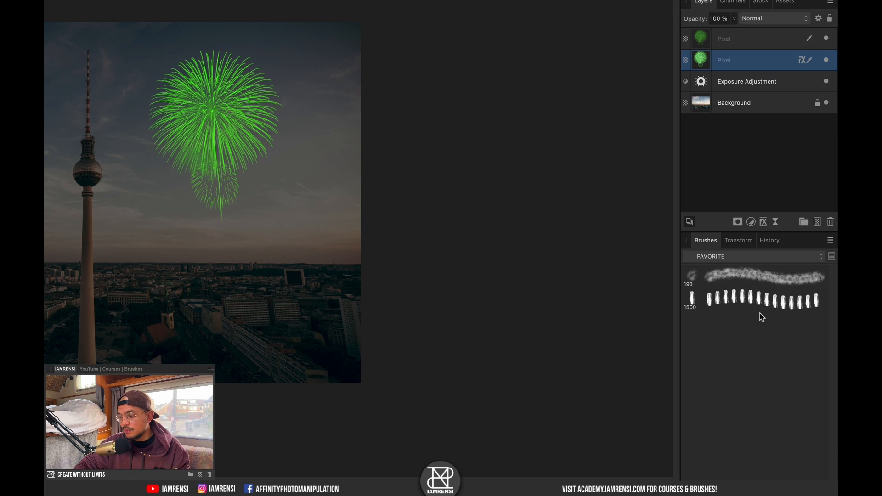
- Review which brush categories are linked, and link the FAVORITE category
{"action": "left_click", "coordinate": [732, 264]}
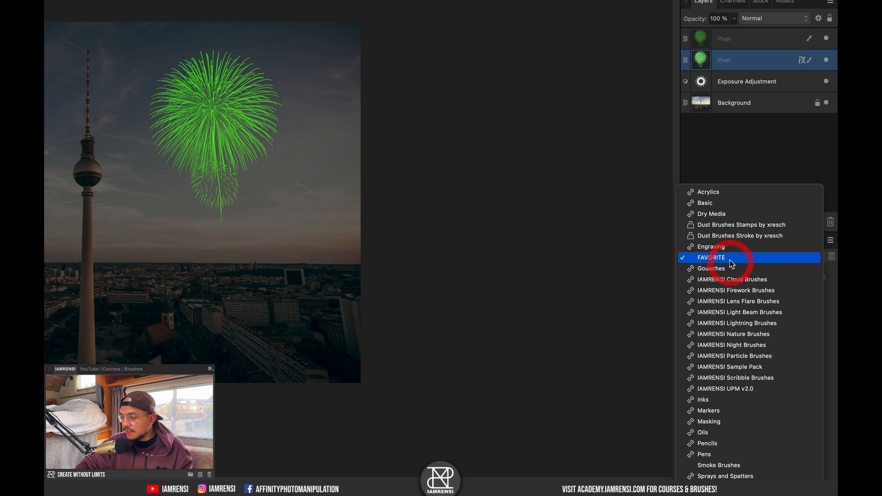
{"action": "left_click", "coordinate": [729, 256]}
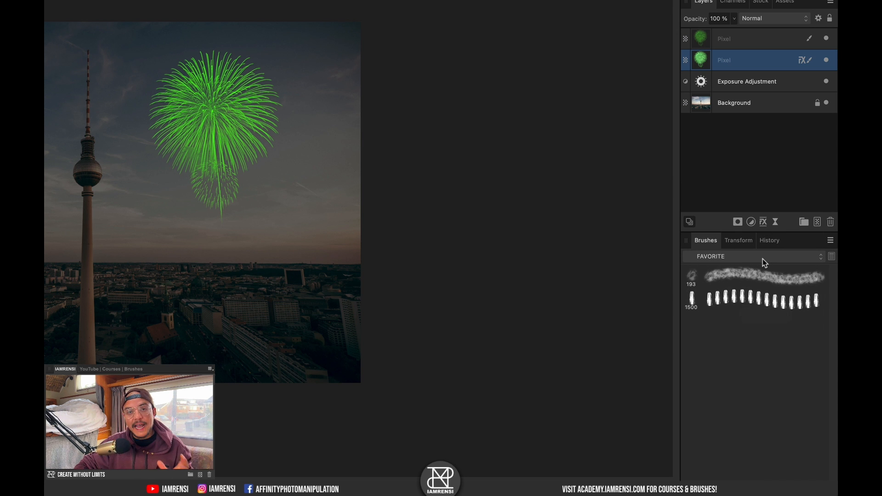
{"action": "left_click", "coordinate": [832, 243]}
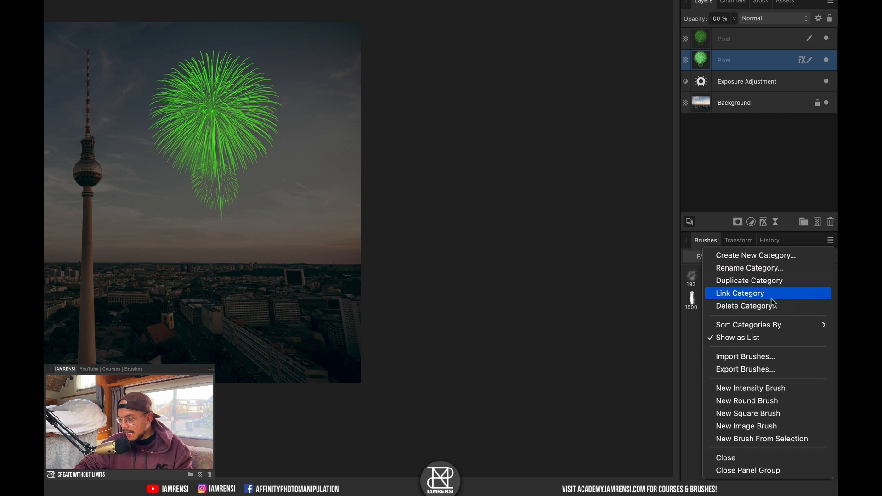
{"action": "left_click", "coordinate": [690, 335]}
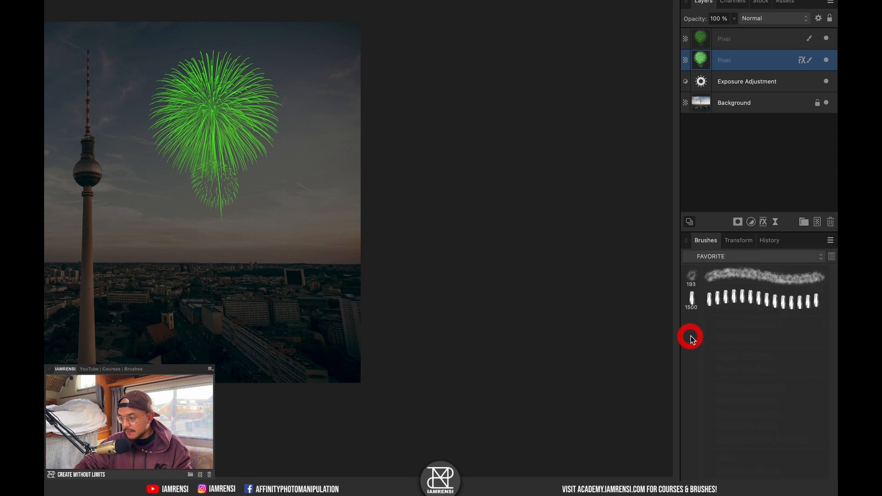
{"action": "left_click", "coordinate": [764, 257]}
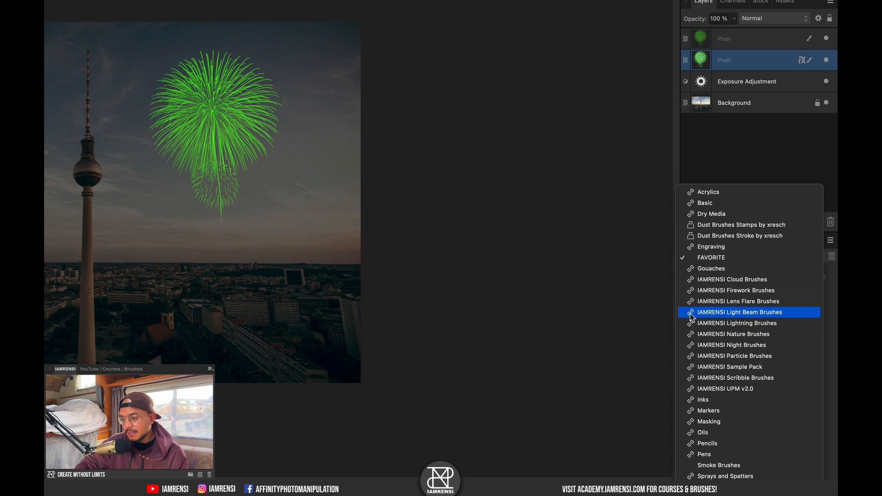
{"action": "left_click", "coordinate": [750, 295]}
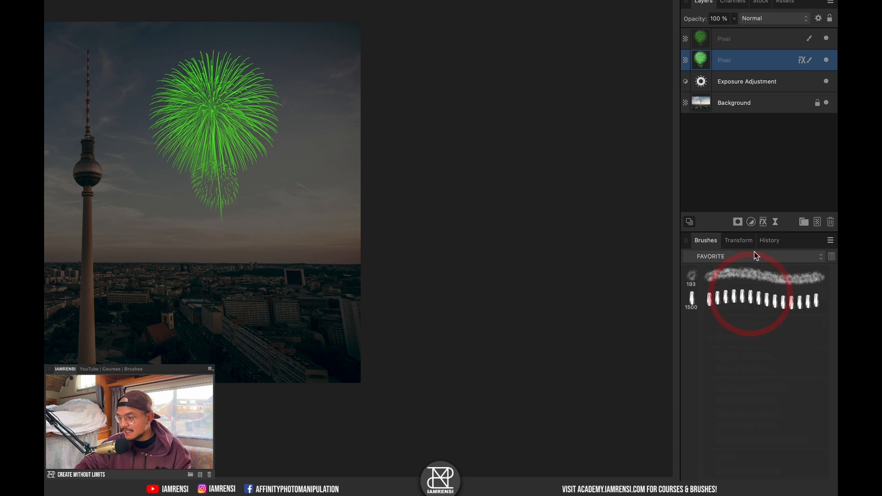
- Launch Affinity Designer 2, dismiss the New Document dialog and view the brush categories available in its default persona
{"action": "key", "text": "F4"}
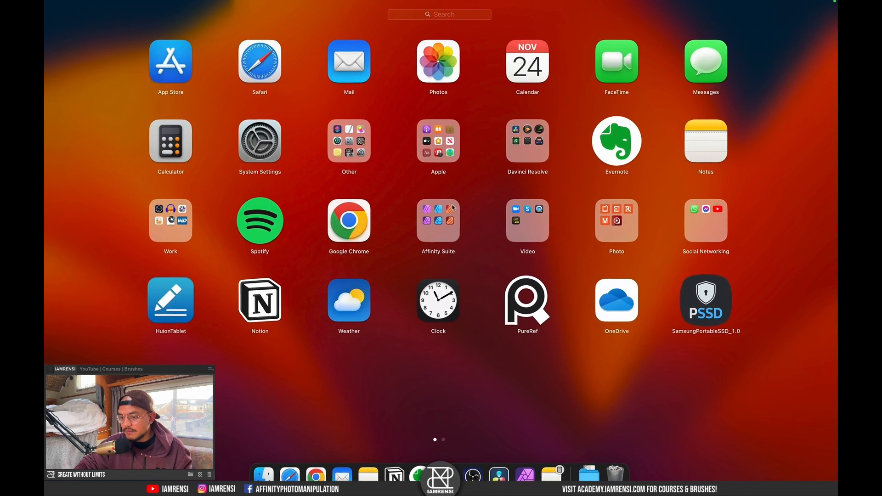
{"action": "left_click", "coordinate": [453, 206]}
{"action": "left_click", "coordinate": [519, 244]}
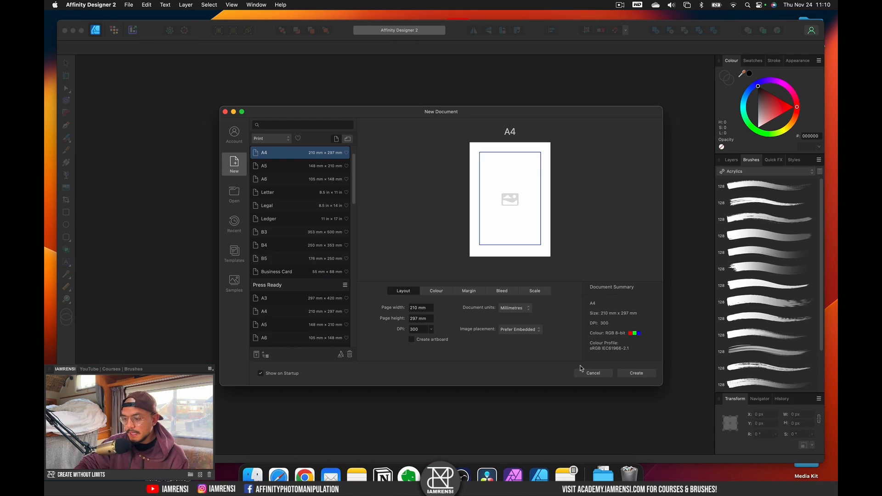
{"action": "left_click", "coordinate": [598, 375]}
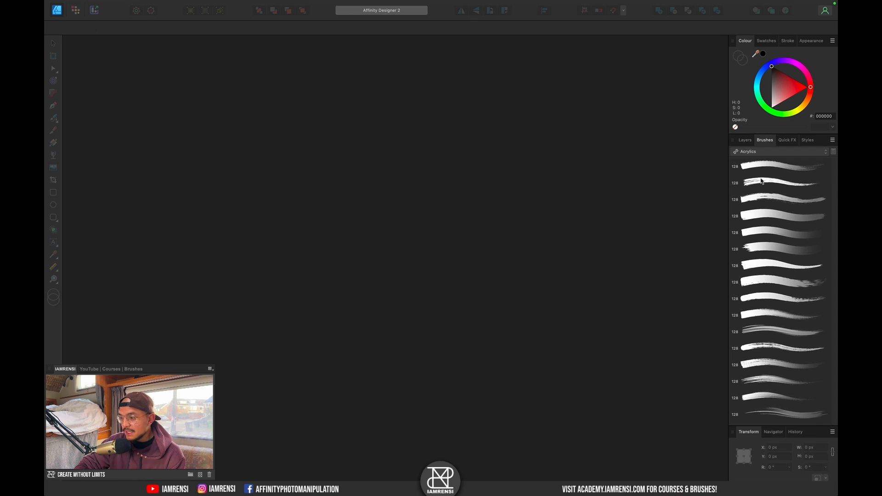
{"action": "left_click", "coordinate": [773, 156]}
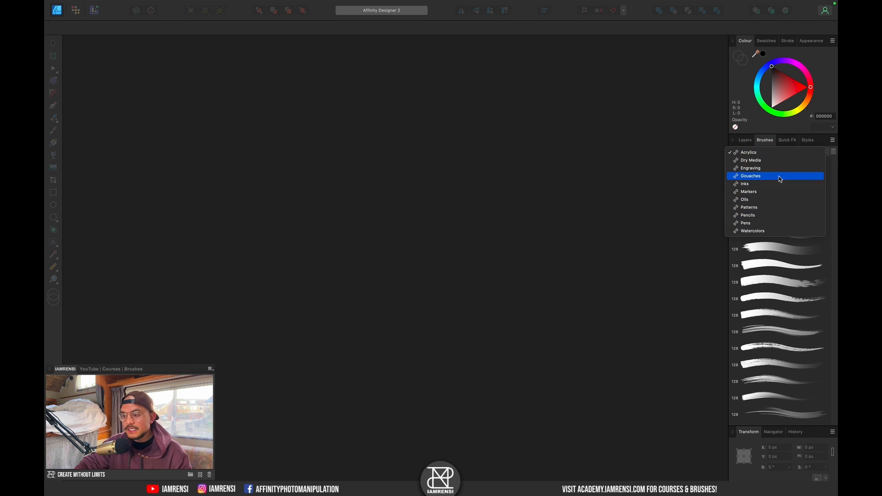
{"action": "key", "text": "Escape"}
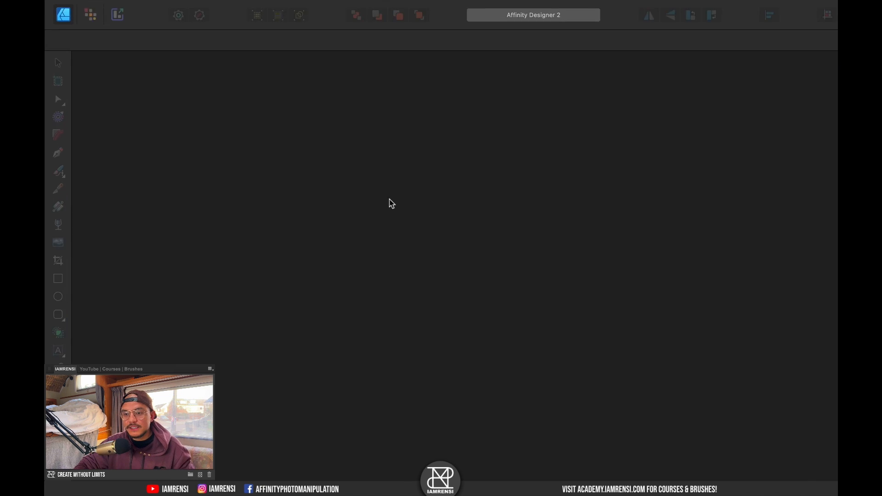
- Switch Affinity Designer 2 to the Pixel Persona and check its brush categories for the linked ones from Affinity Photo
{"action": "left_click", "coordinate": [112, 22]}
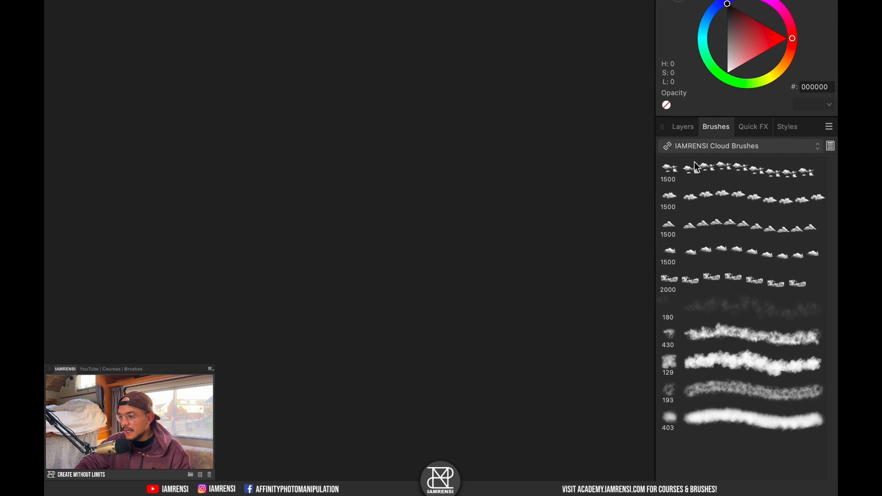
{"action": "left_click", "coordinate": [710, 148]}
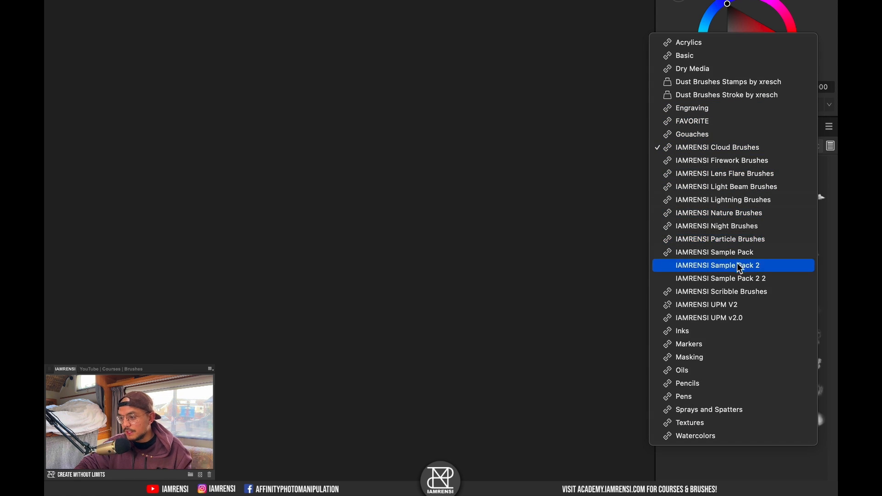
{"action": "left_click", "coordinate": [731, 200]}
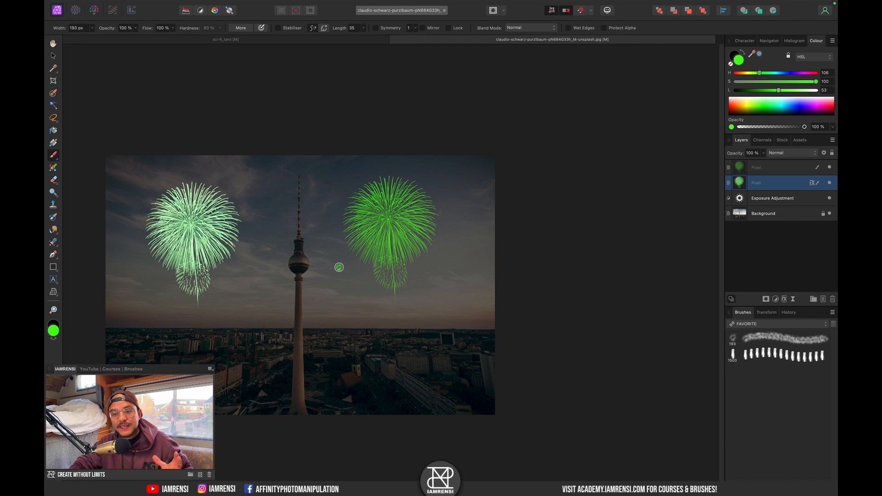
- Return to the tower photo in Affinity Photo and add an empty pixel layer above the two firework layers
{"action": "key", "text": "super+0"}
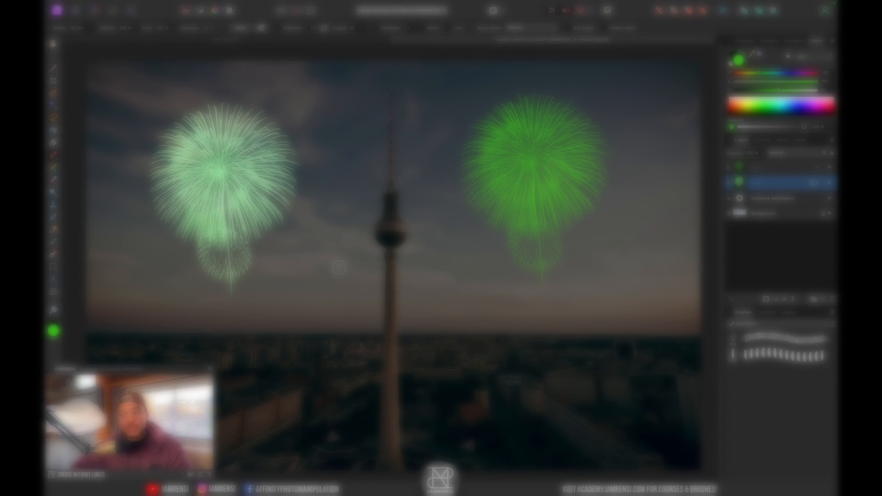
{"action": "left_click", "coordinate": [801, 170]}
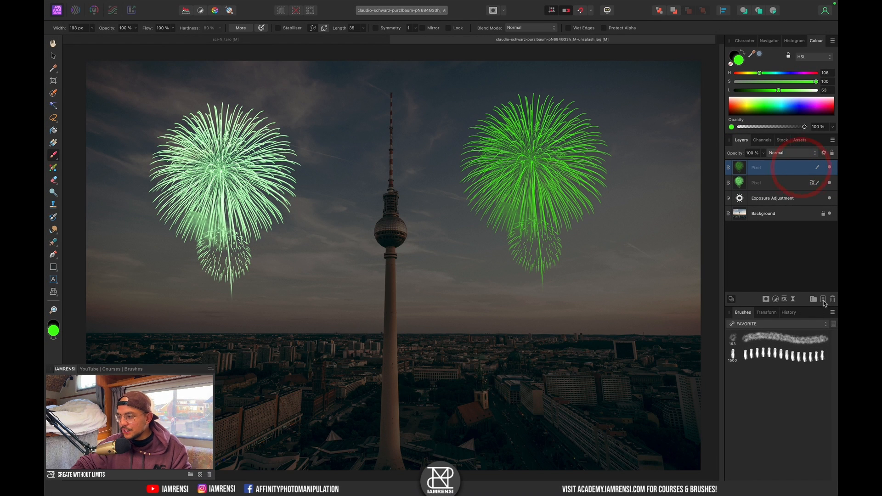
{"action": "left_click", "coordinate": [824, 299]}
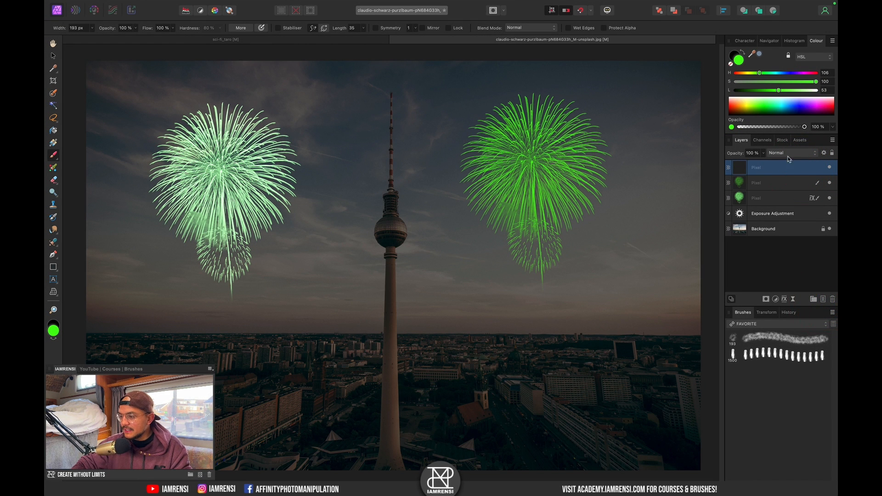
- Hide both firework layers and select the 193 px cloud brush from the FAVORITE category
{"action": "left_click", "coordinate": [829, 183]}
{"action": "left_click", "coordinate": [829, 198]}
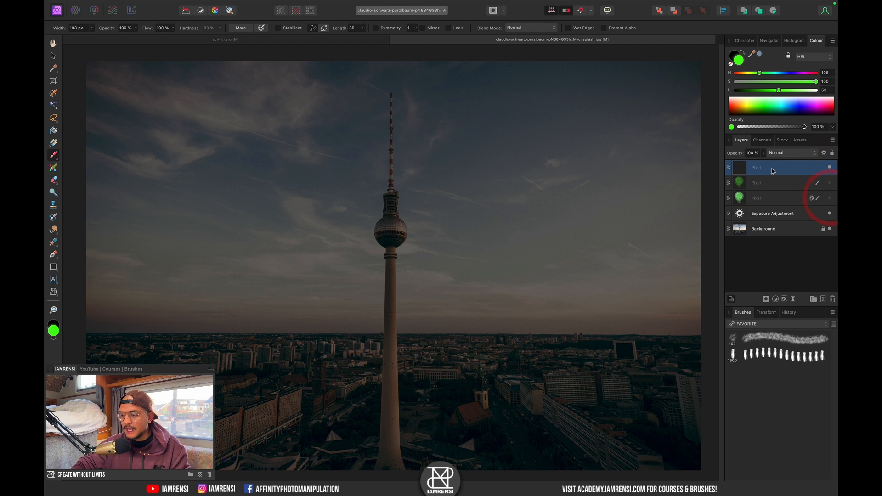
{"action": "left_click", "coordinate": [763, 339]}
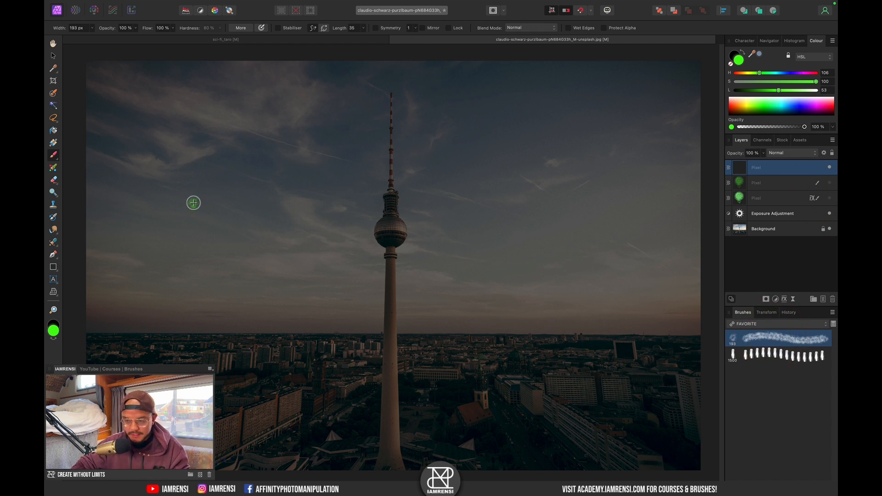
- Reset the paint colour to white and enlarge the cloud brush to 2746.7 px
{"action": "key", "text": "d"}
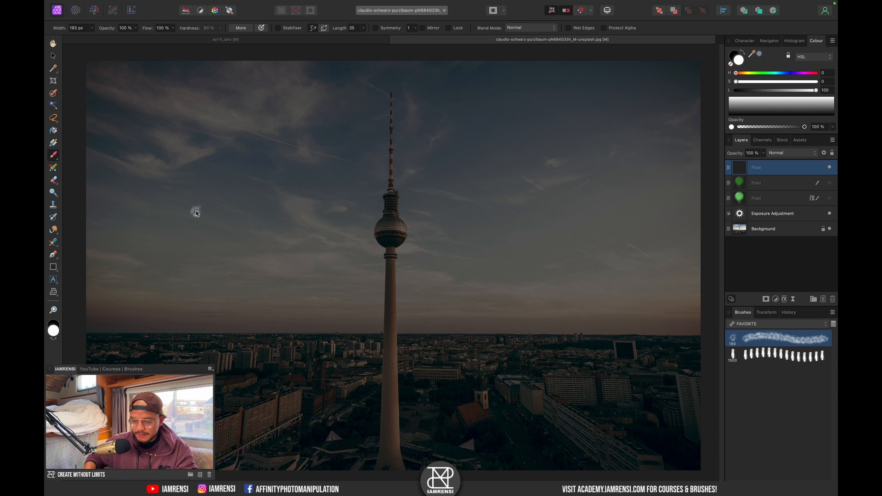
{"action": "key", "text": "bracketright"}
{"action": "key", "text": "bracketright"}
{"action": "key", "text": "bracketright"}
{"action": "mouse_move", "coordinate": [211, 234]}
{"action": "left_mouse_down"}
{"action": "mouse_move", "coordinate": [190, 260]}
{"action": "mouse_move", "coordinate": [214, 255]}
{"action": "mouse_move", "coordinate": [194, 242]}
{"action": "left_mouse_up"}
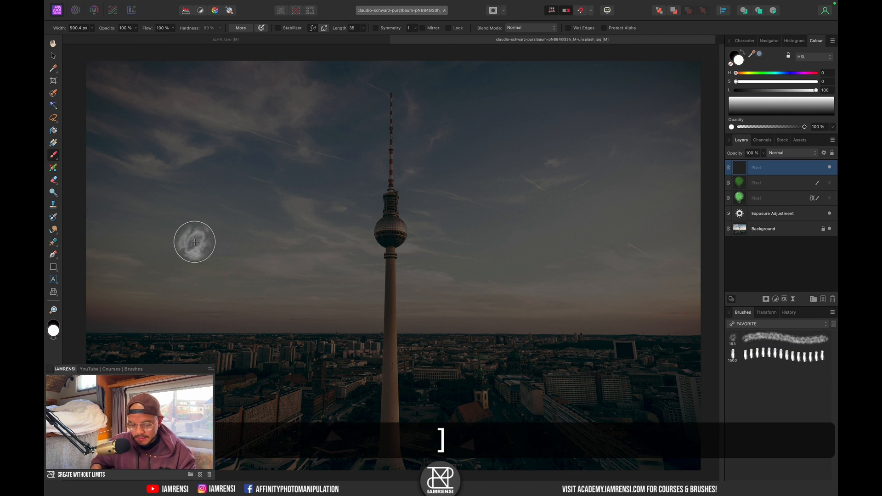
{"action": "key", "text": "super+minus"}
{"action": "key", "text": "super+minus"}
{"action": "key", "text": "bracketright"}
{"action": "key", "text": "bracketright"}
{"action": "key", "text": "bracketright"}
{"action": "key", "text": "bracketright"}
{"action": "key", "text": "bracketright"}
{"action": "key", "text": "bracketright"}
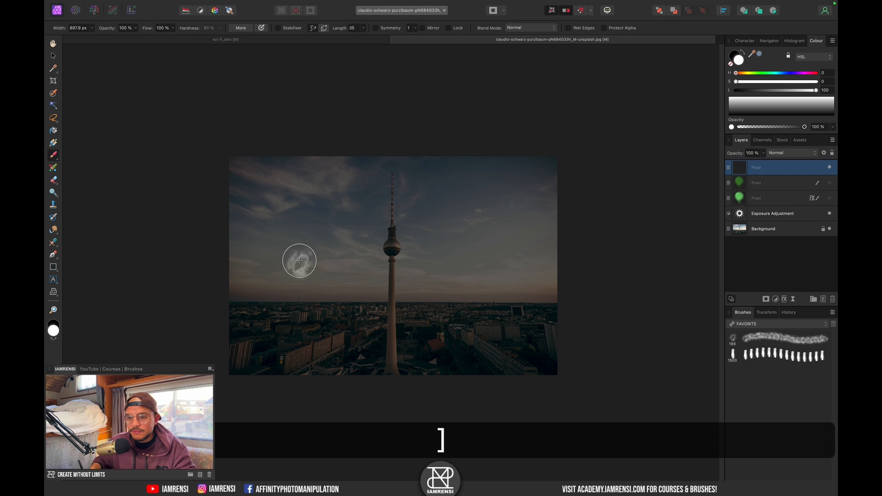
{"action": "key", "text": "bracketright"}
{"action": "key", "text": "bracketright"}
{"action": "key", "text": "bracketright"}
- Lower the brush opacity to 22 %, undo the full-strength cloud strokes and paint faint fog across the city
{"action": "mouse_move", "coordinate": [215, 354]}
{"action": "left_mouse_down"}
{"action": "mouse_move", "coordinate": [308, 379]}
{"action": "mouse_move", "coordinate": [460, 394]}
{"action": "mouse_move", "coordinate": [558, 362]}
{"action": "mouse_move", "coordinate": [591, 326]}
{"action": "left_mouse_up"}
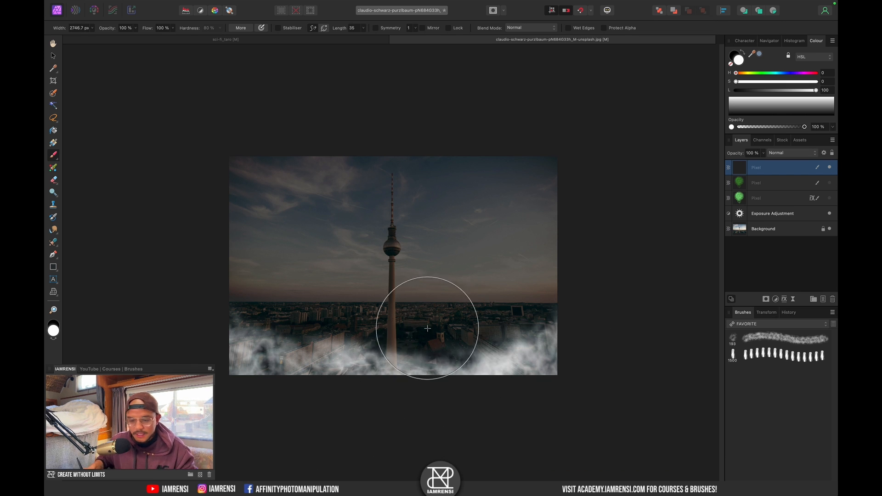
{"action": "mouse_move", "coordinate": [111, 32]}
{"action": "left_mouse_down"}
{"action": "mouse_move", "coordinate": [87, 33]}
{"action": "mouse_move", "coordinate": [99, 29]}
{"action": "left_mouse_up"}
{"action": "key", "text": "super+z"}
{"action": "key", "text": "super+z"}
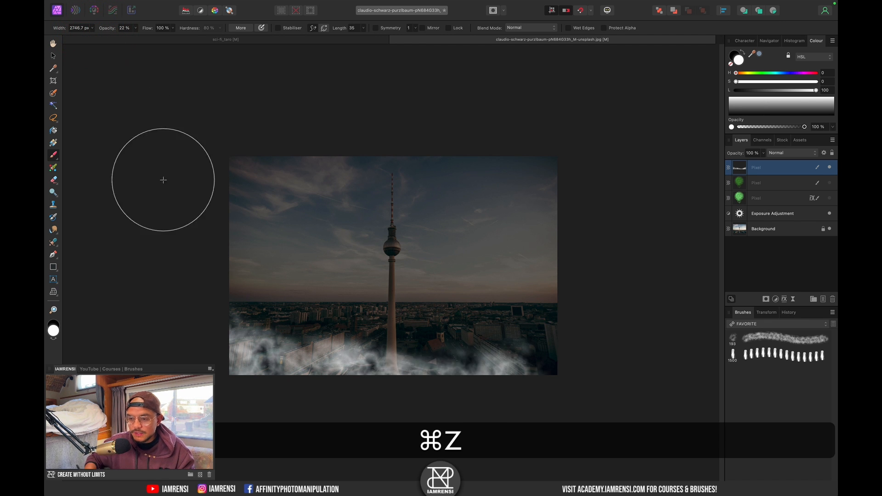
{"action": "mouse_move", "coordinate": [229, 347]}
{"action": "left_mouse_down"}
{"action": "mouse_move", "coordinate": [301, 364]}
{"action": "mouse_move", "coordinate": [456, 369]}
{"action": "mouse_move", "coordinate": [547, 352]}
{"action": "mouse_move", "coordinate": [551, 316]}
{"action": "mouse_move", "coordinate": [316, 336]}
{"action": "mouse_move", "coordinate": [158, 329]}
{"action": "mouse_move", "coordinate": [232, 341]}
{"action": "mouse_move", "coordinate": [440, 427]}
{"action": "mouse_move", "coordinate": [383, 398]}
{"action": "mouse_move", "coordinate": [617, 396]}
{"action": "mouse_move", "coordinate": [405, 407]}
{"action": "mouse_move", "coordinate": [296, 433]}
{"action": "mouse_move", "coordinate": [570, 312]}
{"action": "left_mouse_up"}
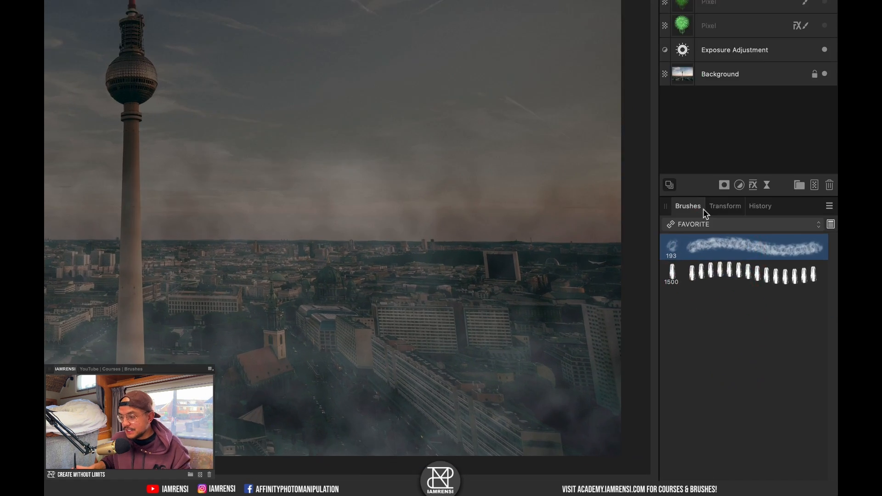
- Pick the spiral sparkler brush from the IAMRENSI UPM v2.0 category, enlarge it to 3990 px and stamp it around the tower
{"action": "left_click", "coordinate": [748, 325]}
{"action": "left_click", "coordinate": [698, 367]}
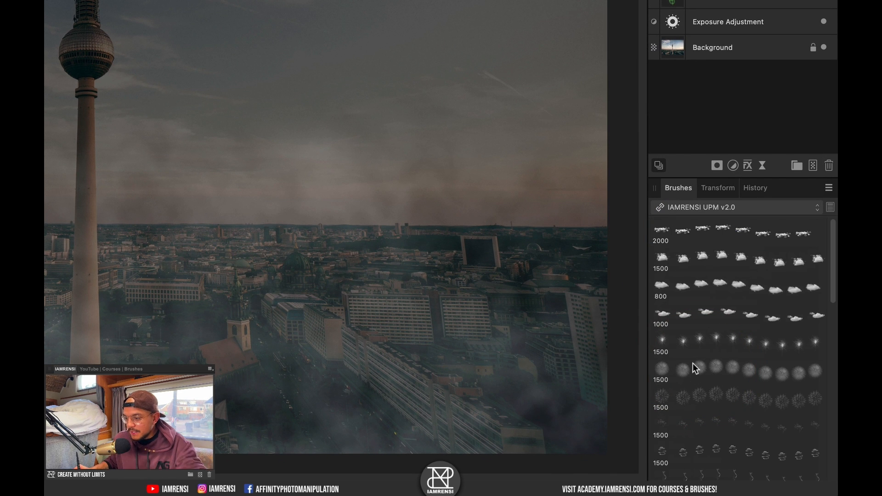
{"action": "scroll", "coordinate": [693, 367], "scroll_direction": "down", "scroll_amount": 4}
{"action": "left_click", "coordinate": [699, 356]}
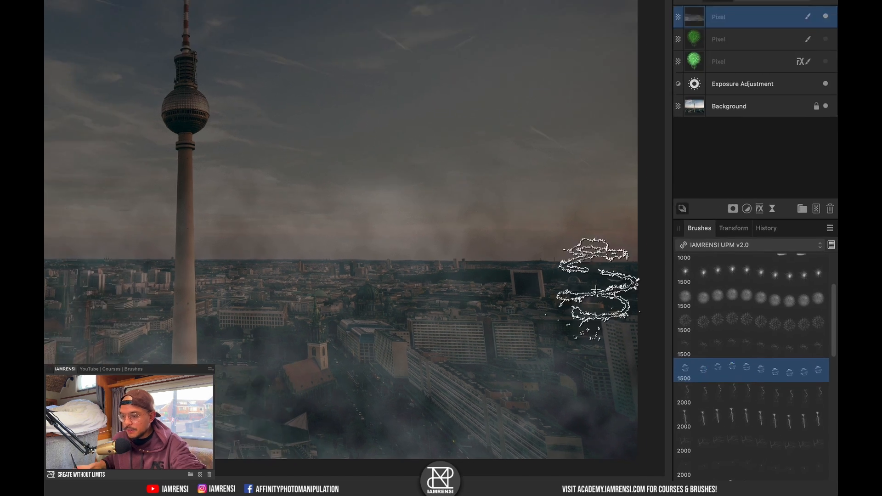
{"action": "key", "text": "bracketright"}
{"action": "key", "text": "bracketright"}
{"action": "key", "text": "bracketright"}
{"action": "key", "text": "bracketright"}
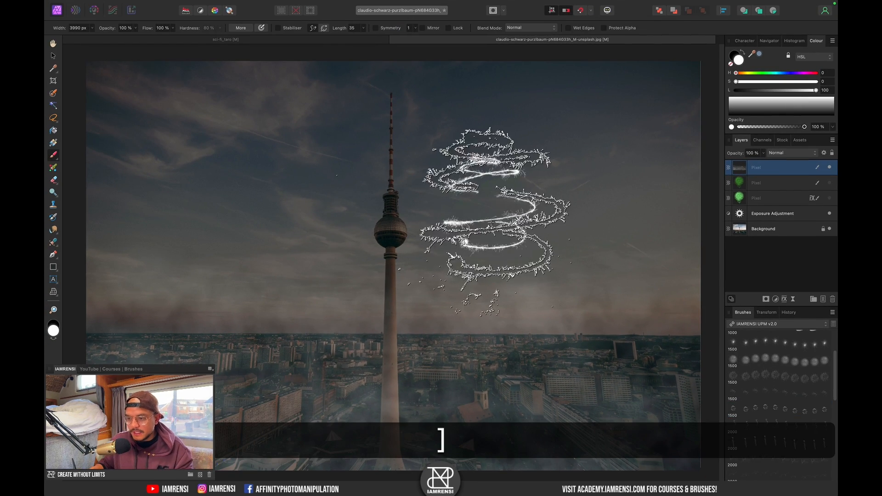
{"action": "left_click", "coordinate": [394, 269]}
- Recall the full-opacity 2746 px cloud brush from the pixel layer's recent brushes and paint dense clouds across the upper sky
{"action": "key", "text": "v"}
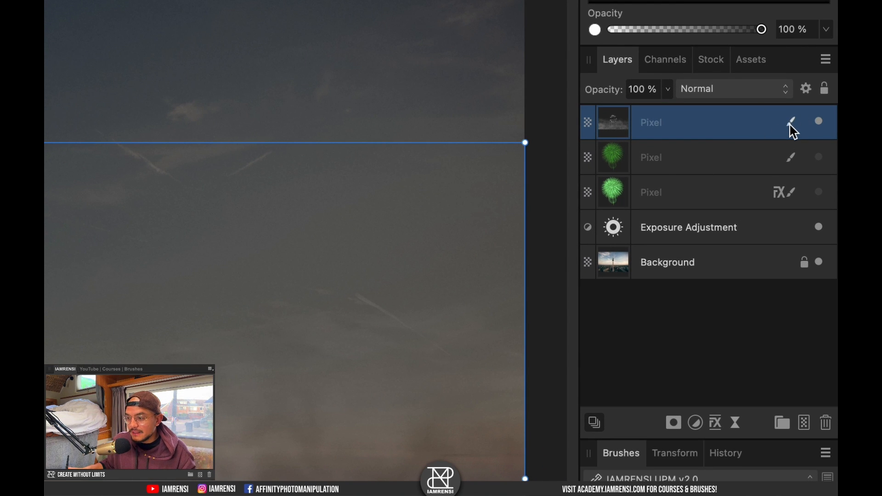
{"action": "left_click", "coordinate": [789, 126]}
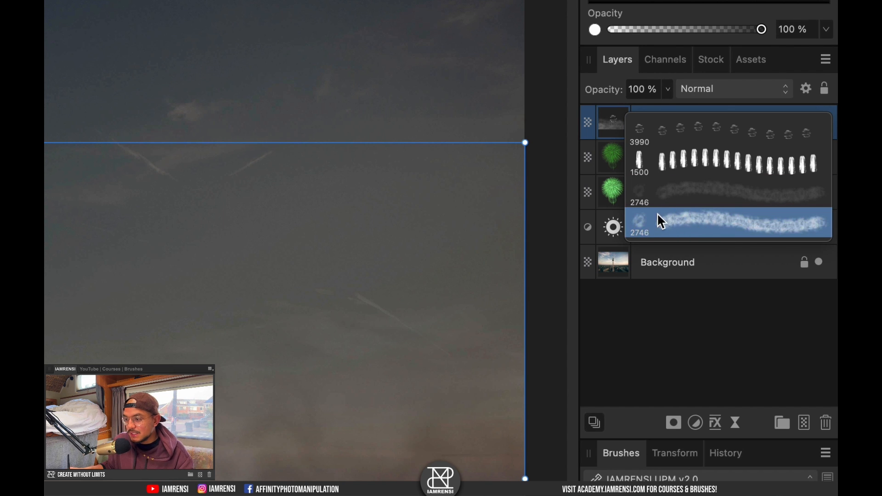
{"action": "left_click", "coordinate": [711, 223]}
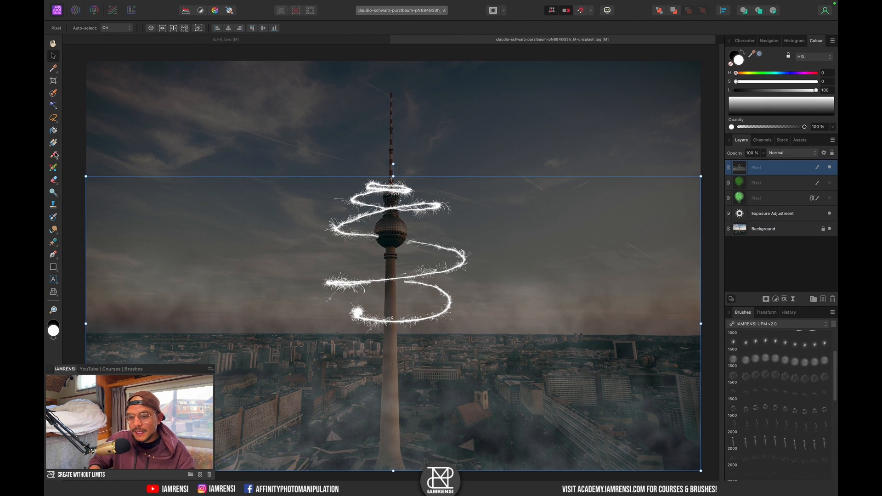
{"action": "left_click", "coordinate": [53, 154]}
{"action": "left_click", "coordinate": [205, 192]}
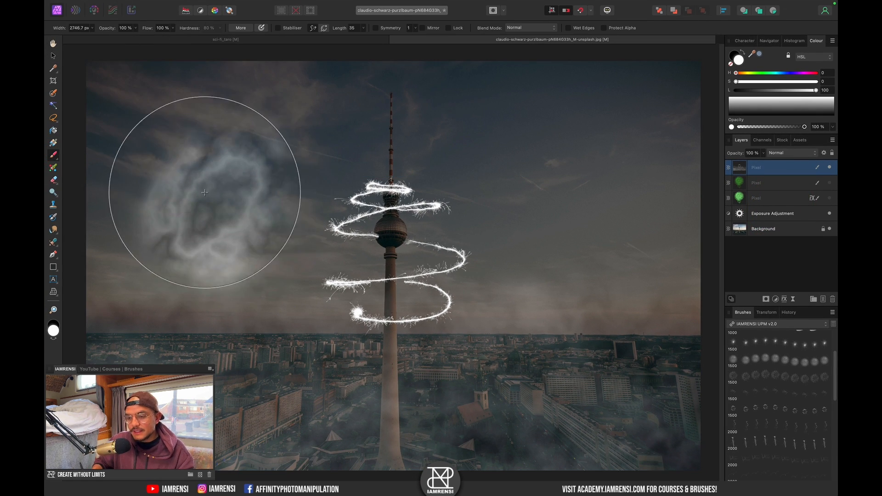
{"action": "mouse_move", "coordinate": [204, 192]}
{"action": "left_mouse_down"}
{"action": "mouse_move", "coordinate": [279, 147]}
{"action": "mouse_move", "coordinate": [571, 128]}
{"action": "left_mouse_up"}
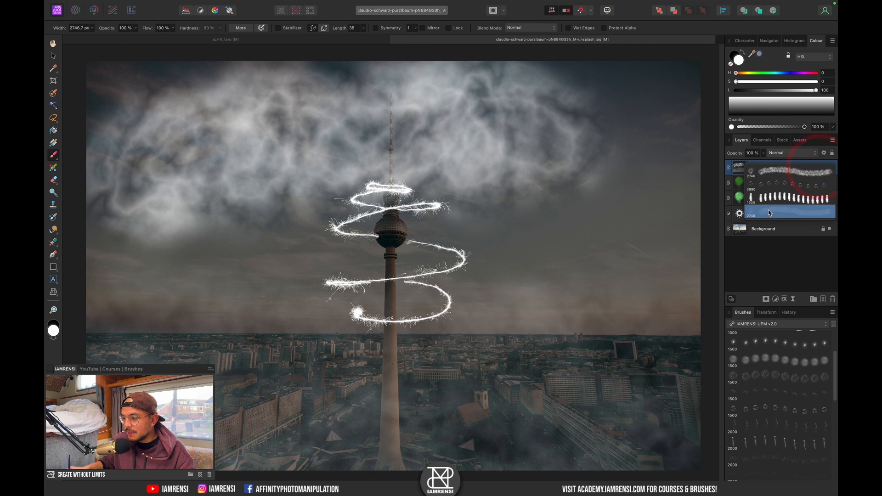
- Recall the 22 % opacity 2746 px cloud brush from the layer's recent brushes and paint faint fog right of the tower
{"action": "key", "text": "2"}
{"action": "key", "text": "2"}
{"action": "mouse_move", "coordinate": [641, 259]}
{"action": "left_mouse_down"}
{"action": "mouse_move", "coordinate": [118, 337]}
{"action": "mouse_move", "coordinate": [432, 238]}
{"action": "mouse_move", "coordinate": [595, 240]}
{"action": "mouse_move", "coordinate": [120, 325]}
{"action": "mouse_move", "coordinate": [457, 239]}
{"action": "left_mouse_up"}
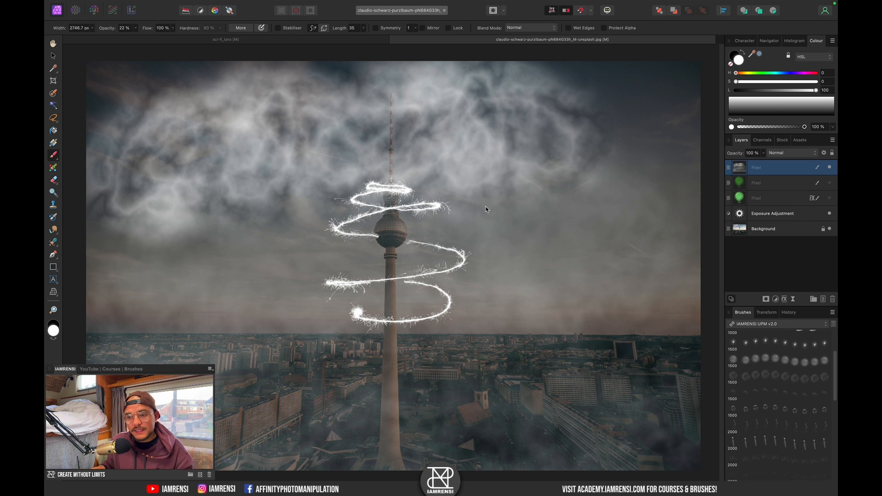
- Recall the 1500 px brush from the layer's recent brushes and try one stamp right of the tower, undoing it
{"action": "left_click", "coordinate": [816, 168]}
{"action": "left_click", "coordinate": [765, 213]}
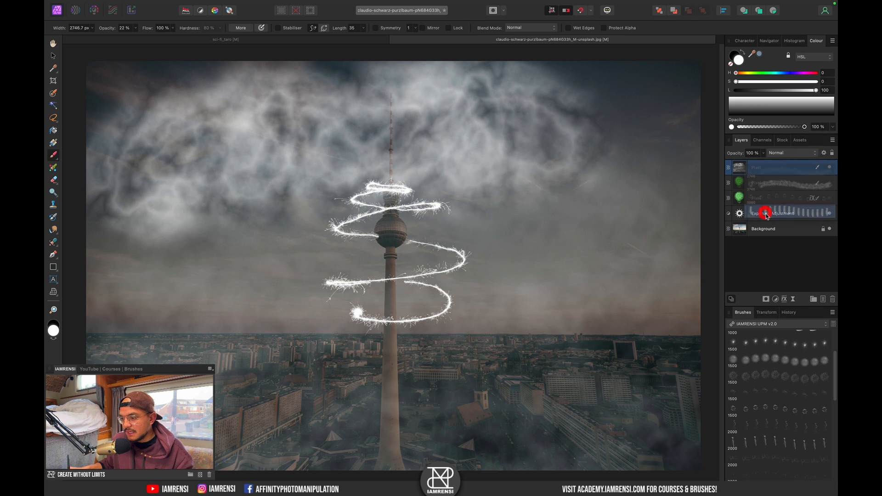
{"action": "left_click", "coordinate": [552, 255]}
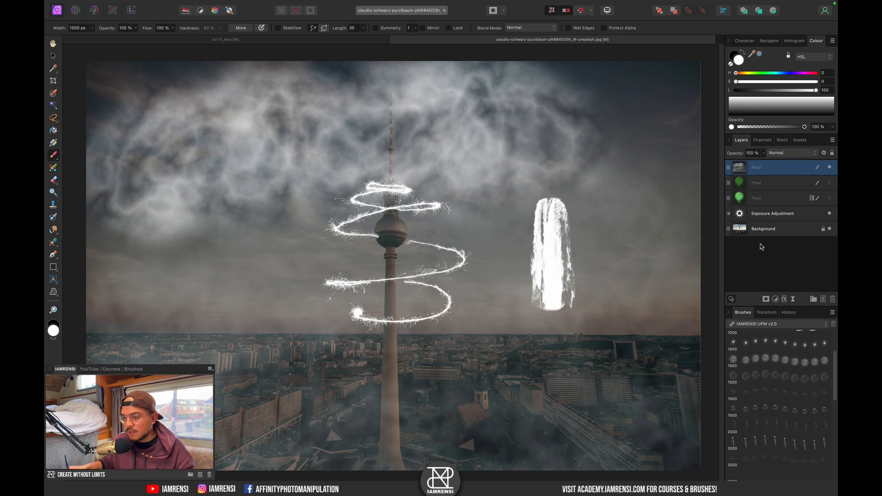
{"action": "key", "text": "super+z"}
- Recall the 3990 px spiral sparkler brush from the layer's recent brushes and stamp it right of the tower
{"action": "left_click", "coordinate": [817, 170]}
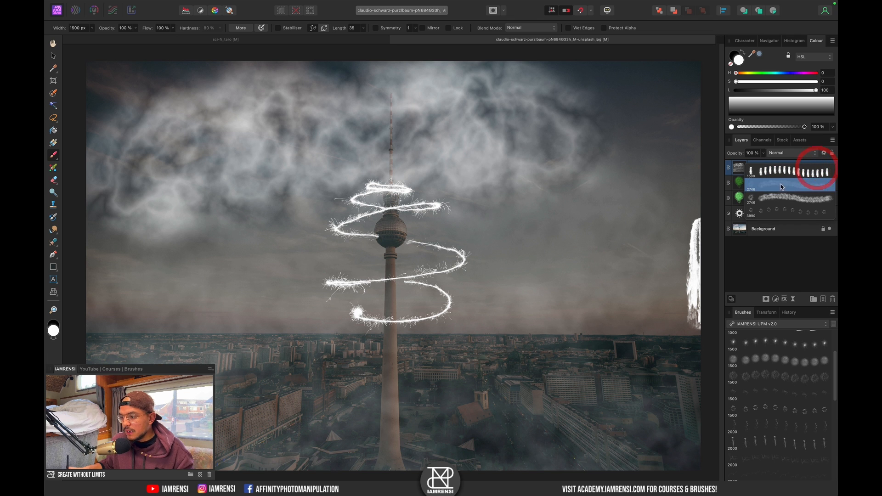
{"action": "left_click", "coordinate": [771, 214]}
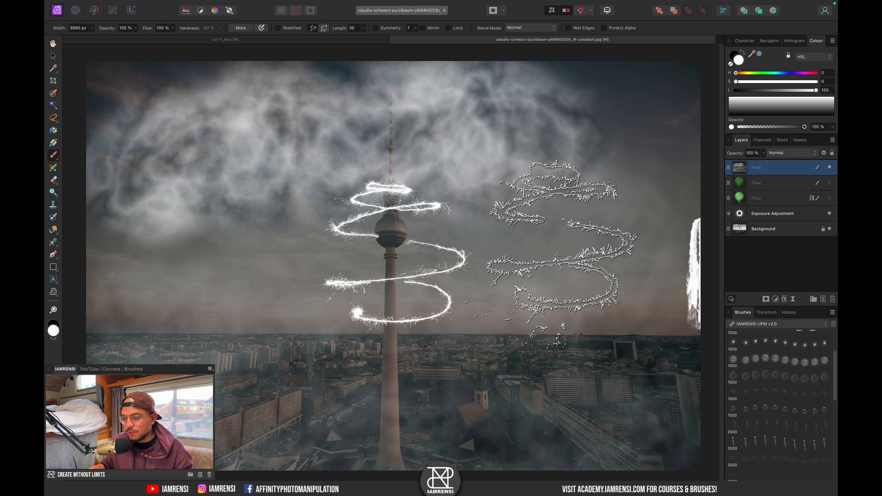
{"action": "left_click", "coordinate": [558, 260]}
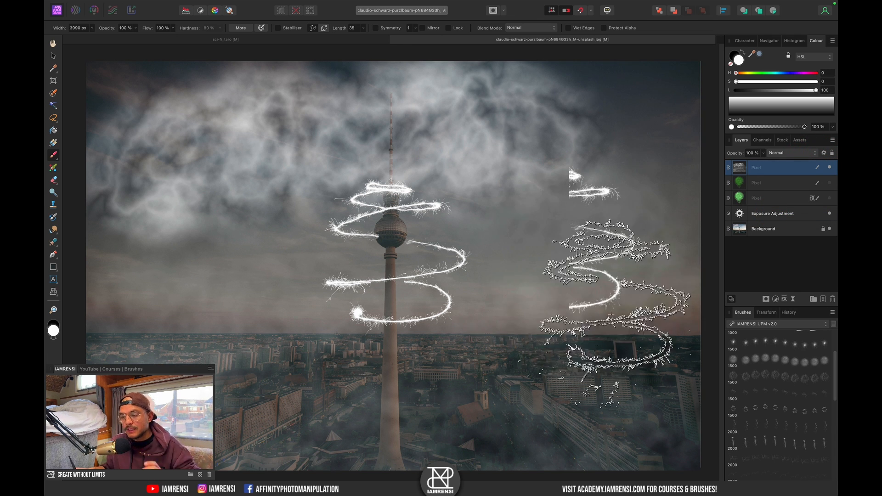
{"action": "left_click", "coordinate": [554, 366]}
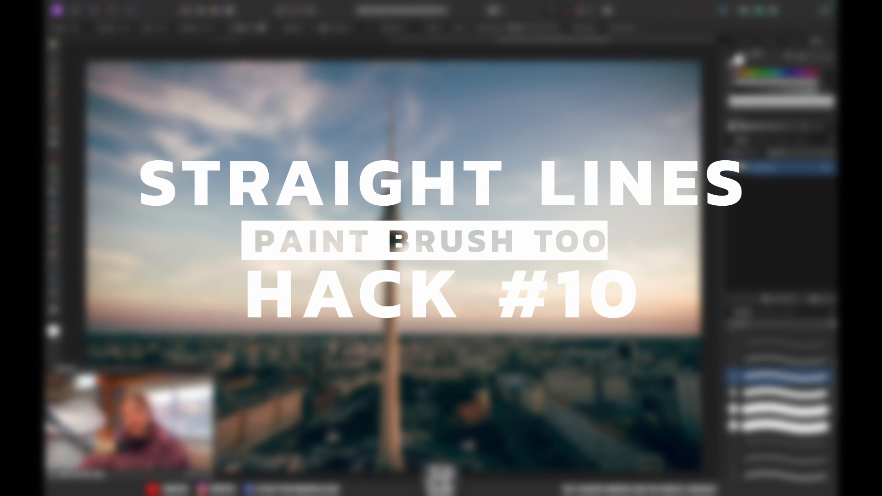
- Add an empty pixel layer above the Background and enlarge the Basic round brush to 98.4 px
{"action": "key", "text": "super+equal"}
{"action": "key", "text": "super+equal"}
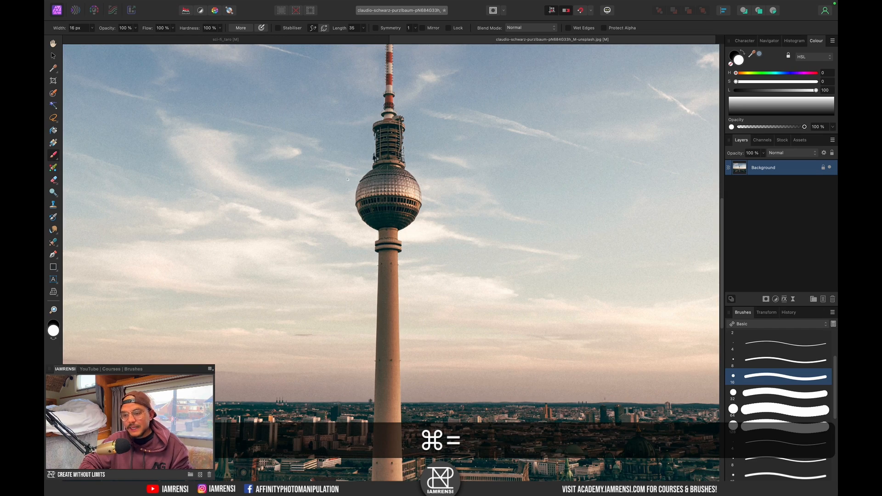
{"action": "left_click", "coordinate": [823, 299]}
{"action": "key", "text": "super+minus"}
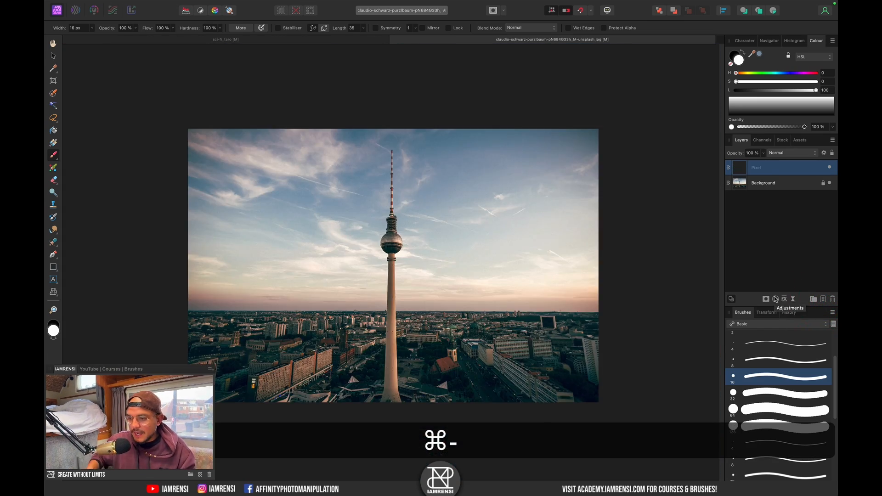
{"action": "key", "text": "bracketright"}
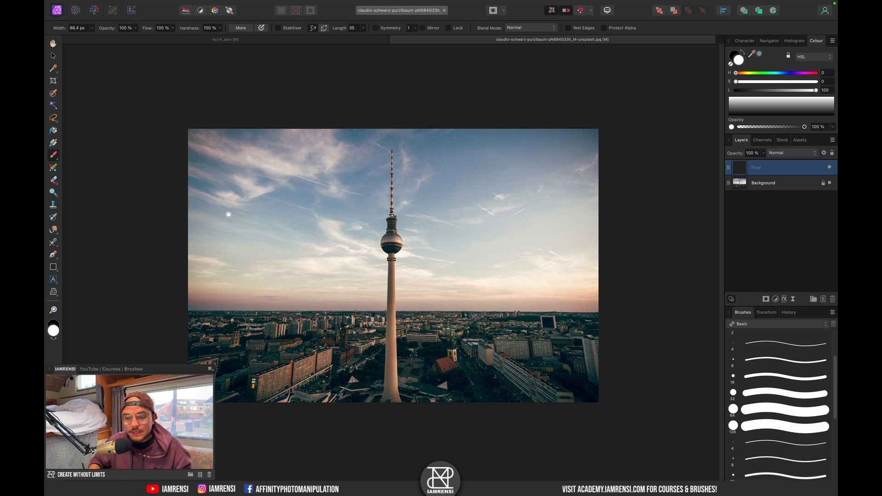
- Paint a straight line left of the tower and a small scribble extended by a straight segment past the antenna
{"action": "left_click", "coordinate": [228, 213]}
{"action": "left_click", "coordinate": [355, 223], "text": "shift"}
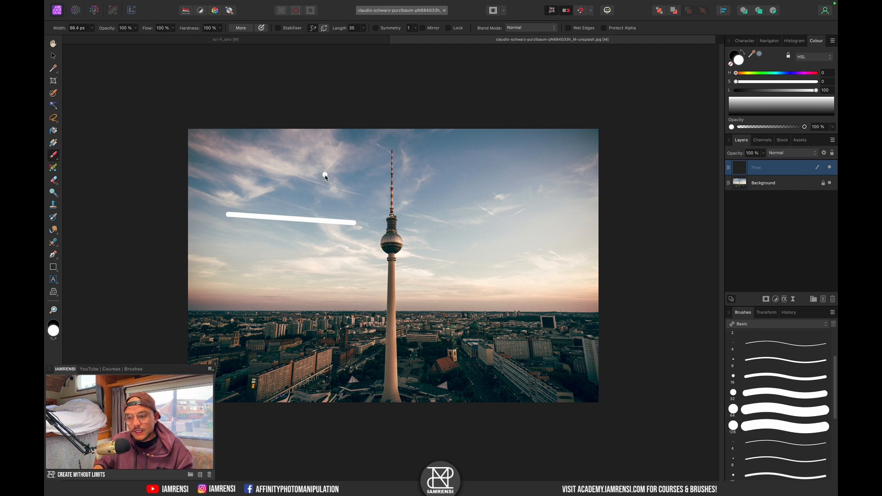
{"action": "mouse_move", "coordinate": [316, 181]}
{"action": "left_mouse_down"}
{"action": "mouse_move", "coordinate": [332, 177]}
{"action": "mouse_move", "coordinate": [338, 186]}
{"action": "left_mouse_up"}
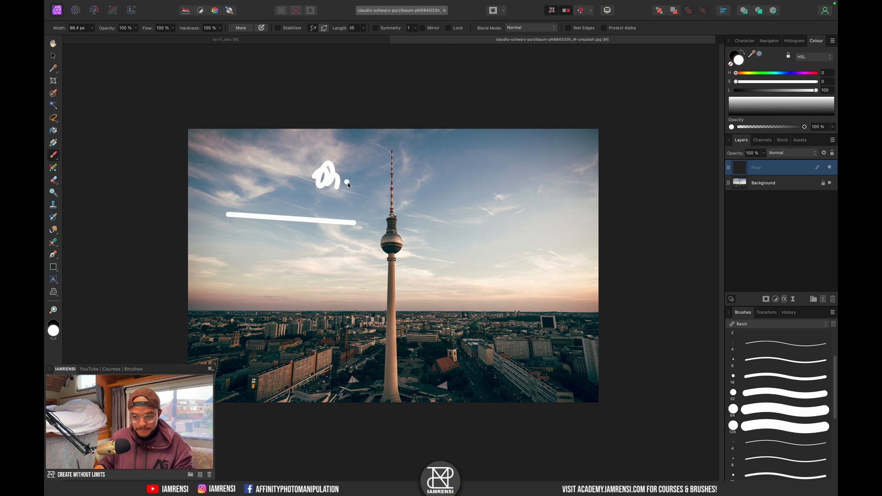
{"action": "key", "text": "shift"}
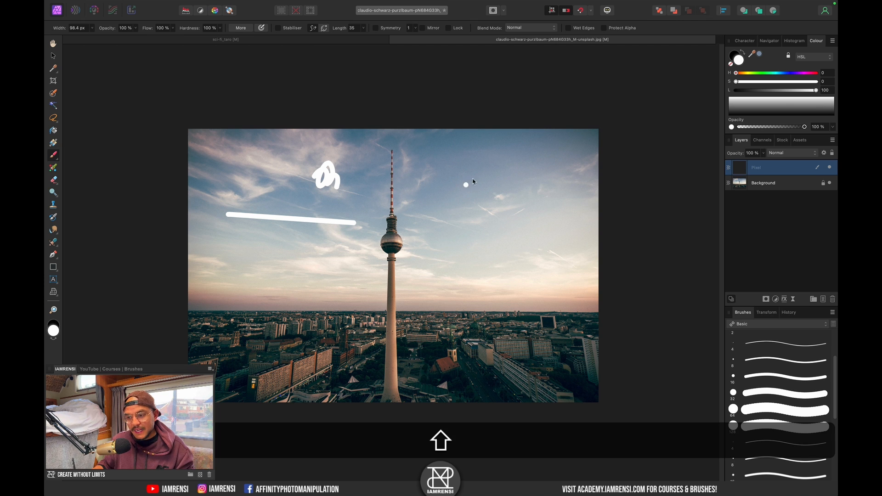
{"action": "left_click", "coordinate": [480, 166], "text": "shift"}
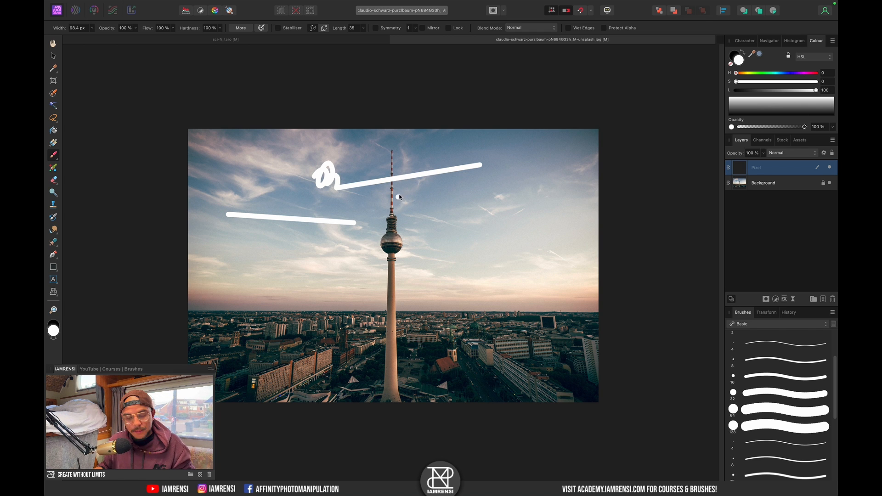
- Continue the stroke as a zigzag of connected straight segments through the sky, ending just left of the tower
{"action": "key", "text": "shift"}
{"action": "left_click", "coordinate": [444, 245], "text": "shift"}
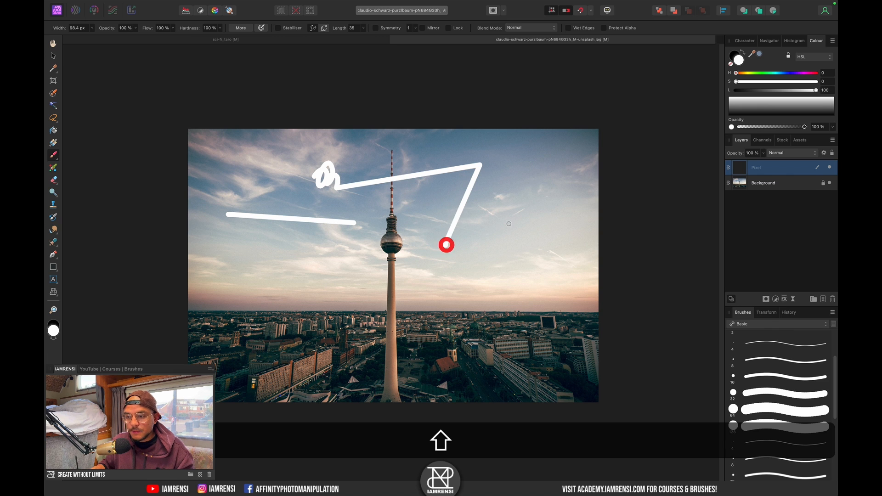
{"action": "left_click", "coordinate": [528, 219], "text": "shift"}
{"action": "left_click", "coordinate": [540, 173], "text": "shift"}
{"action": "left_click", "coordinate": [551, 253], "text": "shift"}
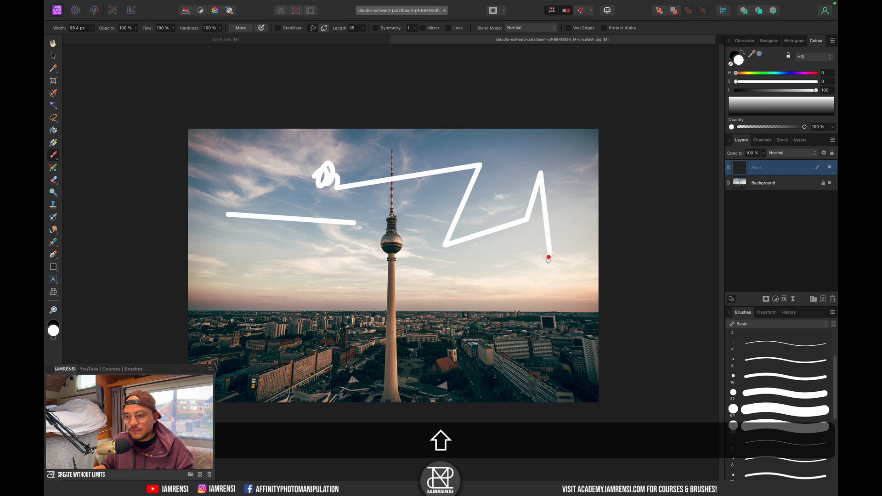
{"action": "left_click", "coordinate": [480, 304], "text": "shift"}
{"action": "left_click", "coordinate": [422, 282], "text": "shift"}
{"action": "left_click", "coordinate": [423, 230], "text": "shift"}
{"action": "left_click", "coordinate": [352, 200], "text": "shift"}
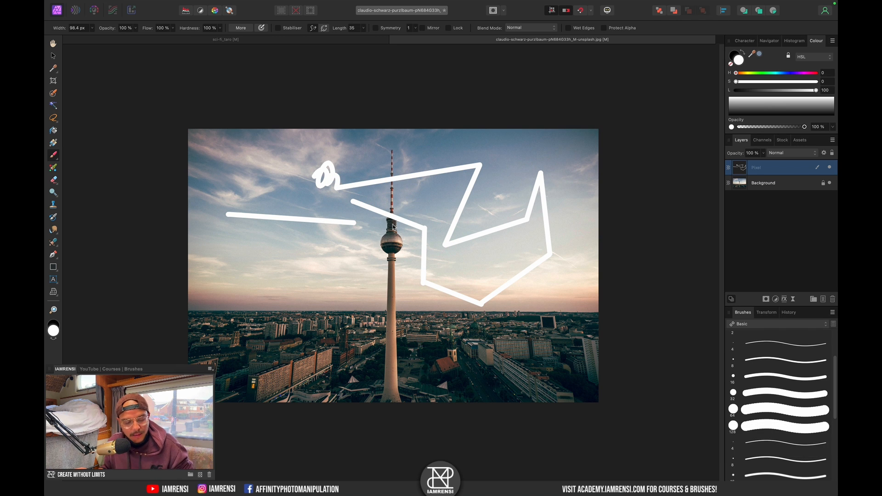
- Undo the zigzag segments, the scribble and the first straight line
{"action": "key", "text": "super+z"}
{"action": "key", "text": "super+z"}
{"action": "key", "text": "super+z"}
{"action": "key", "text": "super+z"}
{"action": "key", "text": "super+z"}
{"action": "key", "text": "super+z"}
{"action": "key", "text": "super+z"}
{"action": "key", "text": "super+z"}
{"action": "key", "text": "super+z"}
{"action": "key", "text": "super+z"}
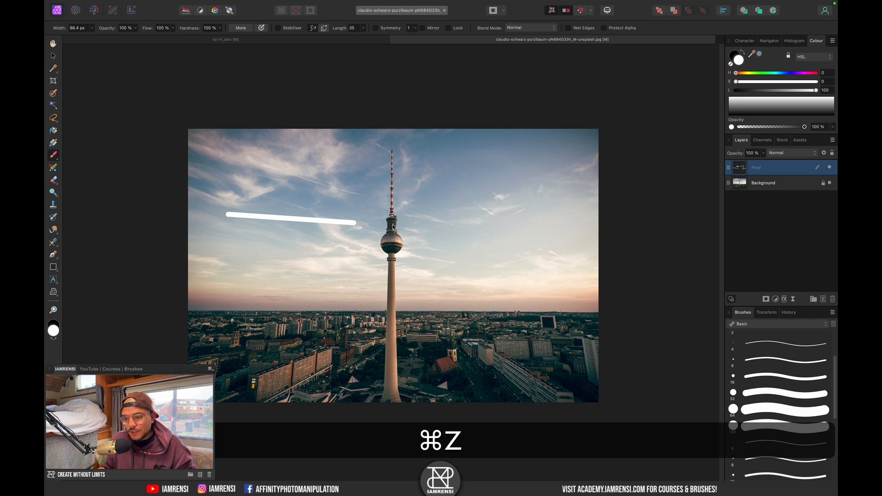
{"action": "key", "text": "super+z"}
- Examine the tower's outline up close from the antenna tip down to the shaft above the city
{"action": "key", "text": "super+equal"}
{"action": "key", "text": "super+equal"}
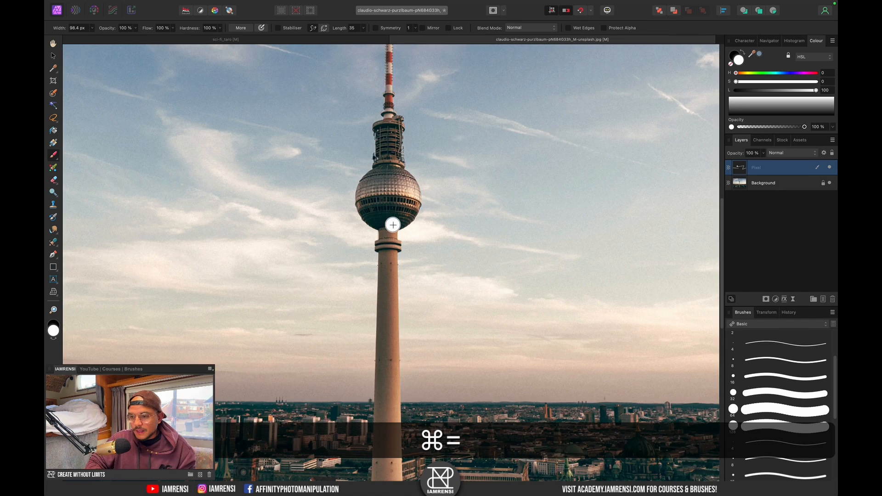
{"action": "left_click_drag", "start_coordinate": [340, 231], "coordinate": [342, 372]}
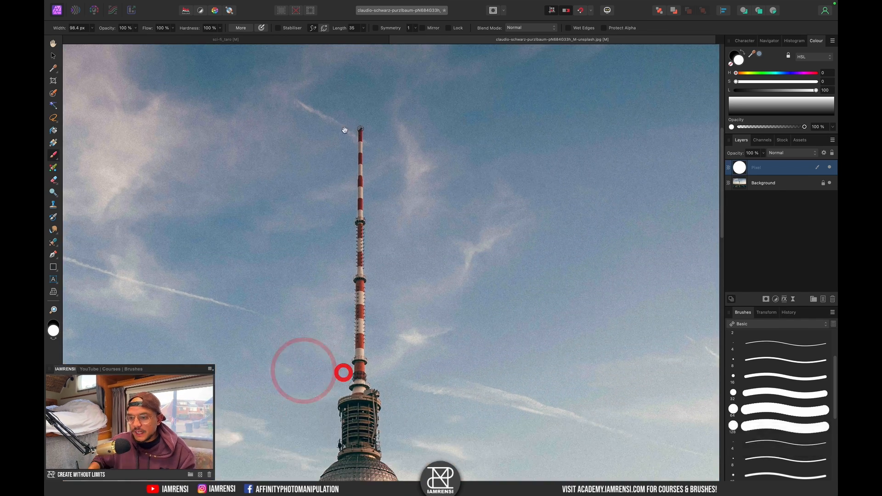
{"action": "left_click_drag", "start_coordinate": [378, 286], "coordinate": [379, 157]}
{"action": "left_click_drag", "start_coordinate": [350, 400], "coordinate": [355, 151]}
{"action": "left_click_drag", "start_coordinate": [364, 268], "coordinate": [370, 189]}
{"action": "left_click_drag", "start_coordinate": [369, 250], "coordinate": [367, 292]}
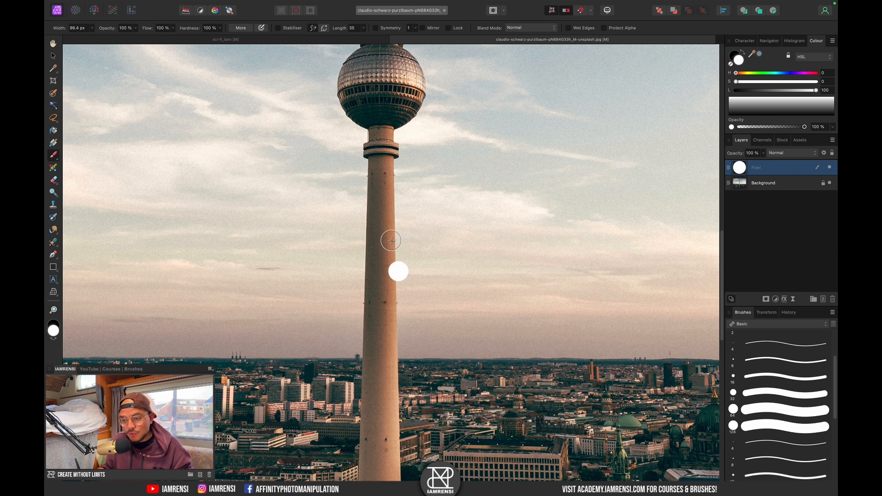
- Select the Background layer, enter Quick Mask mode and reduce the brush width to 51.4 px
{"action": "key", "text": "super+equal"}
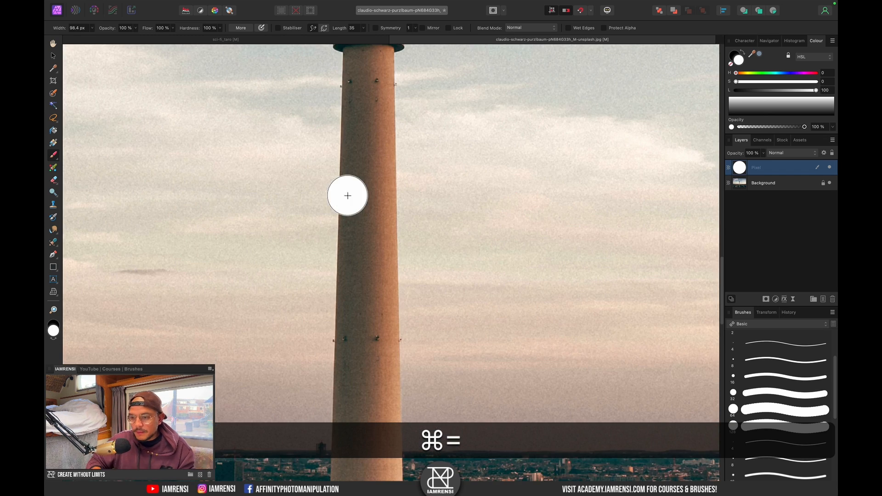
{"action": "left_click_drag", "start_coordinate": [330, 230], "coordinate": [384, 275]}
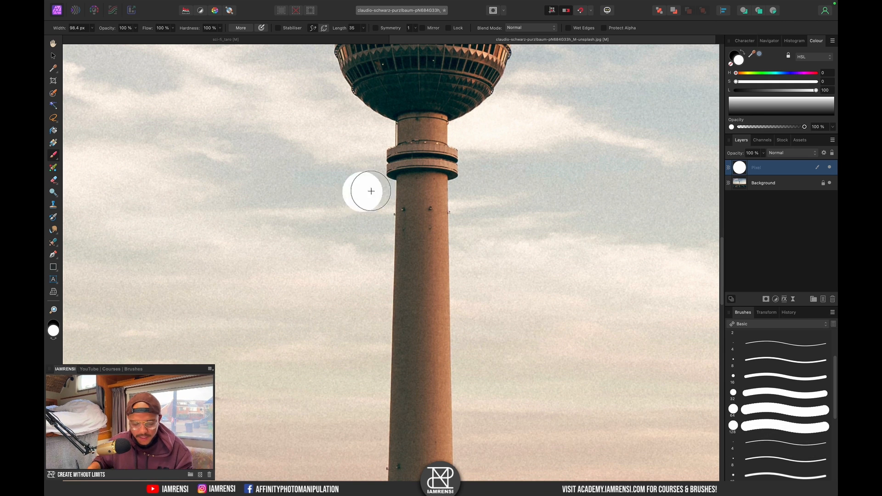
{"action": "left_click", "coordinate": [770, 186]}
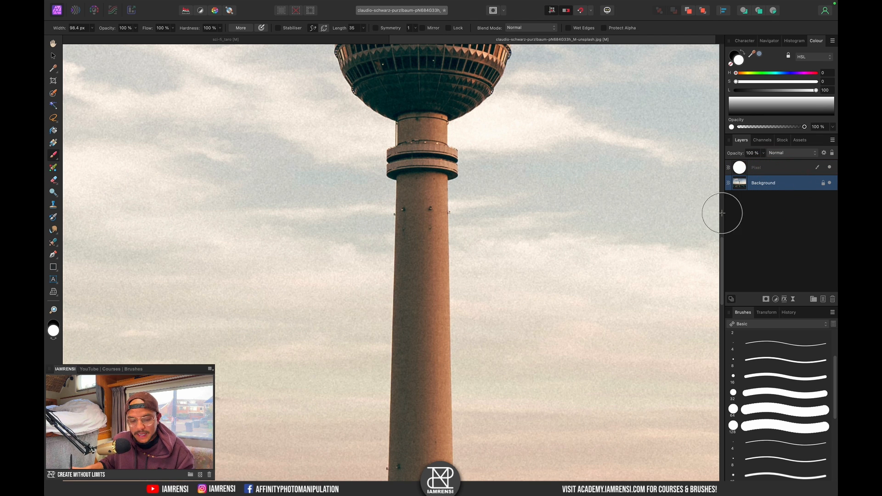
{"action": "key", "text": "q"}
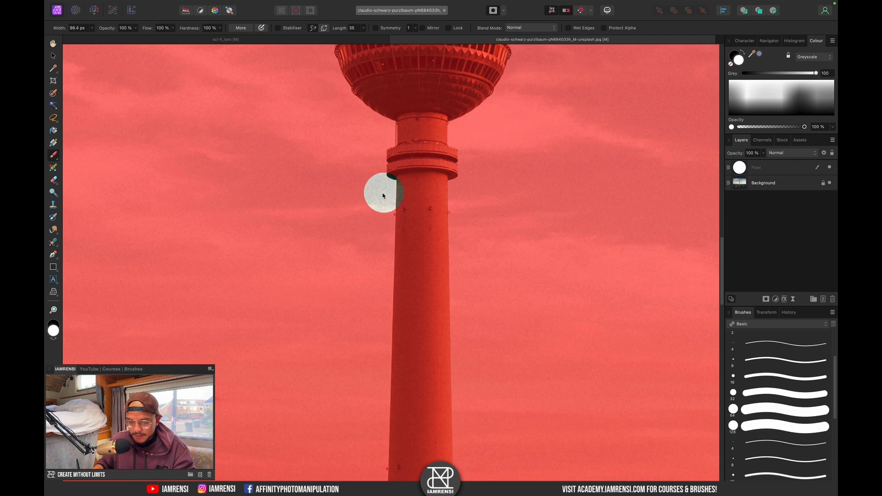
{"action": "key", "text": "bracketleft"}
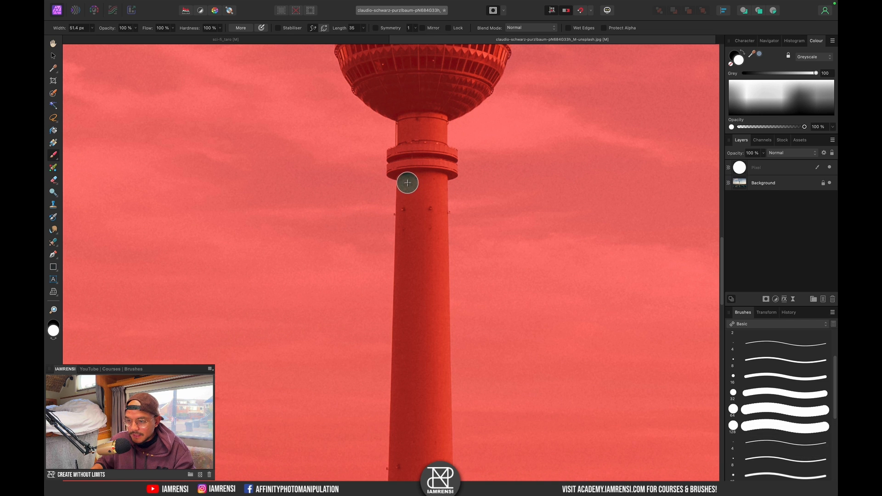
- Paint a straight Quick Mask line inside the tower shaft's left edge, from just below the collar down to near the base
{"action": "key", "text": "space"}
{"action": "left_click_drag", "start_coordinate": [418, 364], "coordinate": [421, 197]}
{"action": "left_click_drag", "start_coordinate": [424, 275], "coordinate": [426, 166]}
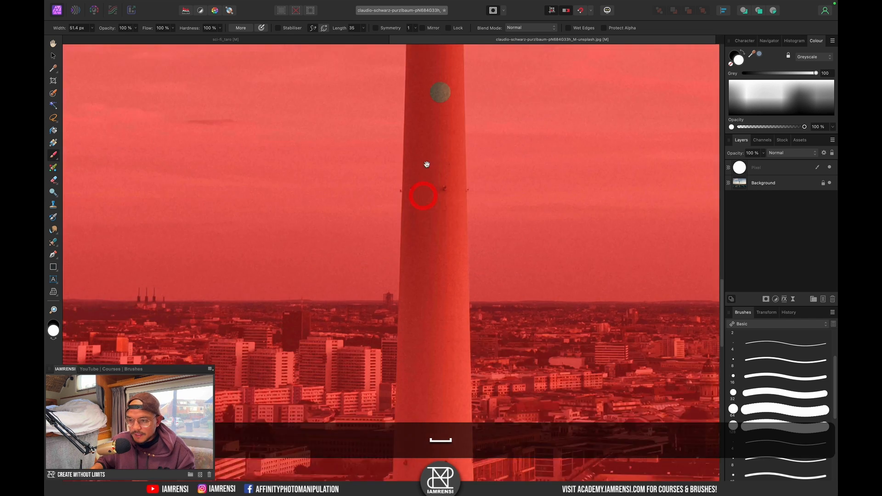
{"action": "left_click_drag", "start_coordinate": [427, 313], "coordinate": [427, 177]}
{"action": "left_click_drag", "start_coordinate": [428, 358], "coordinate": [427, 187]}
{"action": "key", "text": "space"}
{"action": "left_click_drag", "start_coordinate": [429, 254], "coordinate": [437, 206]}
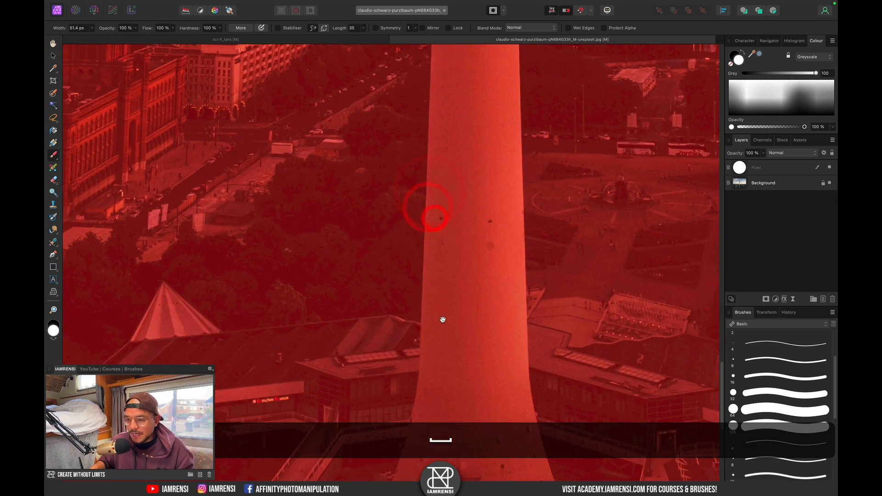
{"action": "key", "text": "shift"}
{"action": "left_click", "coordinate": [432, 331], "text": "shift"}
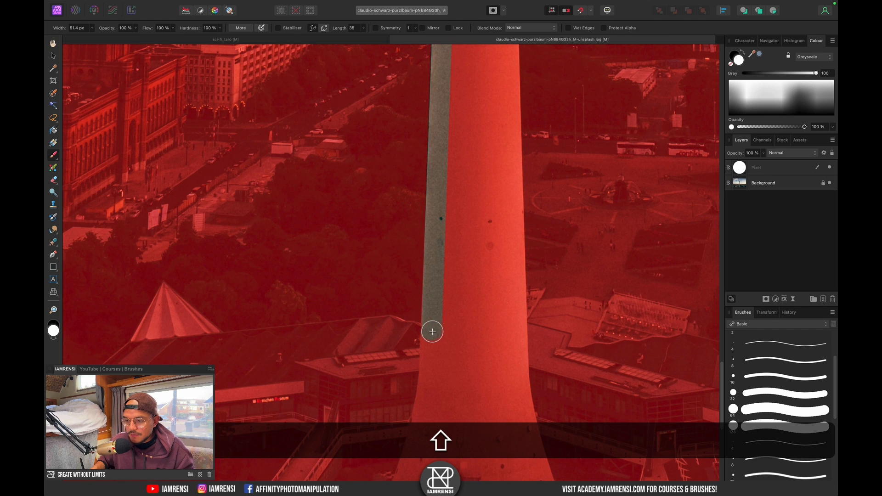
- Paint a second straight Quick Mask line down the shaft inside its right edge, starting just below the collar
{"action": "key", "text": "space"}
{"action": "left_click_drag", "start_coordinate": [470, 219], "coordinate": [446, 407]}
{"action": "left_click_drag", "start_coordinate": [437, 242], "coordinate": [434, 416]}
{"action": "left_click_drag", "start_coordinate": [429, 285], "coordinate": [427, 416]}
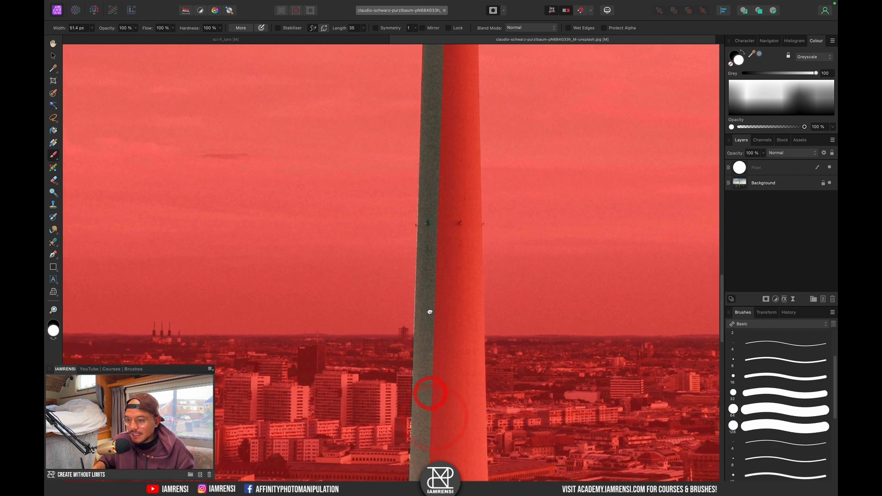
{"action": "key", "text": "space"}
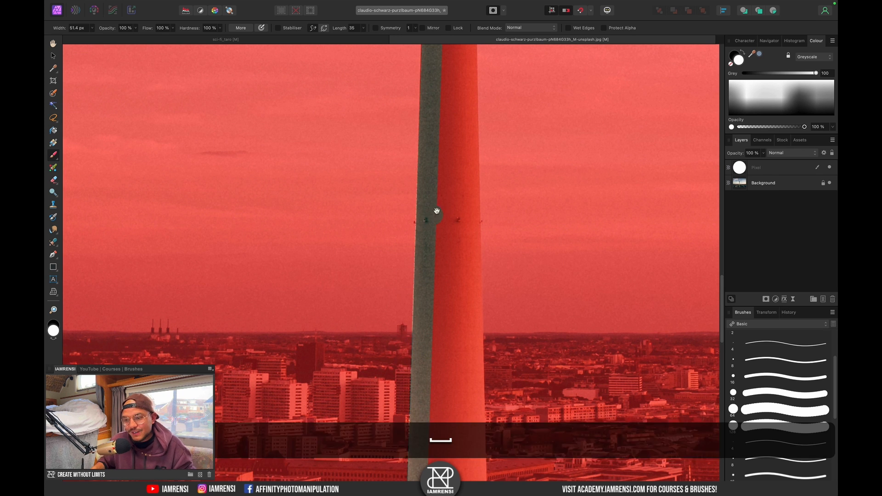
{"action": "left_click_drag", "start_coordinate": [437, 211], "coordinate": [428, 291]}
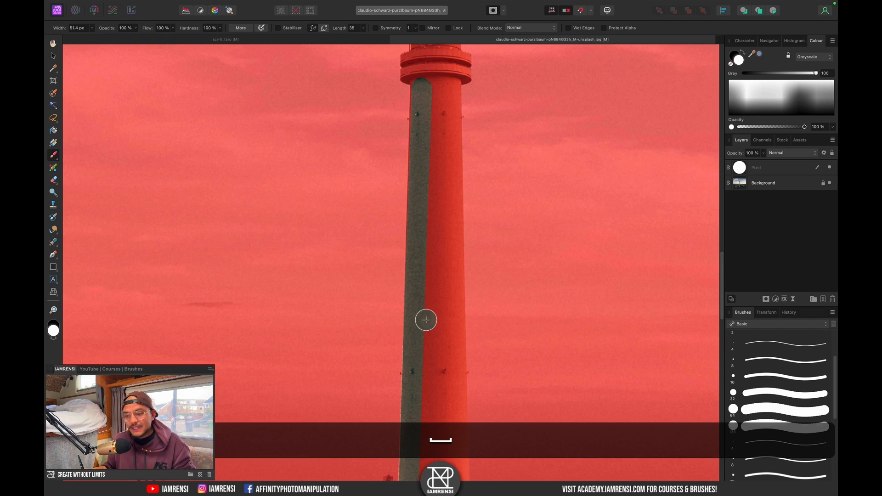
{"action": "key", "text": "space"}
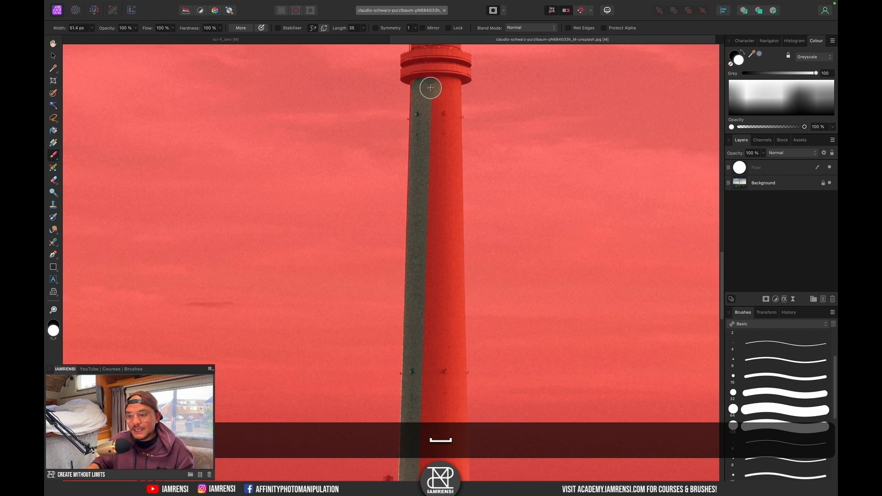
{"action": "left_click_drag", "start_coordinate": [443, 85], "coordinate": [449, 86]}
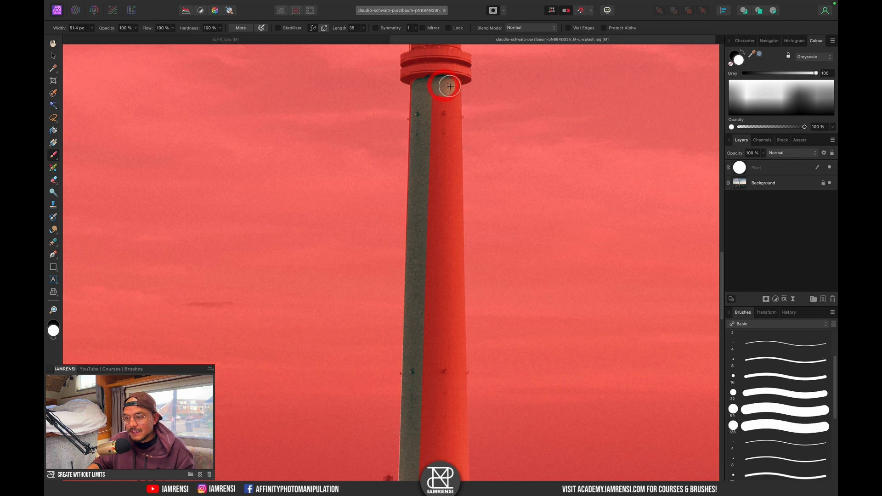
{"action": "left_click_drag", "start_coordinate": [445, 186], "coordinate": [429, 102]}
{"action": "left_click_drag", "start_coordinate": [432, 376], "coordinate": [419, 146]}
{"action": "left_click", "coordinate": [442, 322], "text": "shift"}
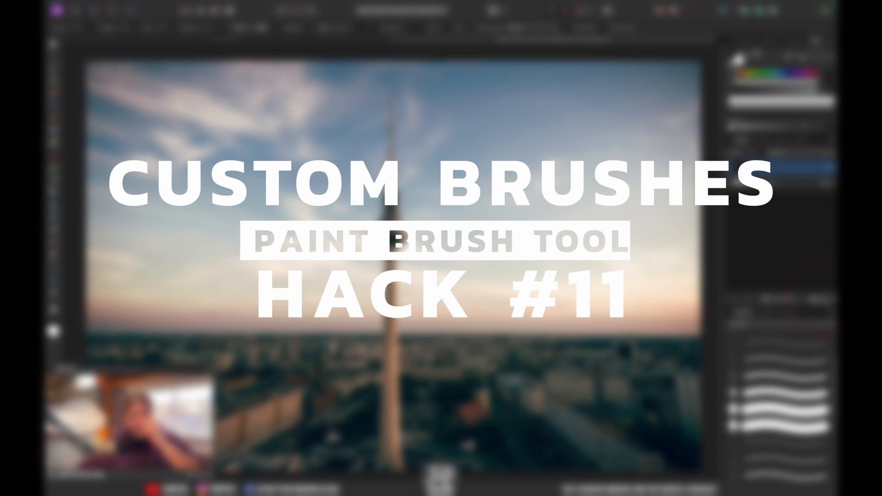
{"action": "left_click", "coordinate": [768, 183]}
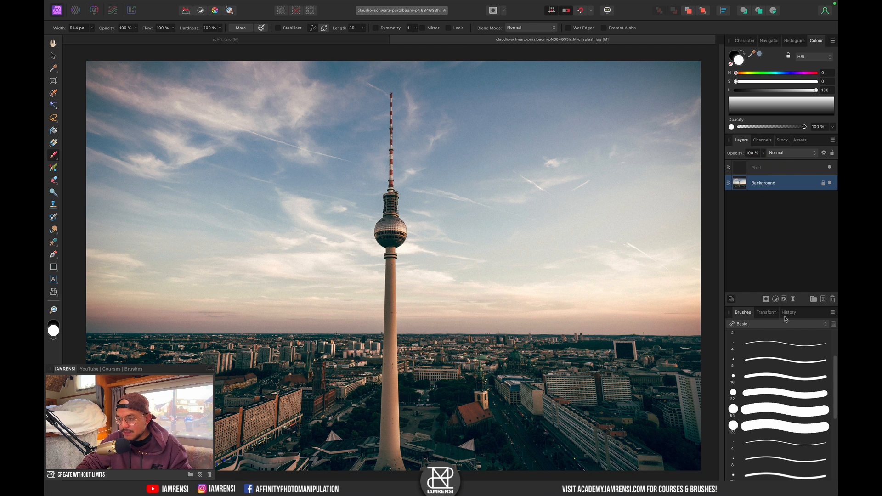
{"action": "left_click", "coordinate": [752, 325]}
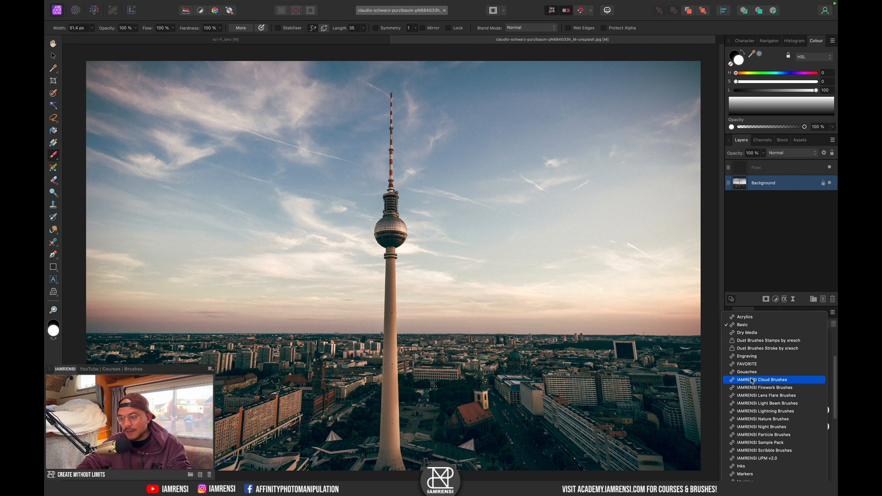
{"action": "left_click", "coordinate": [742, 325]}
- Select the empty Pixel layer and choose the second 1500 px cloud brush from the IAMRENSI Cloud Brushes category
{"action": "left_click", "coordinate": [772, 169]}
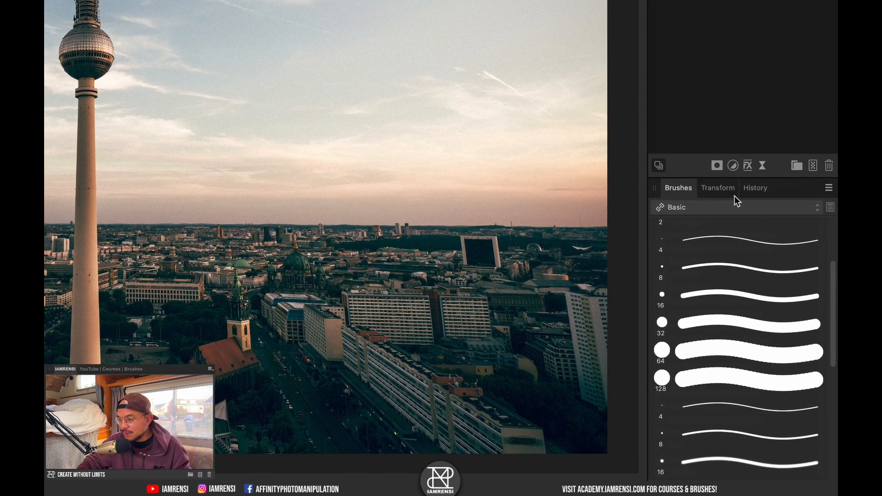
{"action": "left_click", "coordinate": [773, 324]}
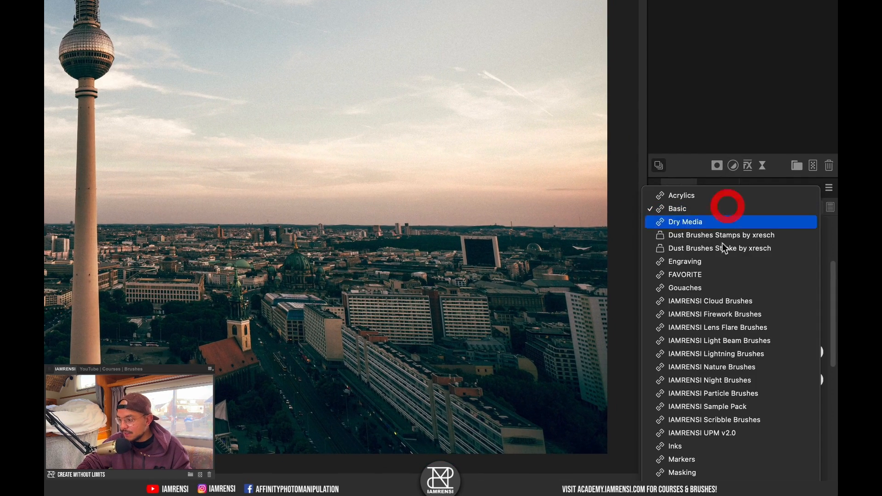
{"action": "left_click", "coordinate": [704, 302]}
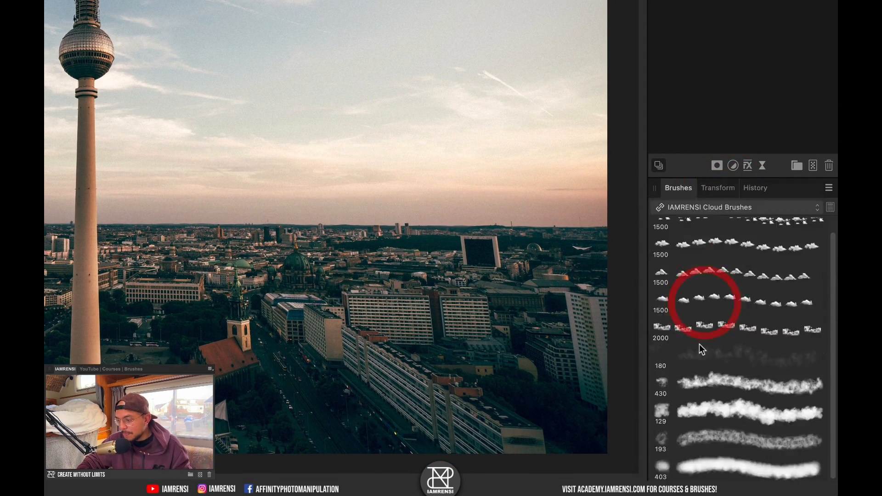
{"action": "left_click", "coordinate": [719, 250]}
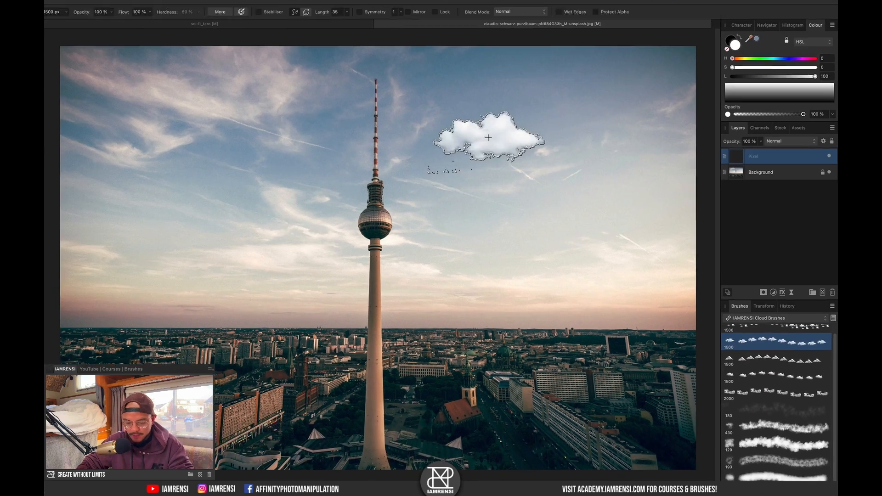
- Enlarge the brush to 2281.3 px, stamp clouds in the upper sky and above the horizon right of the tower, and undo the lower one
{"action": "key", "text": "bracketright"}
{"action": "key", "text": "bracketright"}
{"action": "key", "text": "bracketright"}
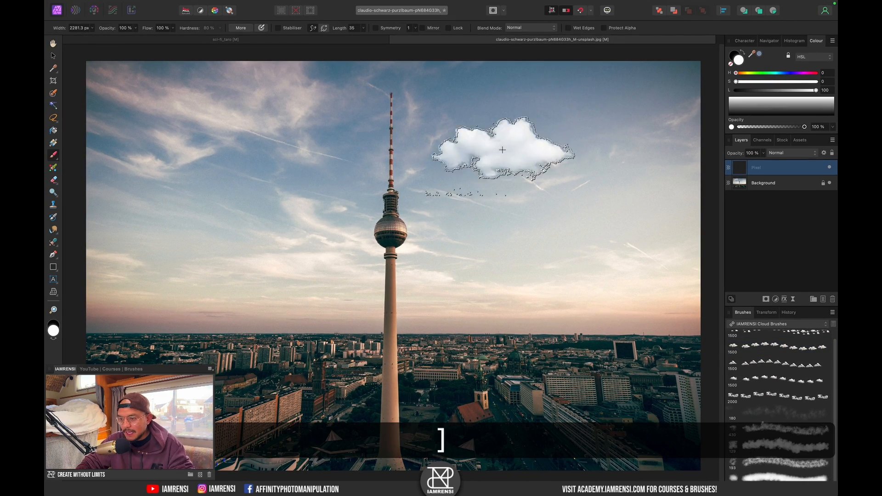
{"action": "left_click", "coordinate": [535, 101]}
{"action": "left_click", "coordinate": [625, 286]}
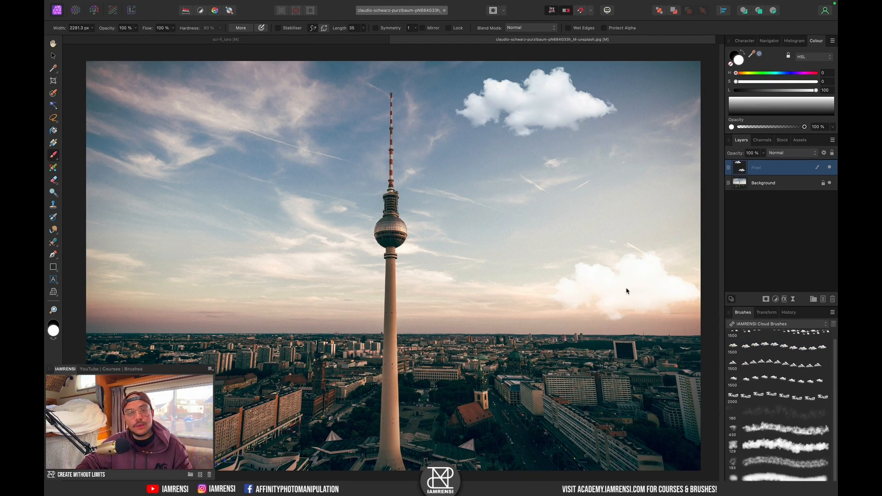
{"action": "key", "text": "ctrl+z"}
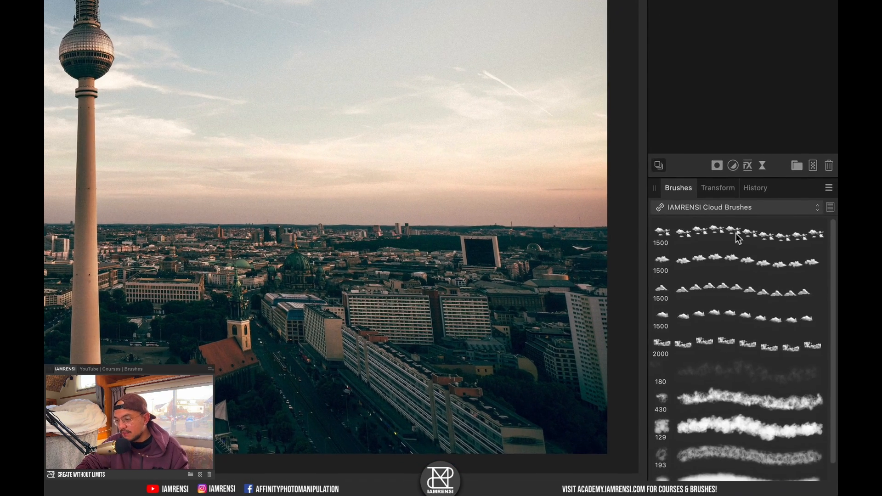
- Stamp a lightning bolt beneath the cloud on a new pixel layer, using the 2000 px lightning brush from the IAMRENSI UPM v2.0 category
{"action": "left_click", "coordinate": [781, 324]}
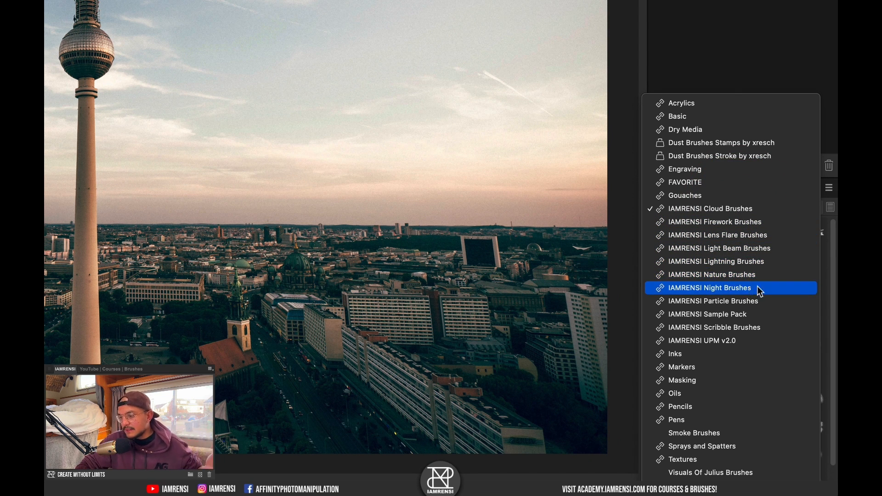
{"action": "left_click", "coordinate": [737, 344]}
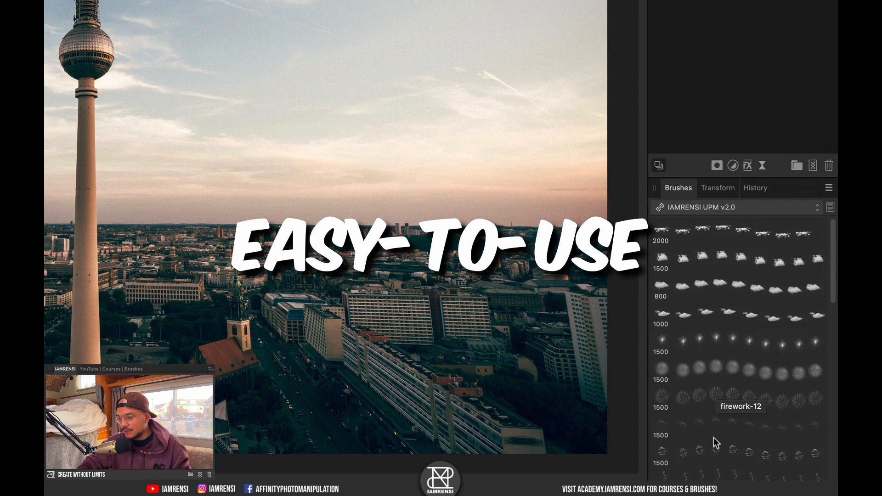
{"action": "scroll", "coordinate": [712, 438], "scroll_direction": "down", "scroll_amount": 5}
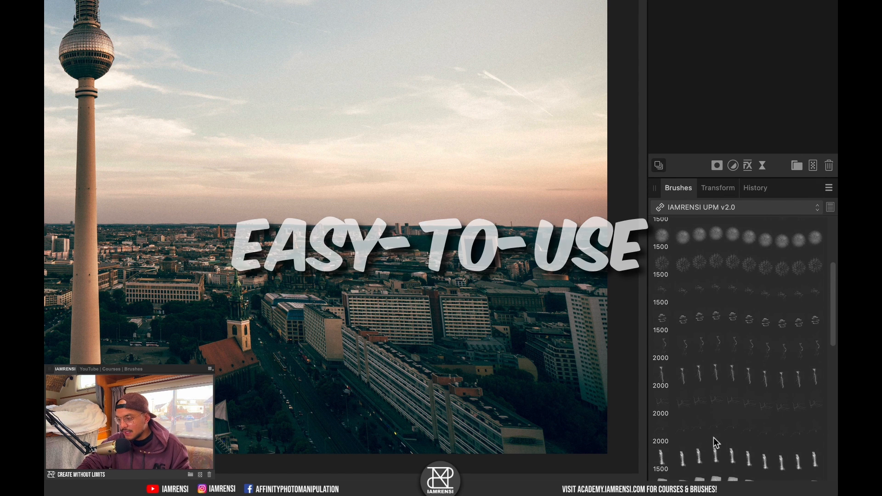
{"action": "left_click", "coordinate": [748, 367]}
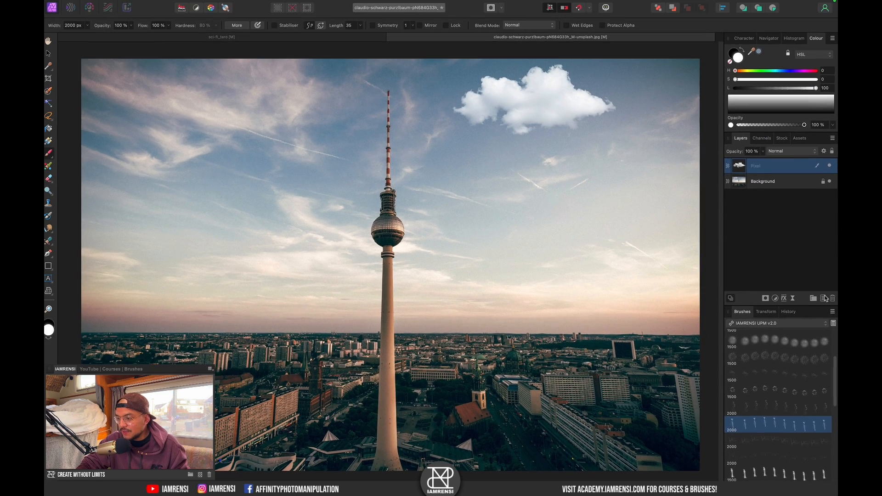
{"action": "left_click", "coordinate": [823, 298]}
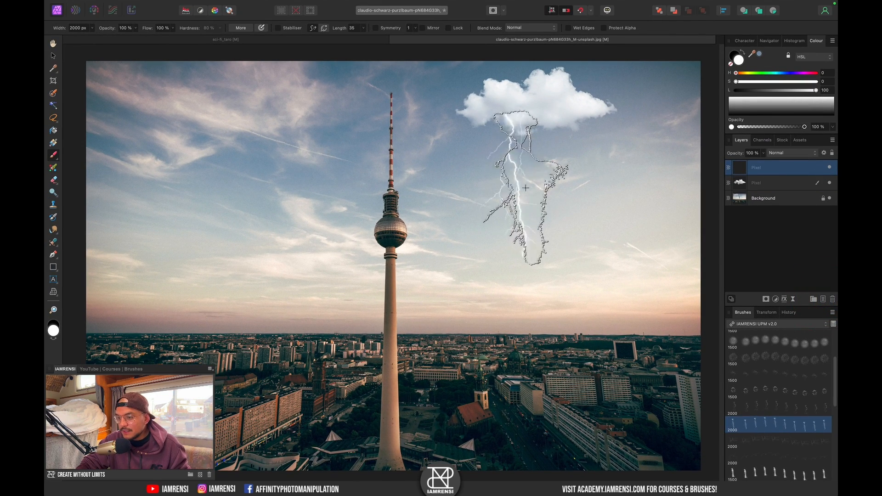
{"action": "left_click", "coordinate": [550, 195]}
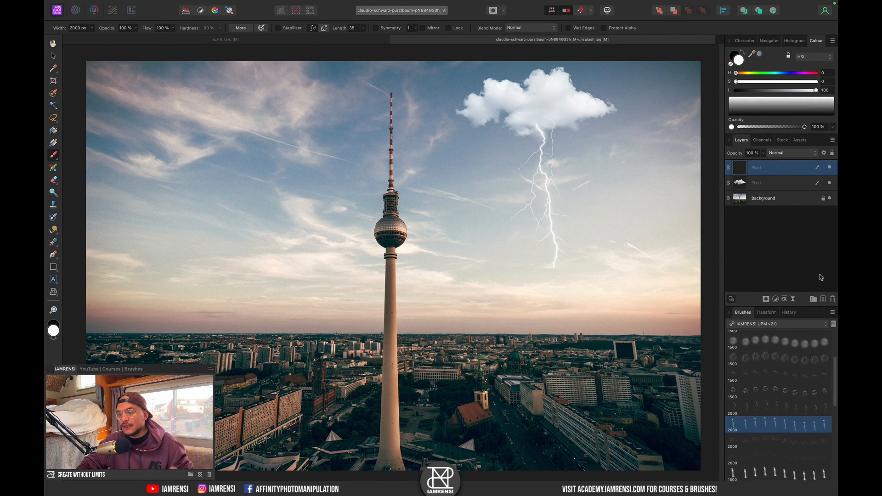
- Add an Outer Glow layer effect in purple to the lightning layer
{"action": "left_click", "coordinate": [785, 299]}
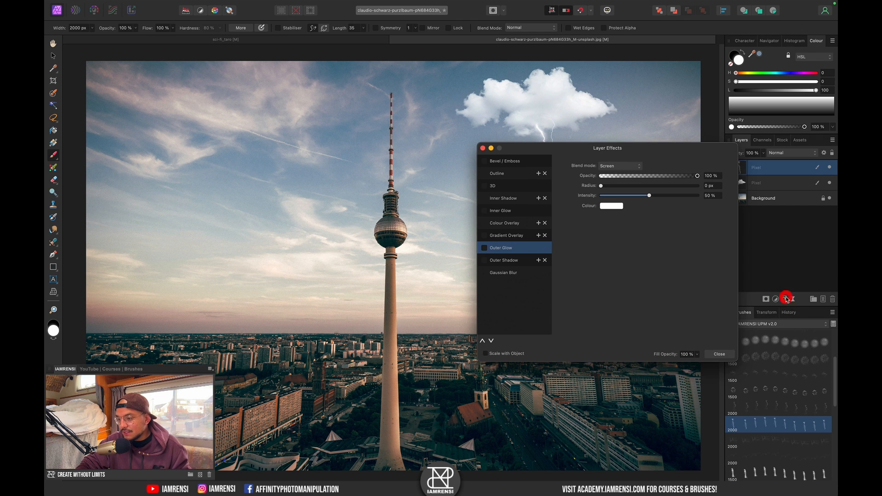
{"action": "scroll", "coordinate": [300, 275], "scroll_direction": "right", "scroll_amount": 4}
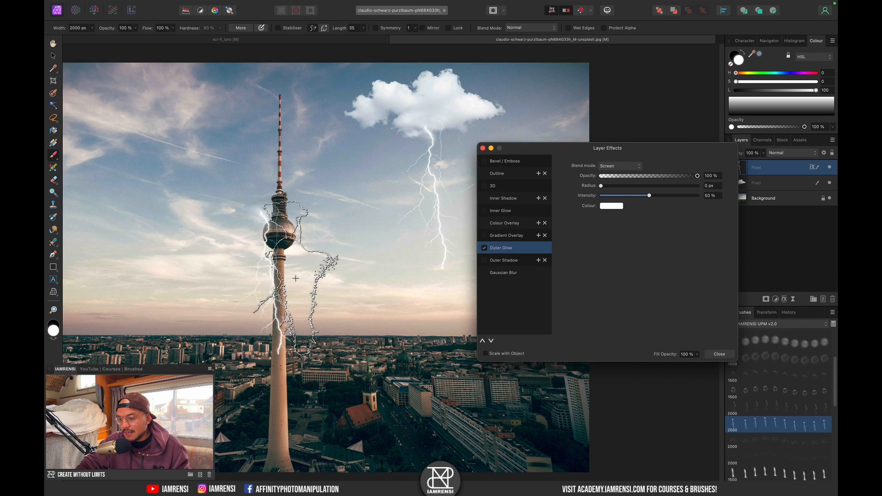
{"action": "left_click", "coordinate": [614, 206]}
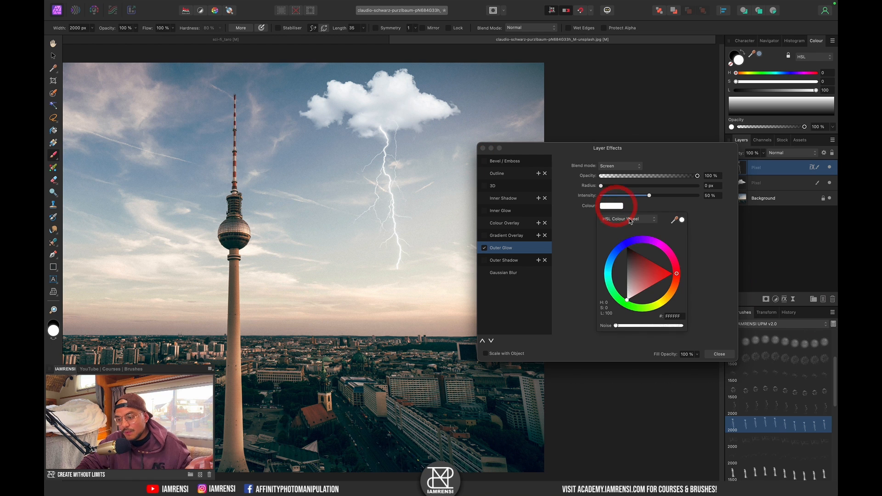
{"action": "left_click", "coordinate": [650, 240]}
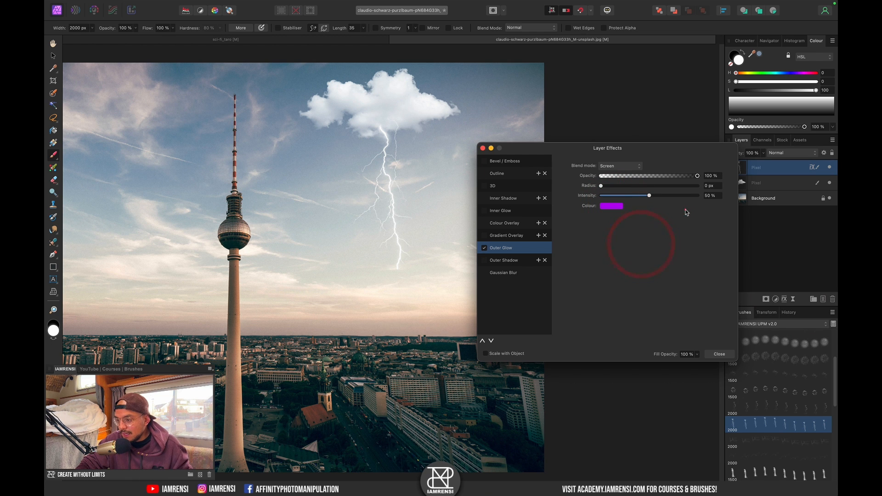
{"action": "left_click", "coordinate": [482, 147]}
- Stamp a waterfall and a sky lantern left of the tower on a new pixel layer, using the 1500 px UPM v2.0 brushes
{"action": "scroll", "coordinate": [775, 429], "scroll_direction": "down", "scroll_amount": 2}
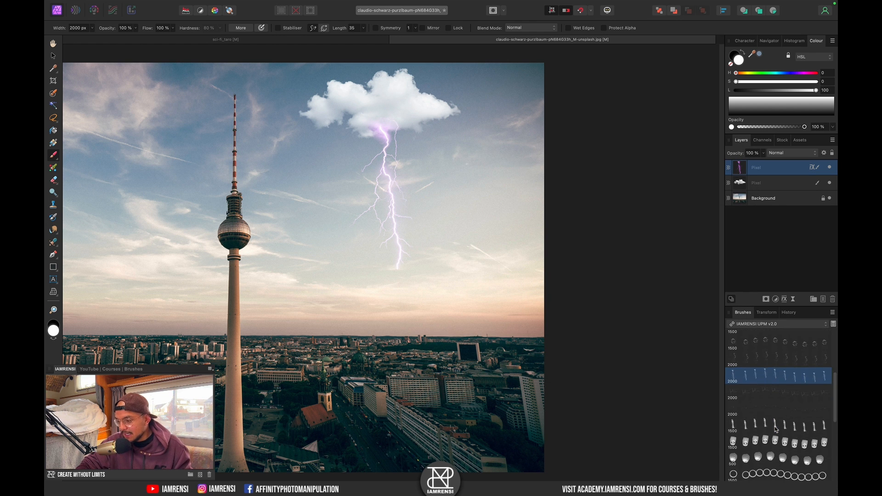
{"action": "left_click", "coordinate": [775, 427]}
{"action": "left_click", "coordinate": [303, 202]}
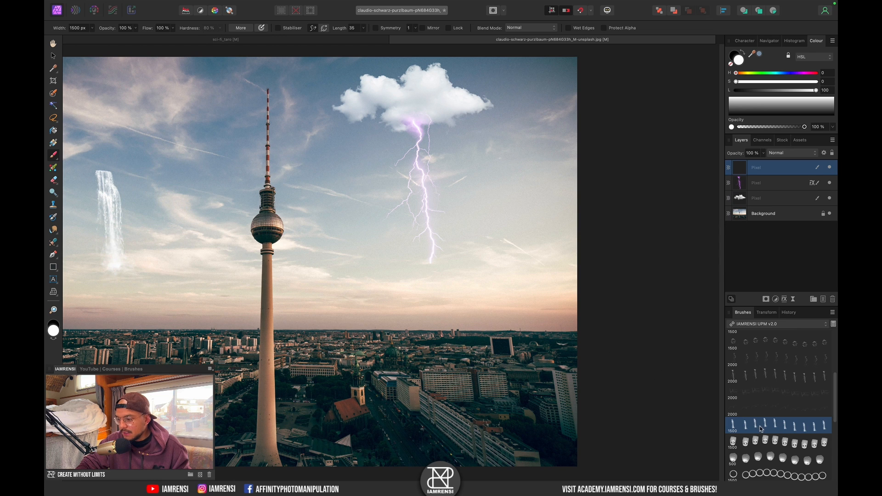
{"action": "left_click", "coordinate": [761, 442]}
{"action": "left_click", "coordinate": [176, 131]}
- Choose the 1500 px diagonal streak brush further down the UPM v2.0 set and stamp it beside the antenna
{"action": "scroll", "coordinate": [718, 400], "scroll_direction": "down", "scroll_amount": 2}
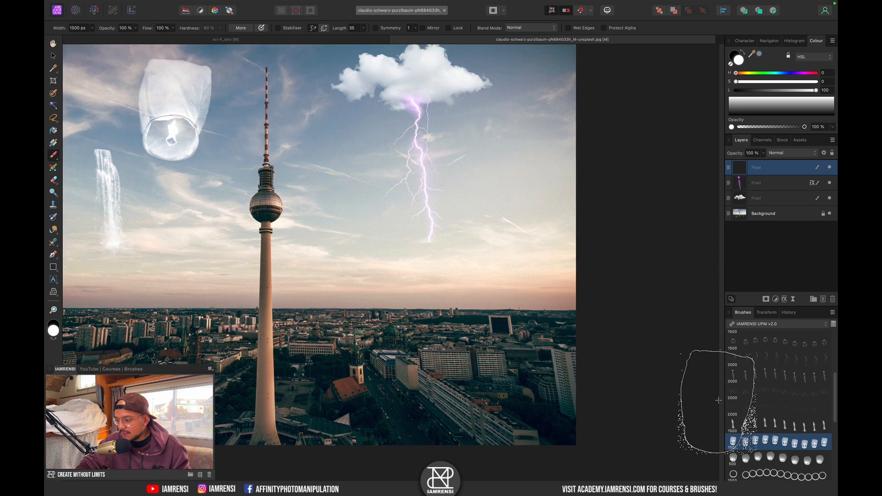
{"action": "scroll", "coordinate": [718, 400], "scroll_direction": "down", "scroll_amount": 3}
{"action": "scroll", "coordinate": [770, 445], "scroll_direction": "down", "scroll_amount": 3}
{"action": "left_click", "coordinate": [768, 439]}
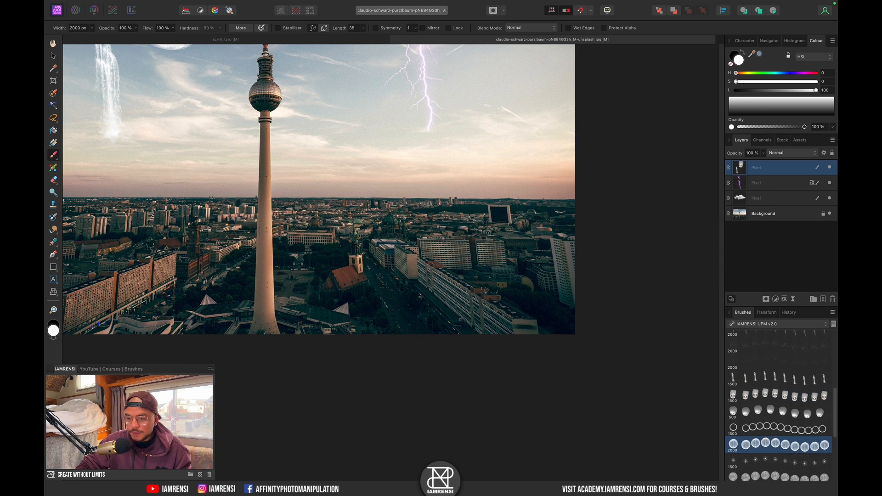
{"action": "scroll", "coordinate": [384, 308], "scroll_direction": "up", "scroll_amount": 8}
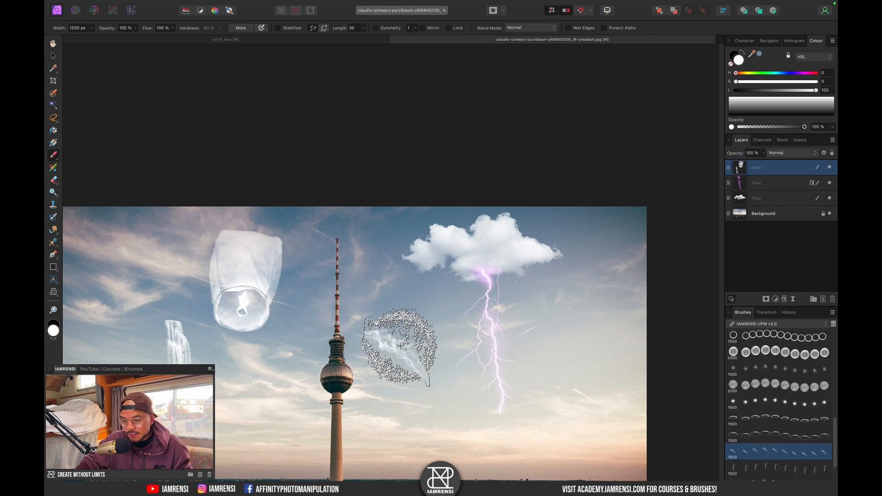
{"action": "left_click", "coordinate": [361, 275]}
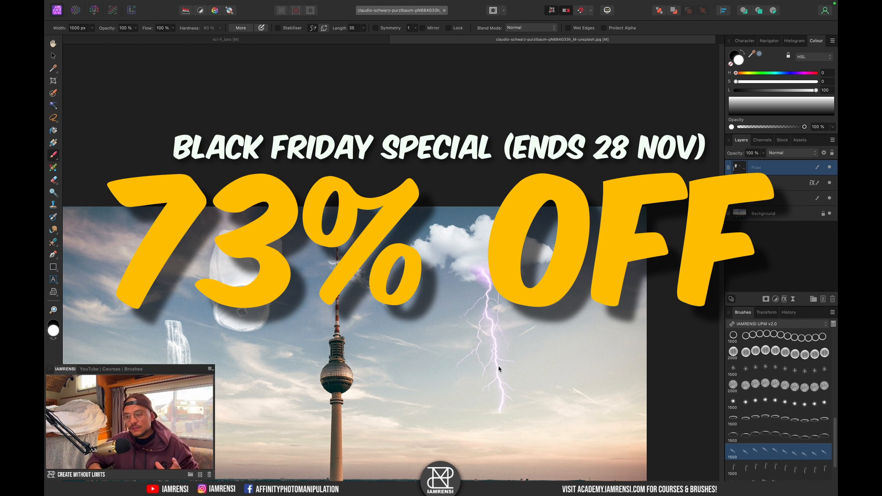
- Open the list of brush categories to look over the other IAMRENSI brush sets
{"action": "left_click", "coordinate": [808, 323]}
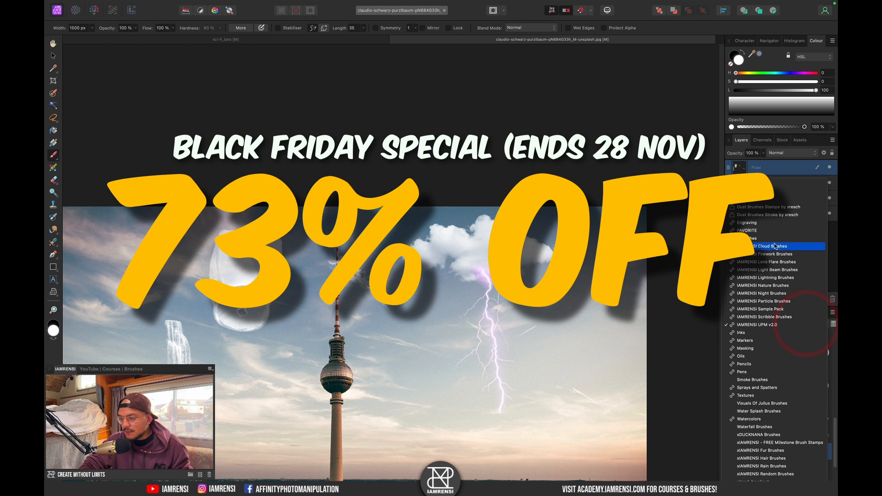